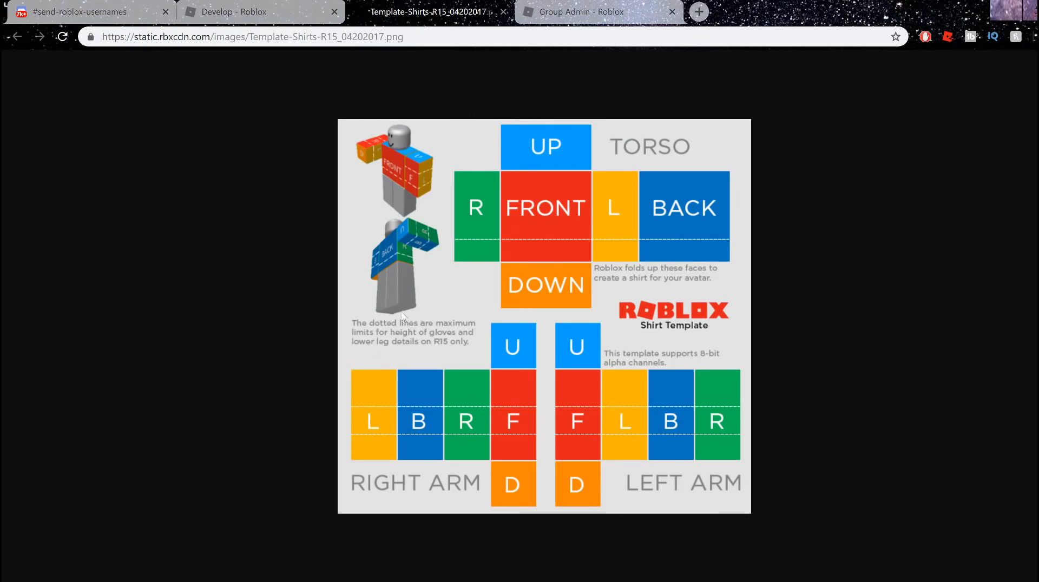
# - Copy the Roblox shirt template picture from the browser, switch to paint.net and paste it into a new 585 × 559 image
pyautogui.rightClick(481, 252)
pyautogui.click(520, 297)
pyautogui.hotkey('alt', 'Tab')
pyautogui.click(16, 25)
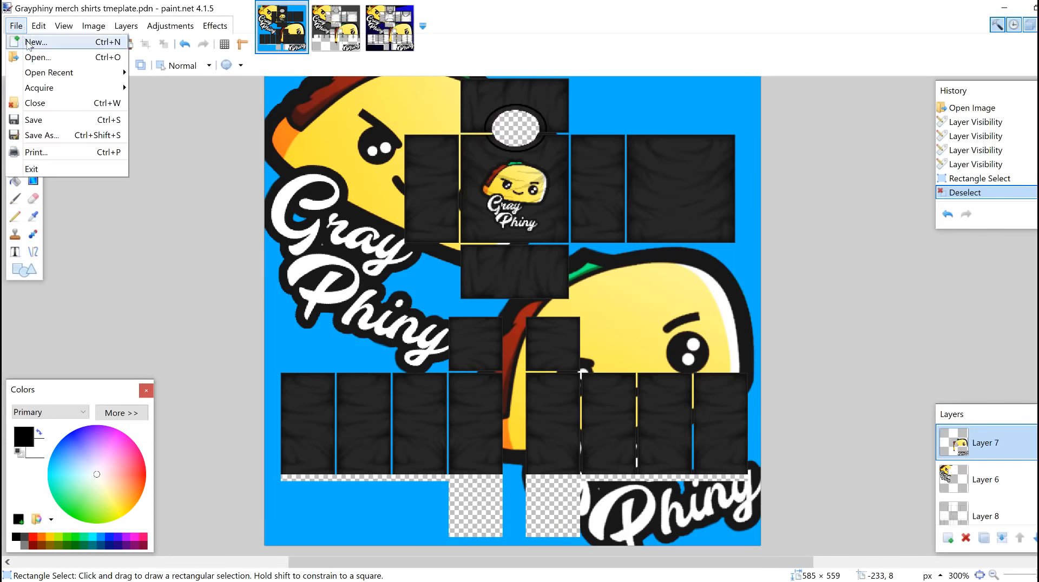
pyautogui.click(28, 42)
pyautogui.click(536, 385)
pyautogui.hotkey('ctrl', 'v')
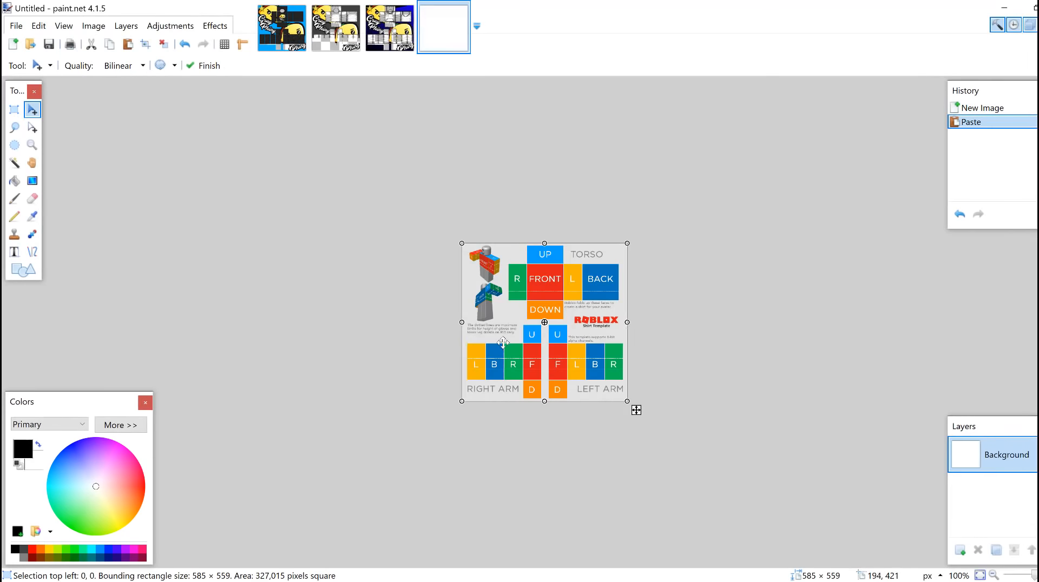
# - Erase the RIGHT ARM label below the right arm panels of the pasted shirt template
pyautogui.click(32, 145)
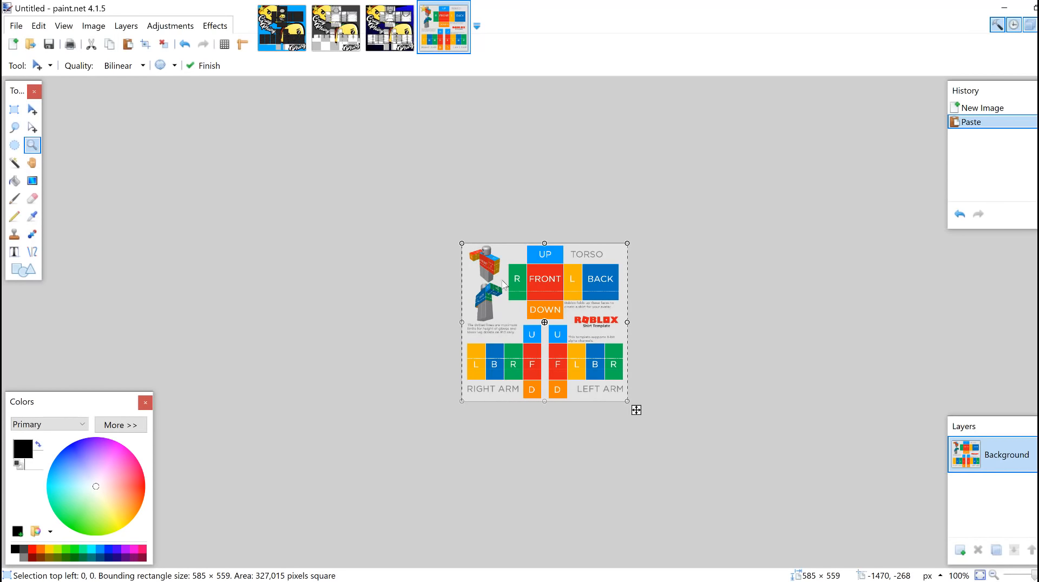
pyautogui.click(544, 322)
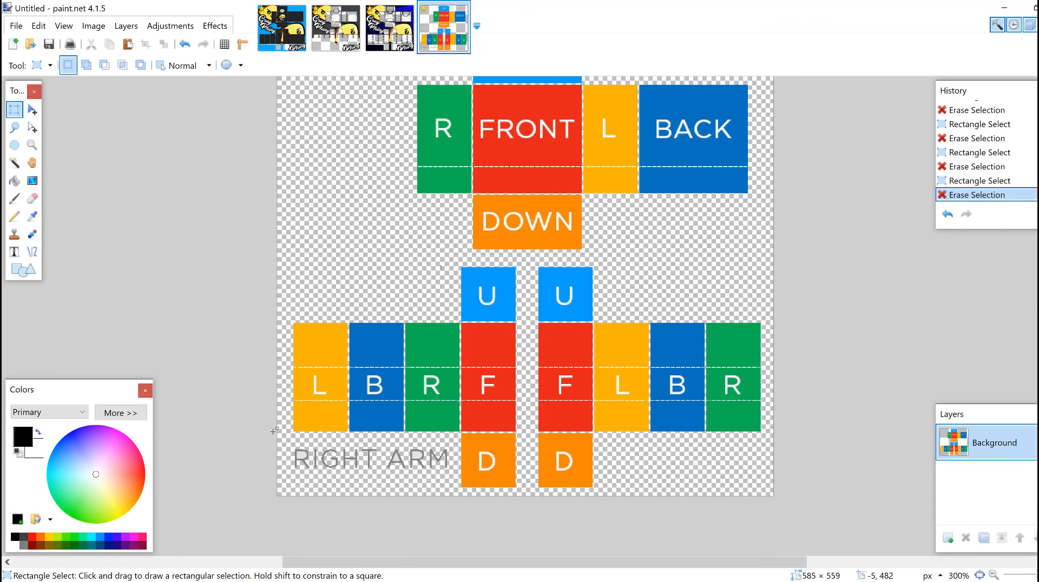
pyautogui.moveTo(276, 443); pyautogui.dragTo(452, 494)
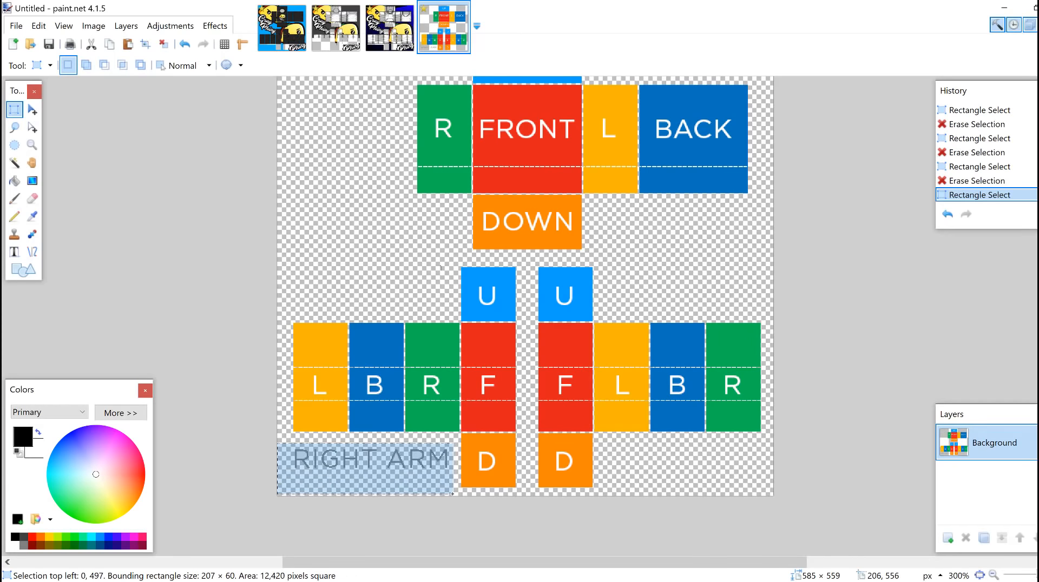
pyautogui.press('Delete')
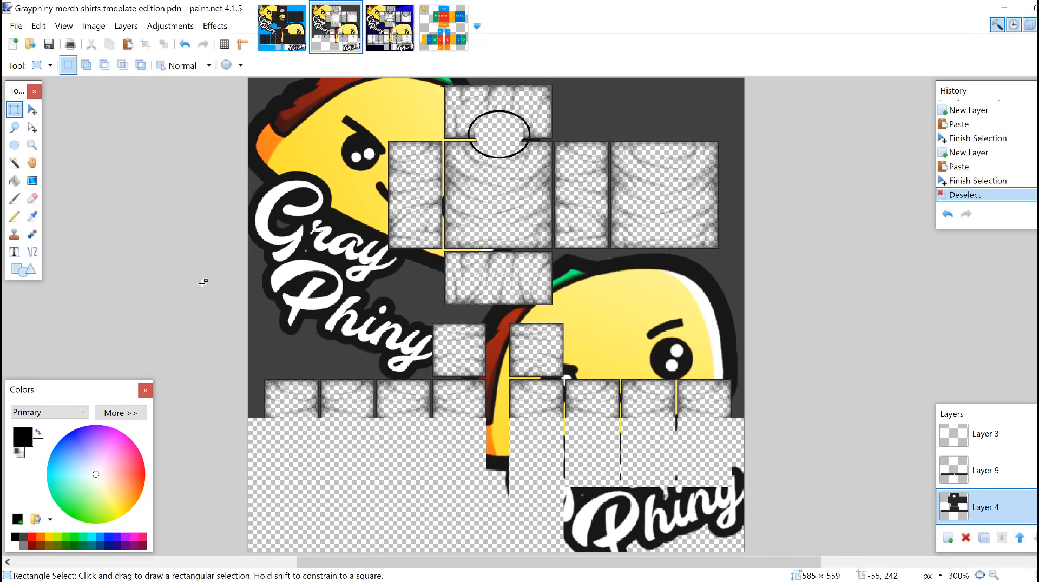
# - Set the primary colour to bright red in the "Grayphiny merch shirts tmeplate edition" image
pyautogui.click(389, 27)
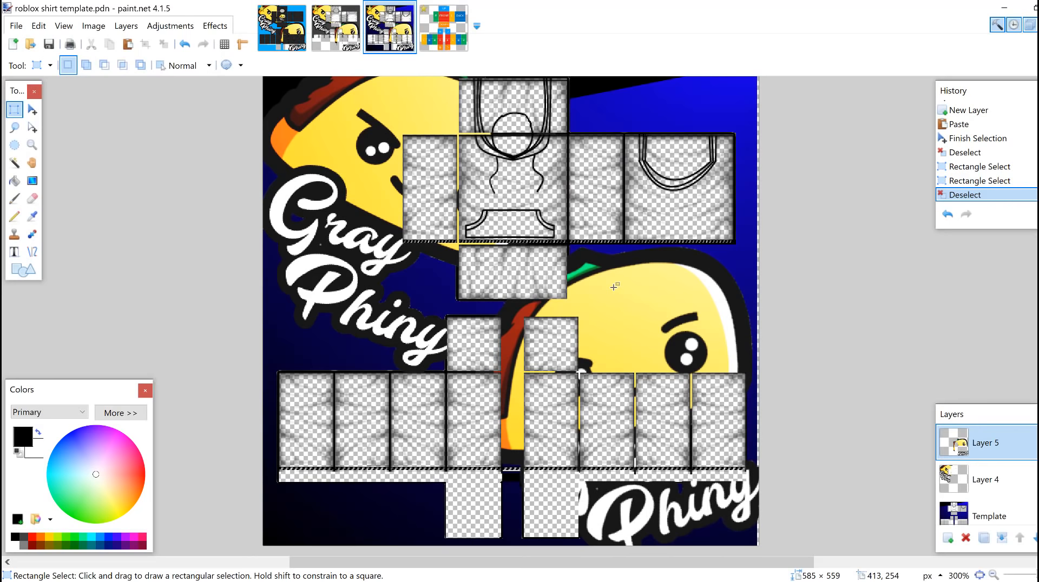
pyautogui.hotkey('ctrl', 'shift', 'Tab')
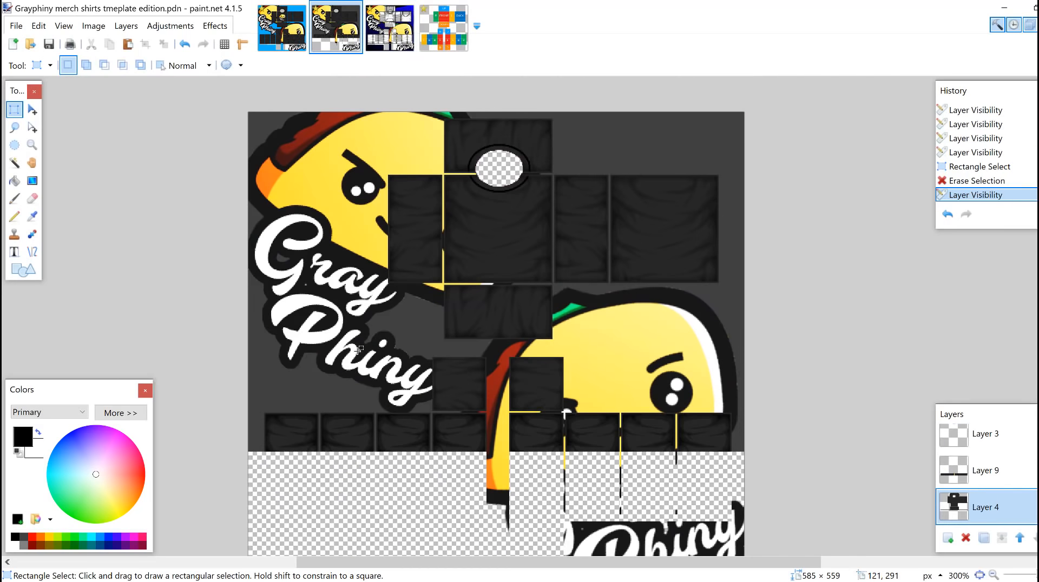
pyautogui.scroll(1, 351, 373)
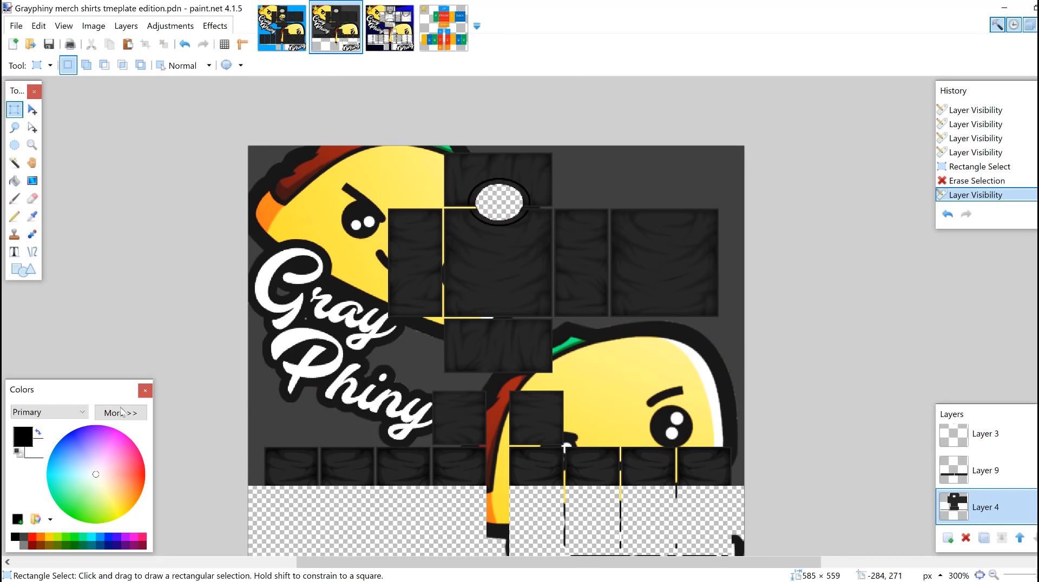
pyautogui.moveTo(130, 460)
pyautogui.mouseDown()
pyautogui.moveTo(181, 466)
pyautogui.moveTo(189, 433)
pyautogui.mouseUp()
pyautogui.moveTo(132, 471); pyautogui.dragTo(144, 473)
pyautogui.click(30, 536)
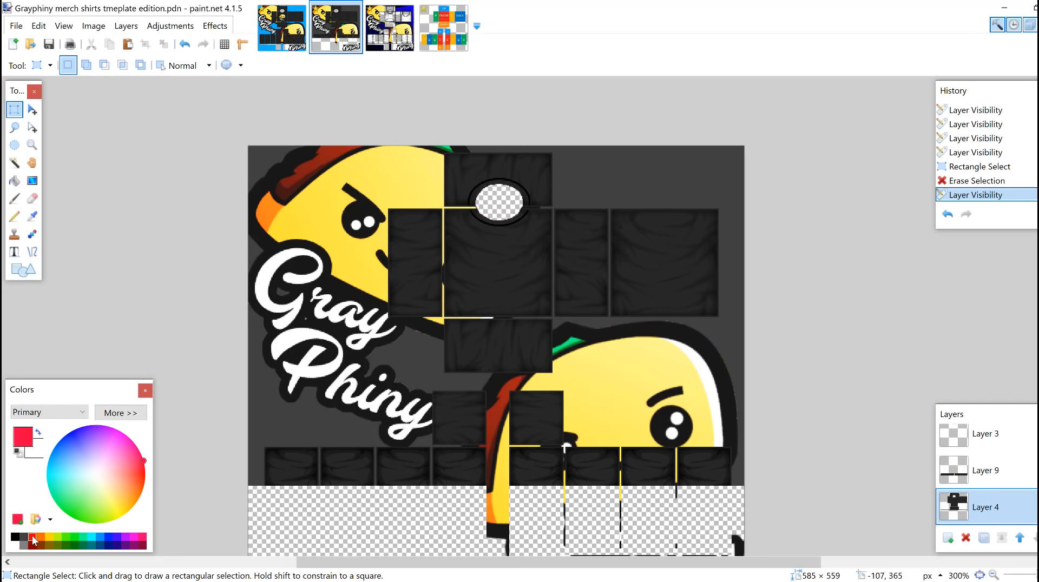
pyautogui.click(120, 413)
pyautogui.moveTo(181, 413)
pyautogui.mouseDown()
pyautogui.moveTo(199, 428)
pyautogui.moveTo(190, 431)
pyautogui.mouseUp()
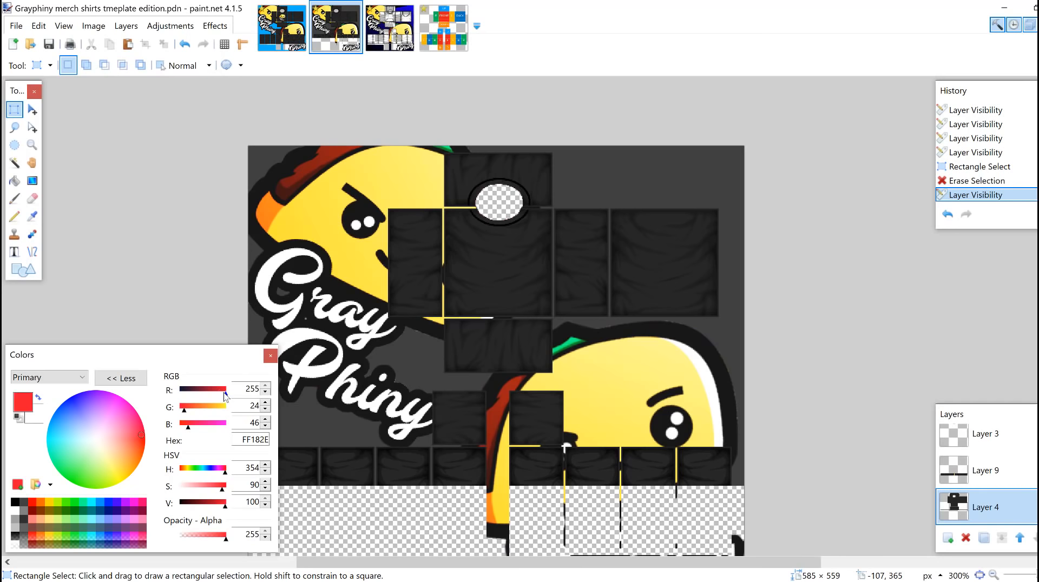
pyautogui.moveTo(224, 393); pyautogui.dragTo(223, 392)
pyautogui.click(142, 381)
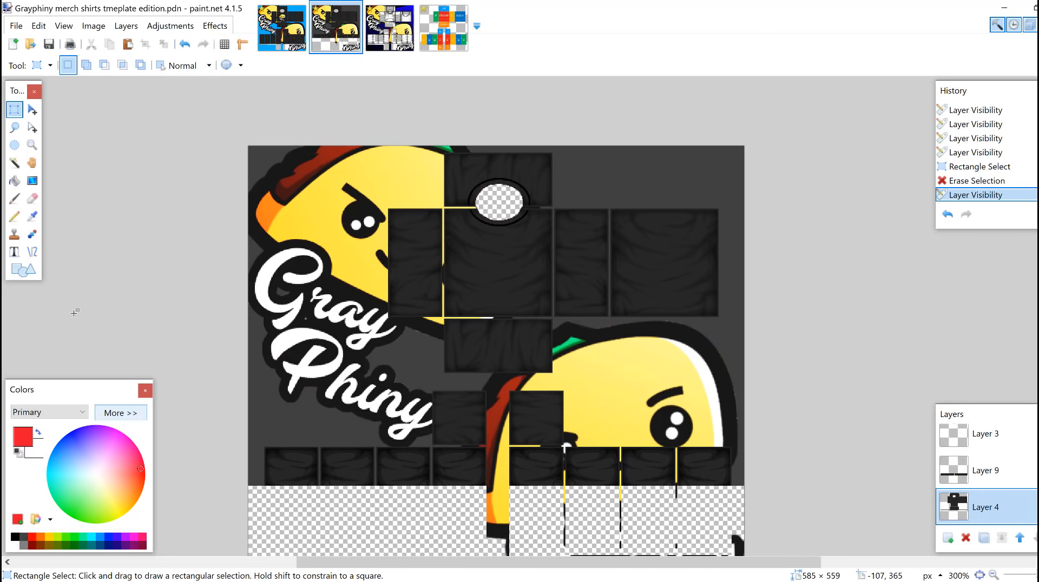
# - Fill the dark torso and arm panels on Layer 4 with the red using the Paint Bucket, leaving the transparent area below unfilled
pyautogui.click(15, 181)
pyautogui.click(378, 490)
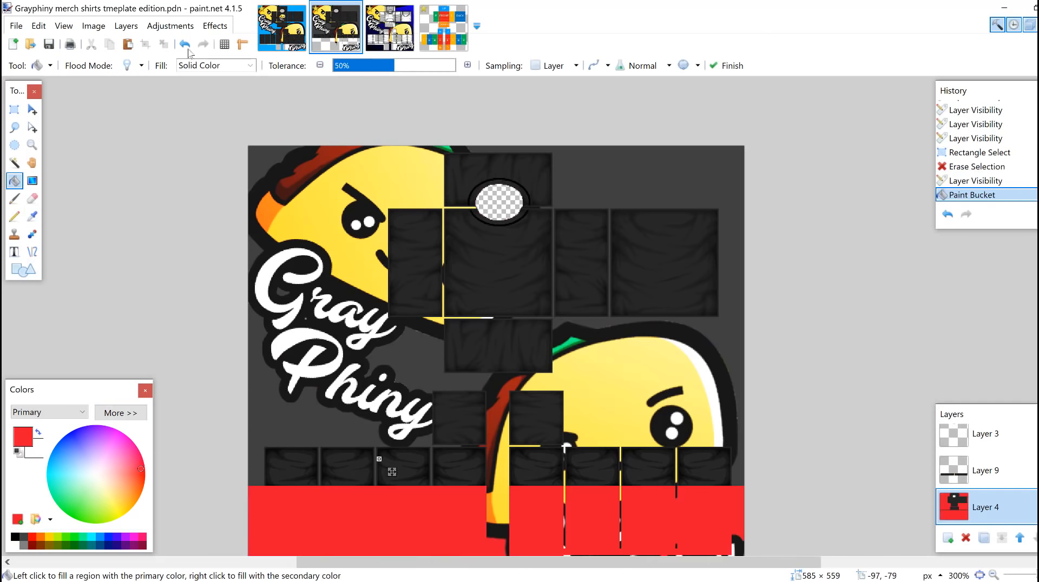
pyautogui.click(184, 44)
pyautogui.click(530, 275)
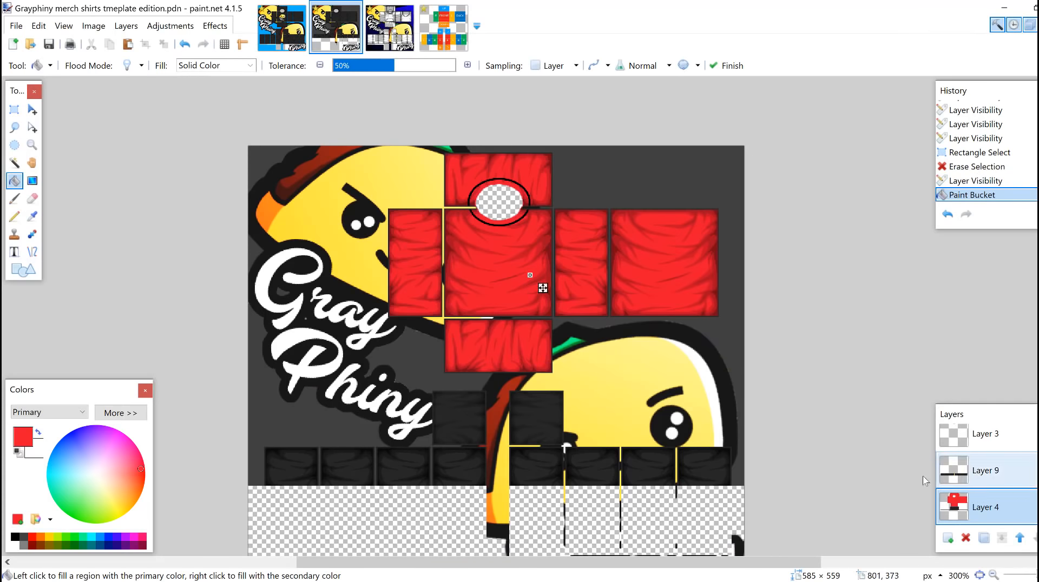
pyautogui.click(446, 415)
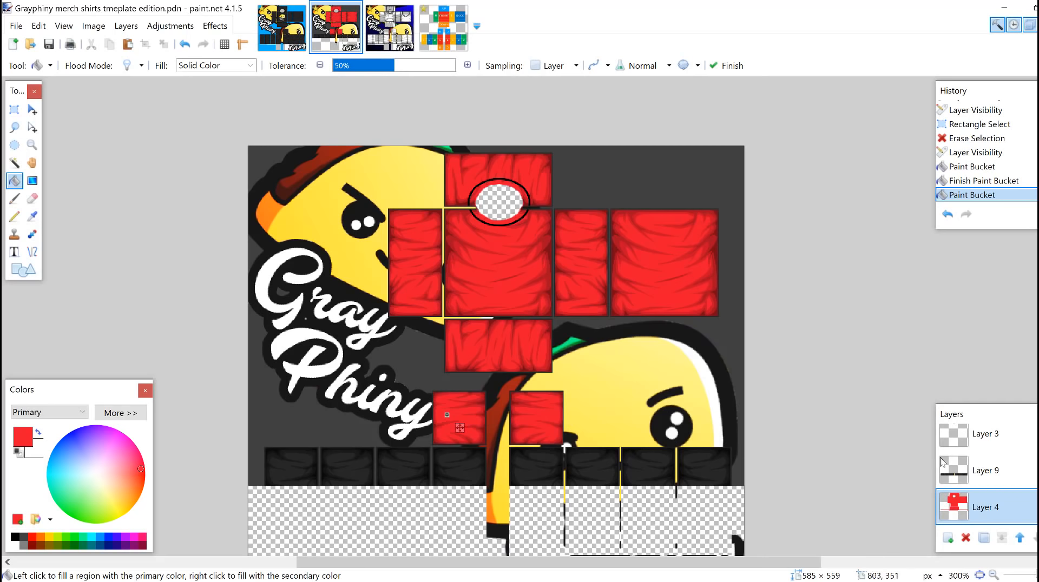
pyautogui.click(953, 469)
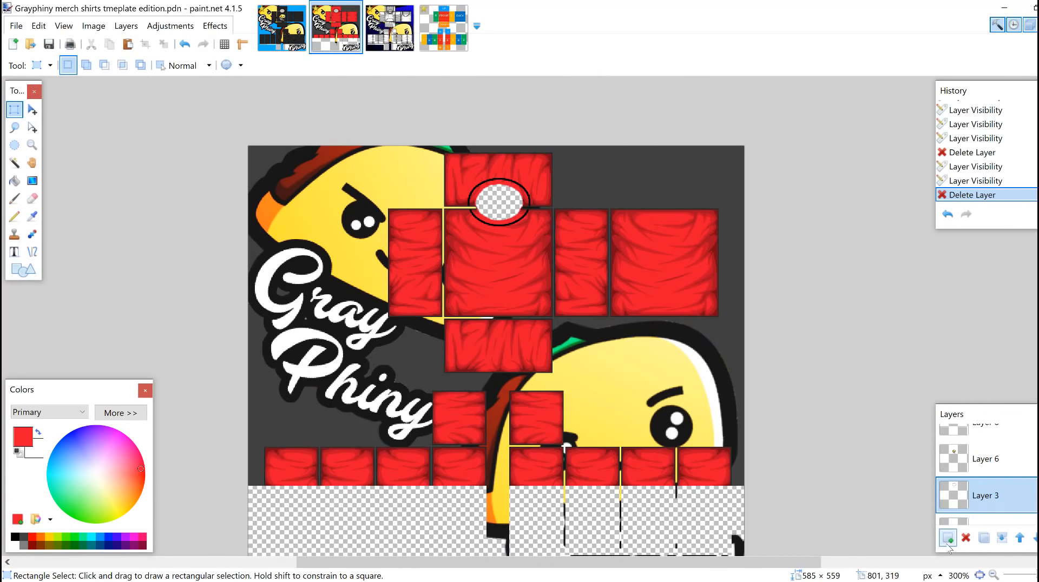
# - Add a new layer and write PHINYARMY in white 12-point Calibri text on the front torso panel
pyautogui.click(948, 537)
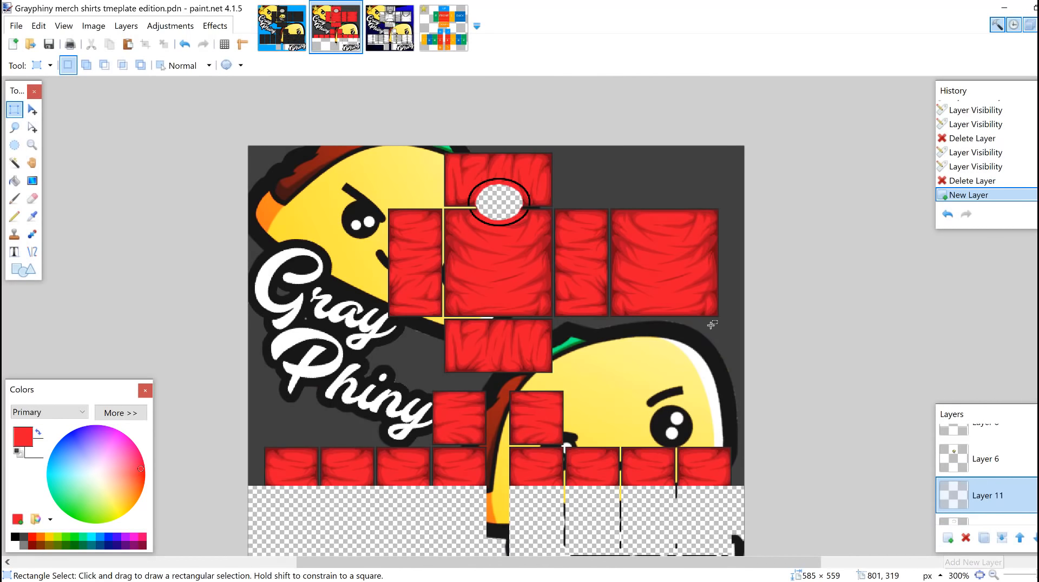
pyautogui.press('t')
pyautogui.click(446, 282)
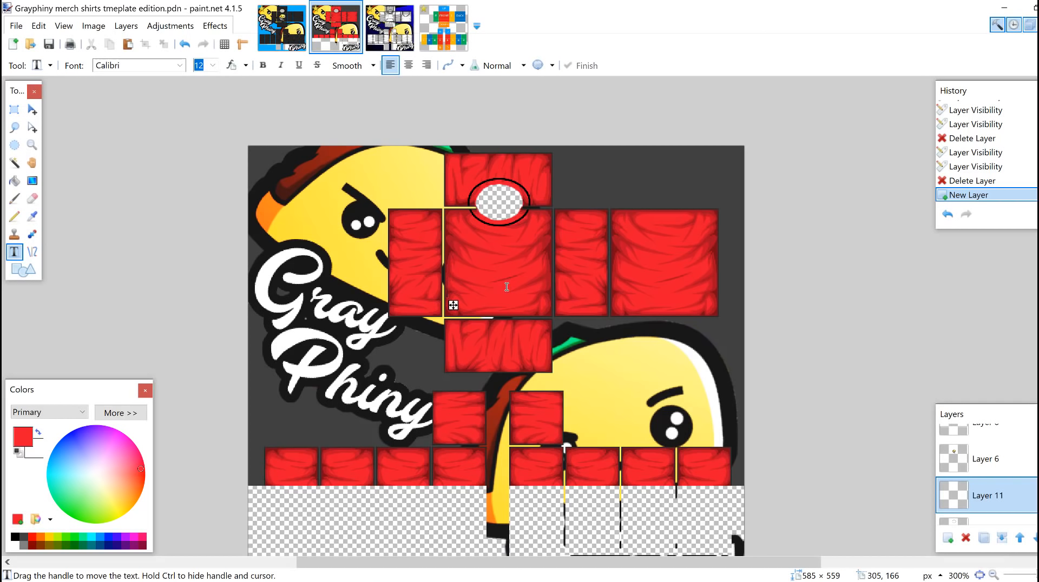
pyautogui.write('is is')
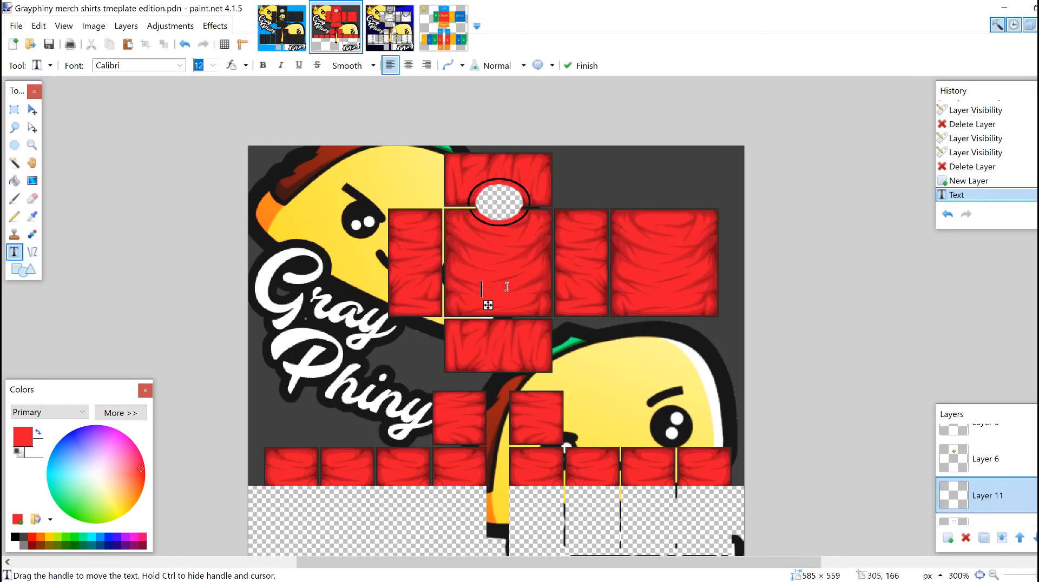
pyautogui.click(16, 545)
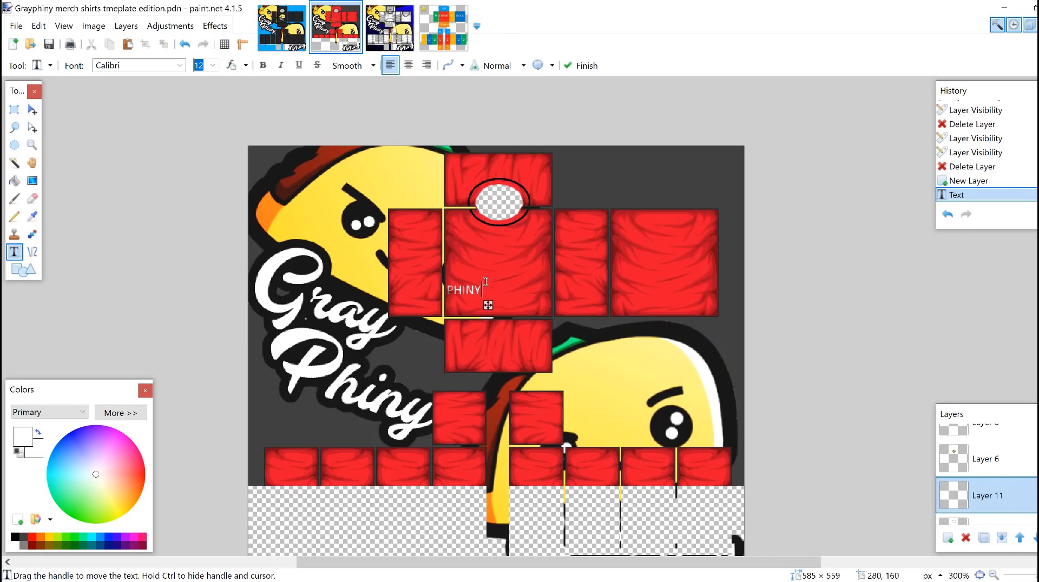
pyautogui.write('ARMY')
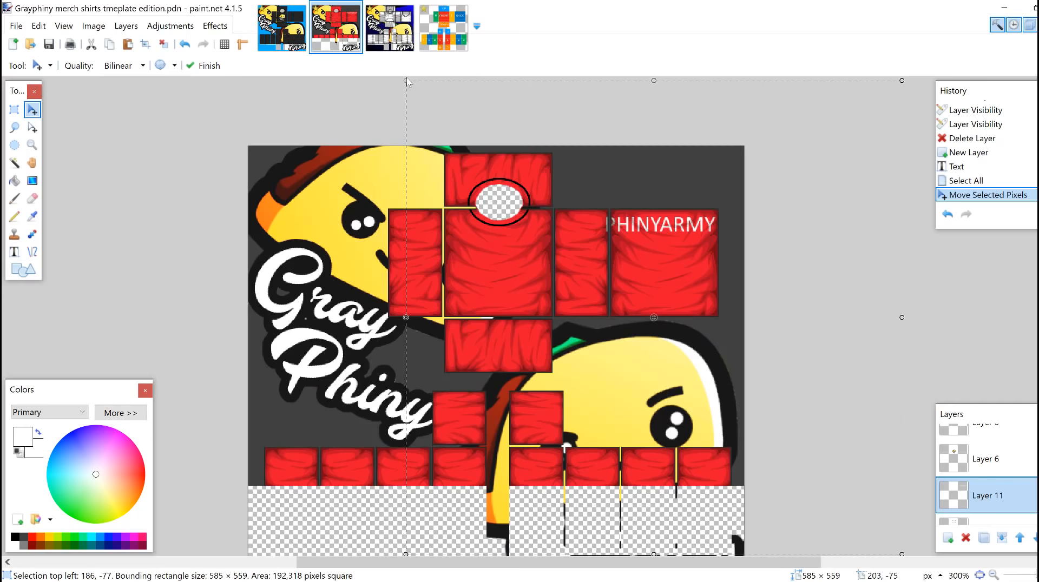
# - Shrink the PHINYARMY text to fit the back torso panel, place it near that panel's upper edge and deselect it
pyautogui.moveTo(408, 81); pyautogui.dragTo(471, 172)
pyautogui.moveTo(591, 181); pyautogui.dragTo(469, 207)
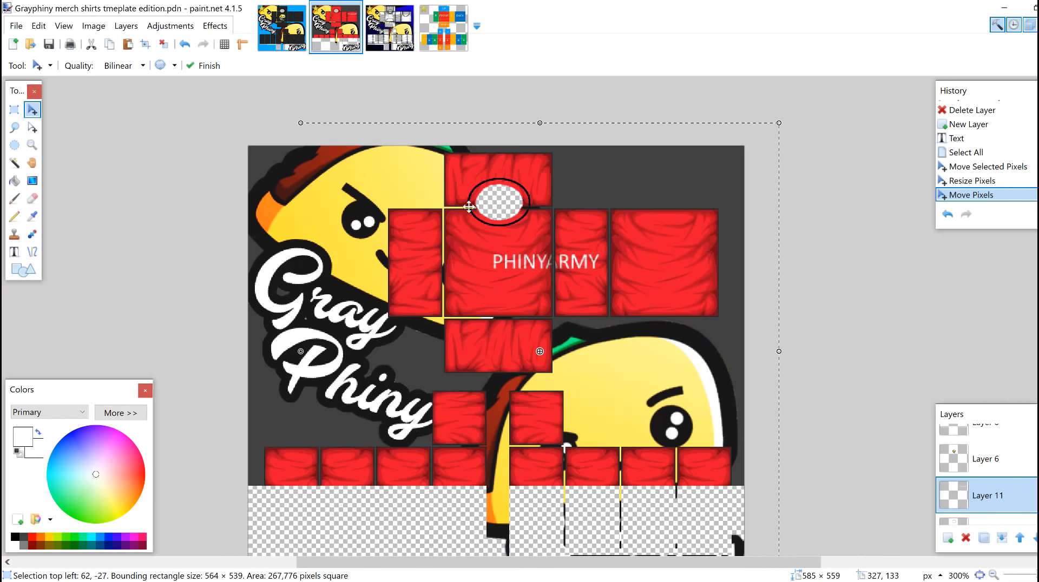
pyautogui.moveTo(300, 121); pyautogui.dragTo(403, 157)
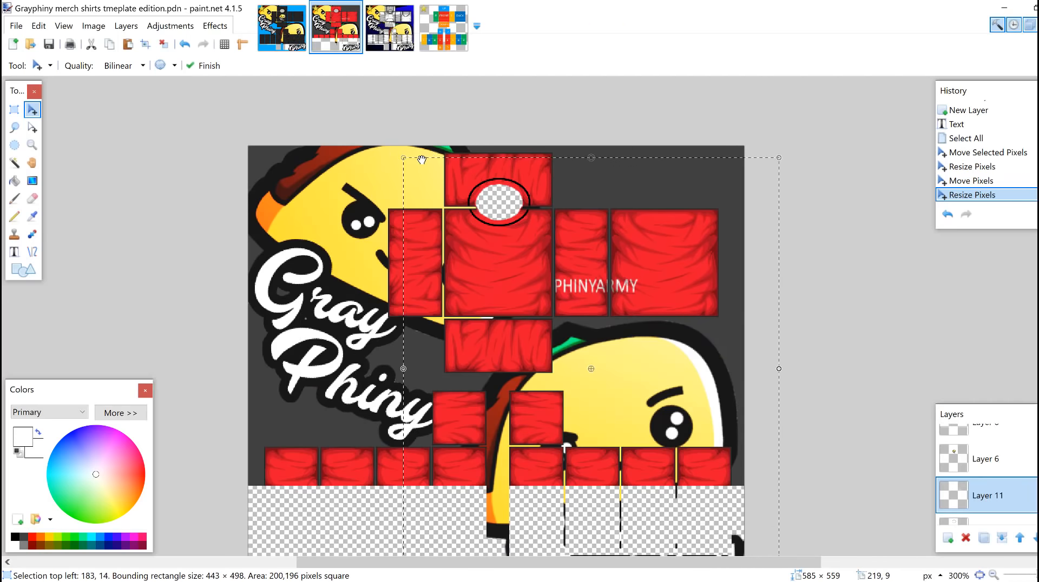
pyautogui.hotkey('ctrl', 'z')
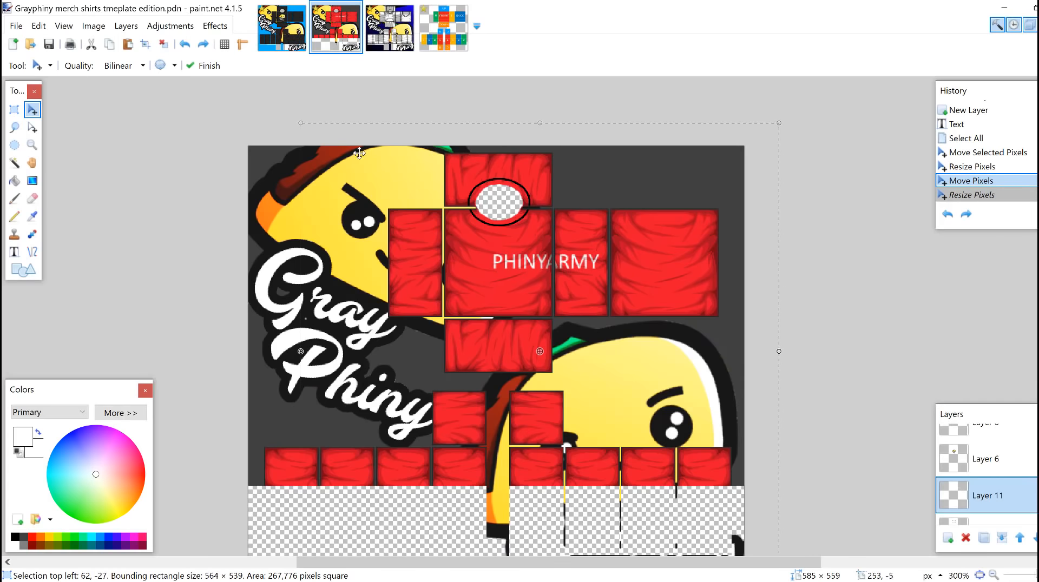
pyautogui.hotkey('ctrl', 'y')
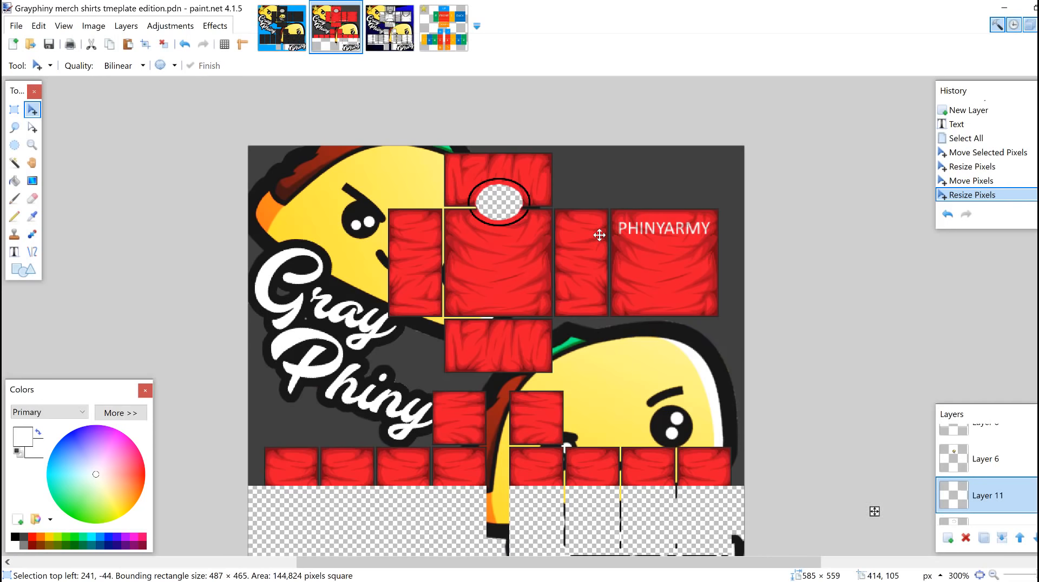
pyautogui.moveTo(599, 235); pyautogui.dragTo(596, 241)
pyautogui.hotkey('ctrl', 'd')
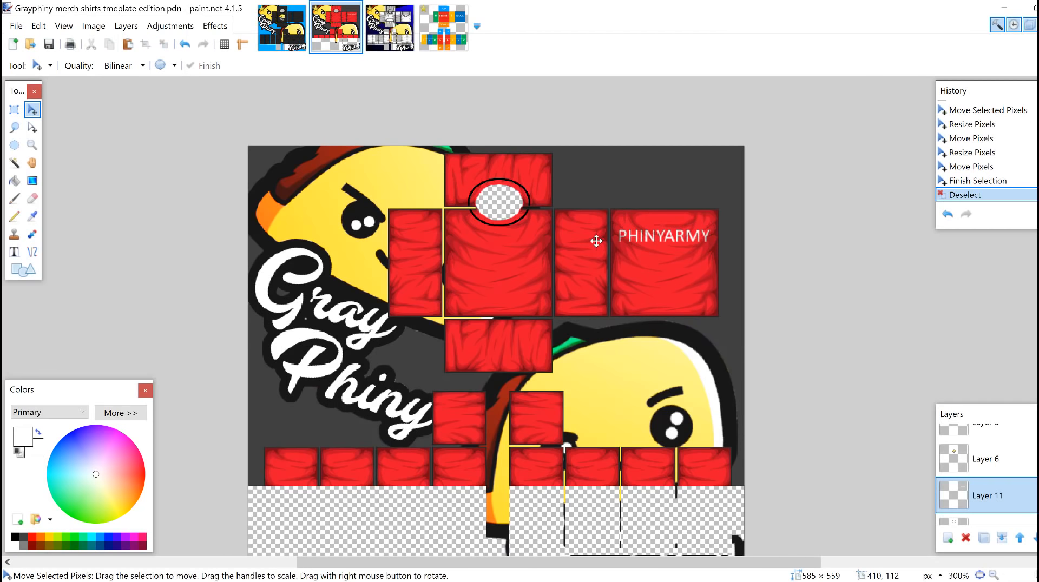
# - Add a new layer and fill a white strip of about 405 × 5 px across the lower part of the torso panels
pyautogui.click(948, 539)
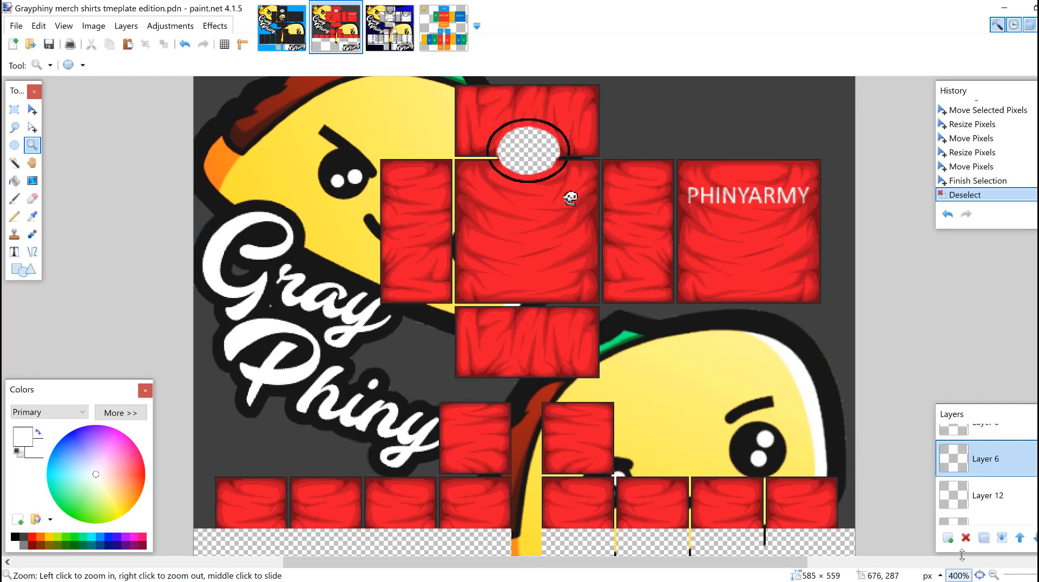
pyautogui.click(947, 538)
pyautogui.scroll(-2, 530, 295)
pyautogui.scroll(3, 588, 315)
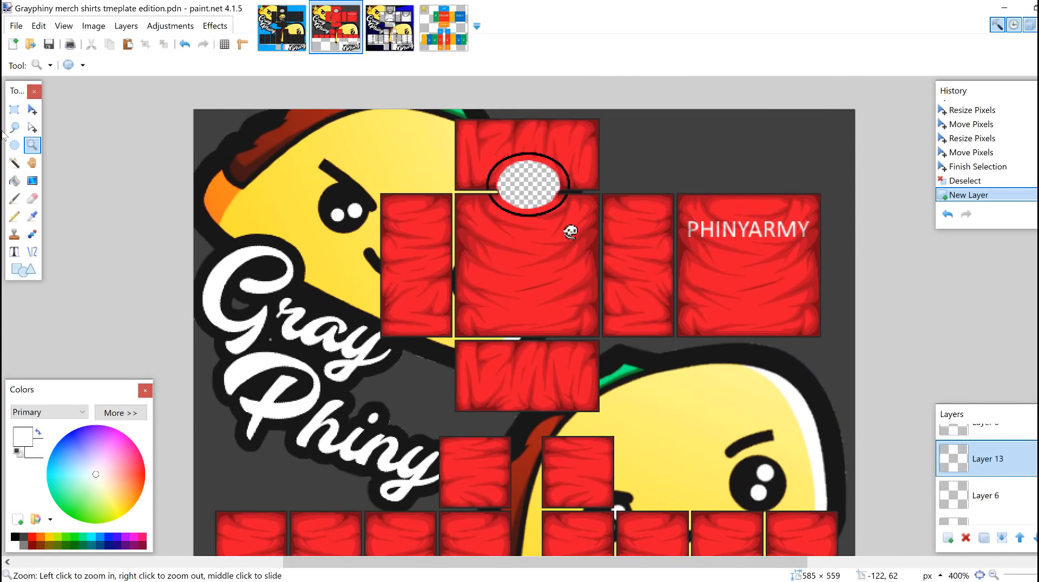
pyautogui.click(14, 110)
pyautogui.scroll(-2, 258, 220)
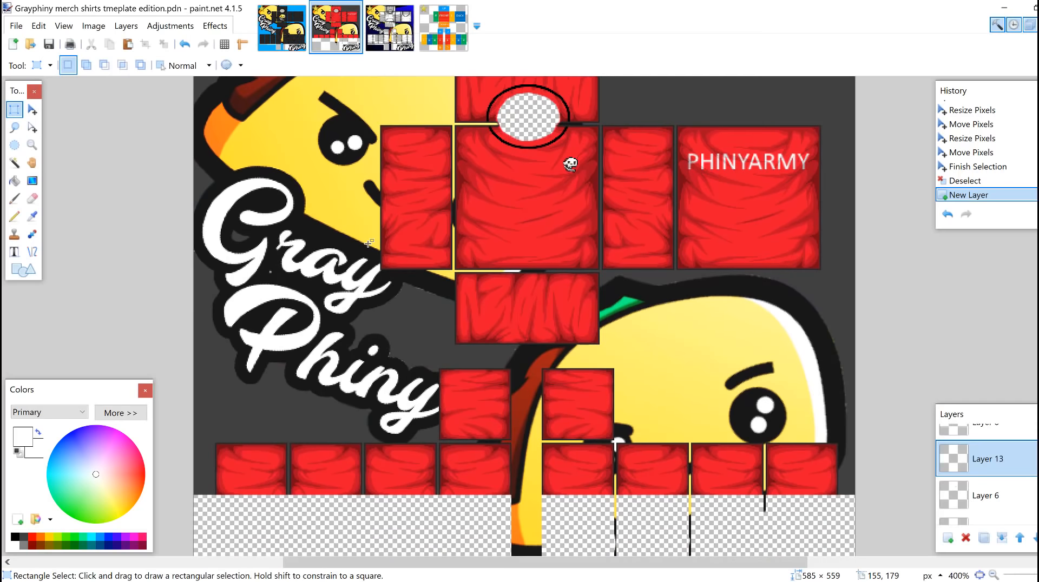
pyautogui.scroll(4, 386, 302)
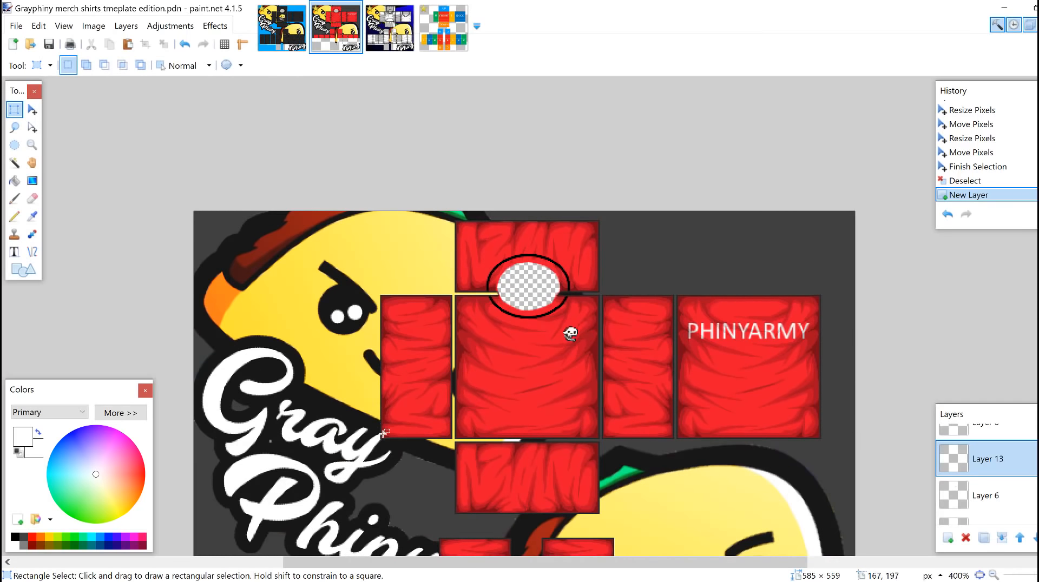
pyautogui.moveTo(378, 424); pyautogui.dragTo(836, 431)
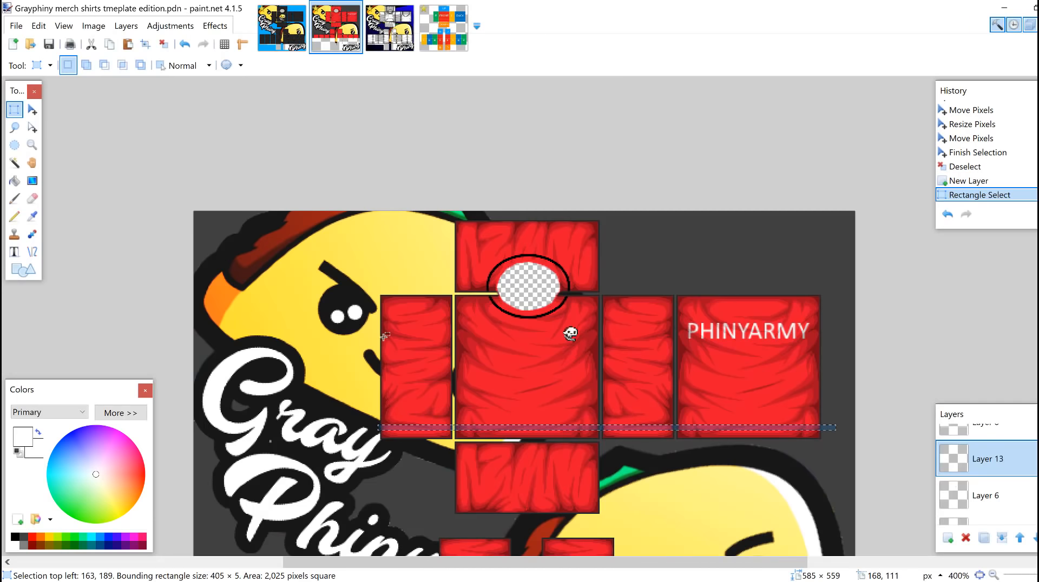
pyautogui.click(14, 180)
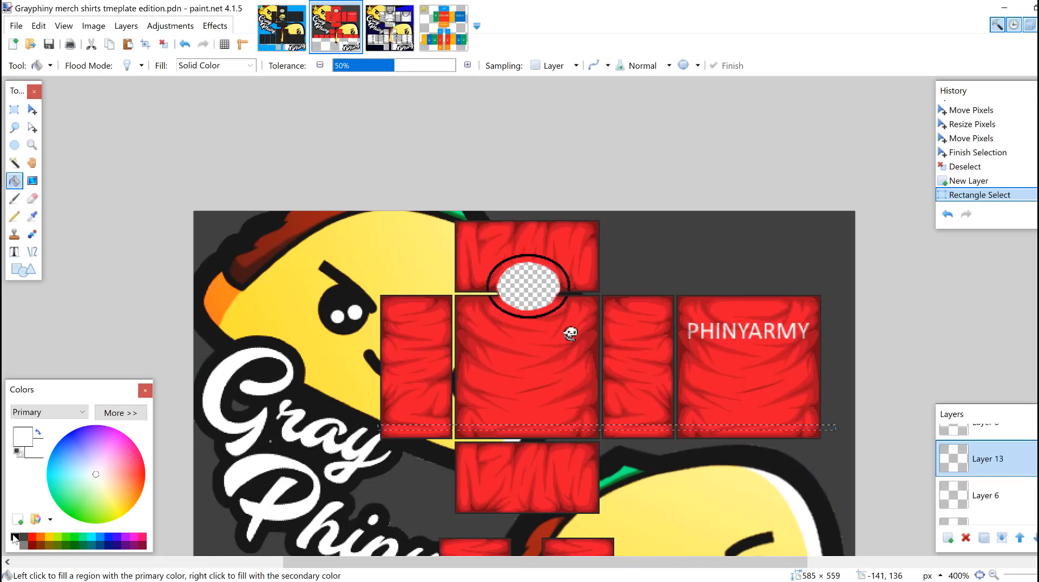
pyautogui.click(383, 426)
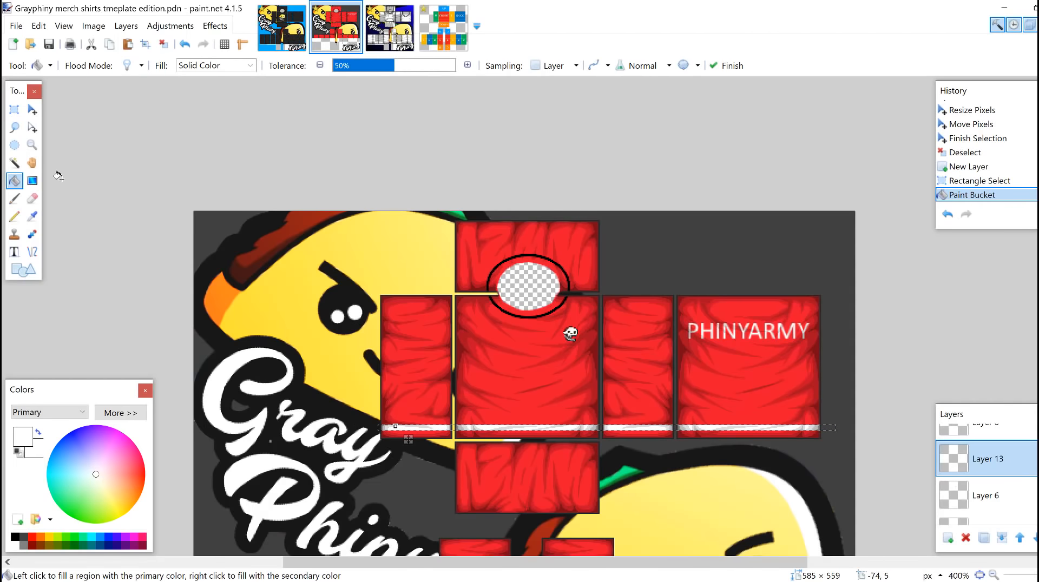
# - Paste a duplicate of the white strip in place on Layer 13, undoing any accidental resize
pyautogui.click(13, 110)
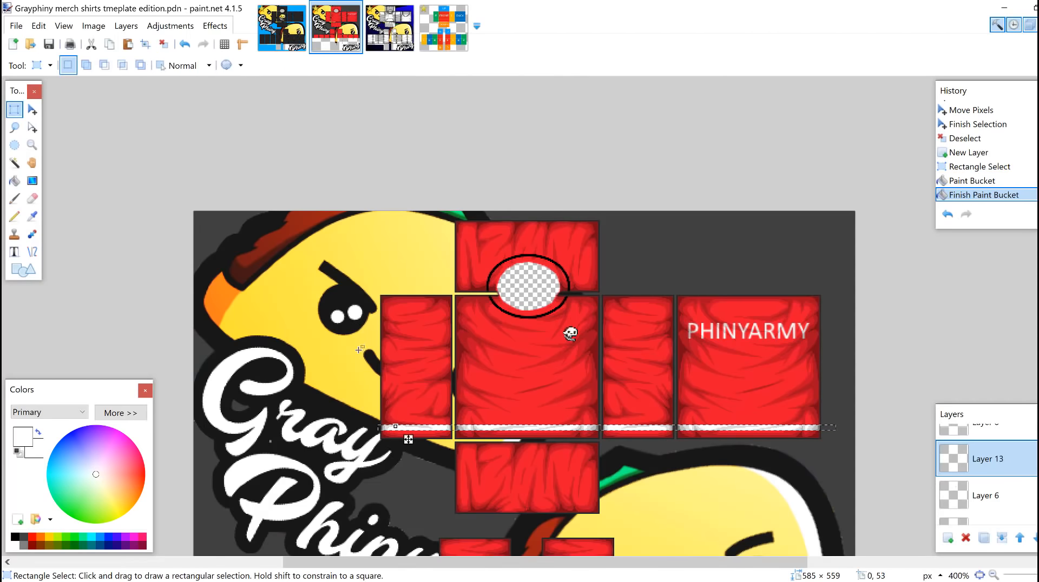
pyautogui.click(32, 109)
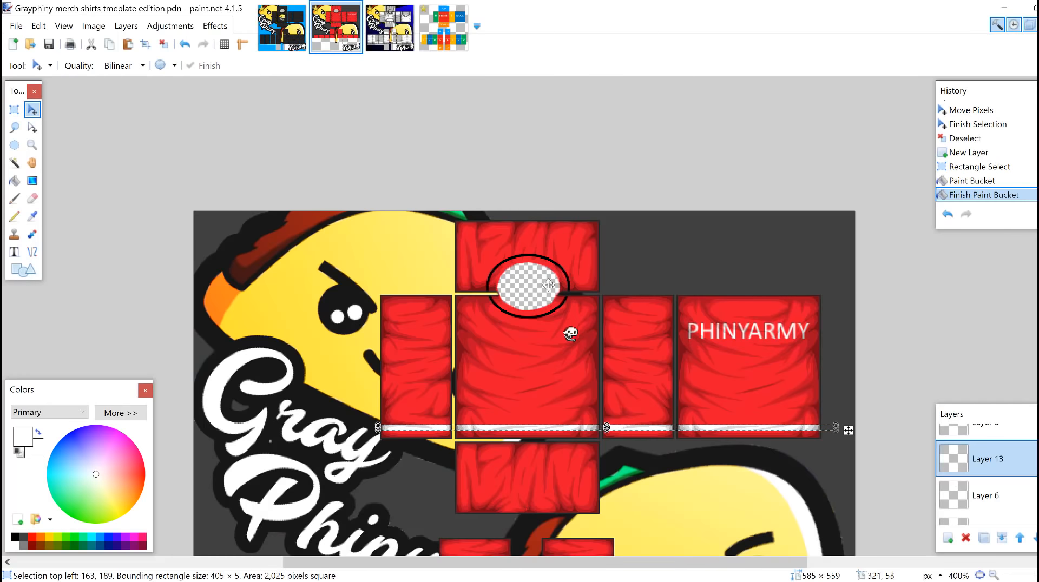
pyautogui.scroll(-1, 498, 401)
pyautogui.scroll(-1, 483, 379)
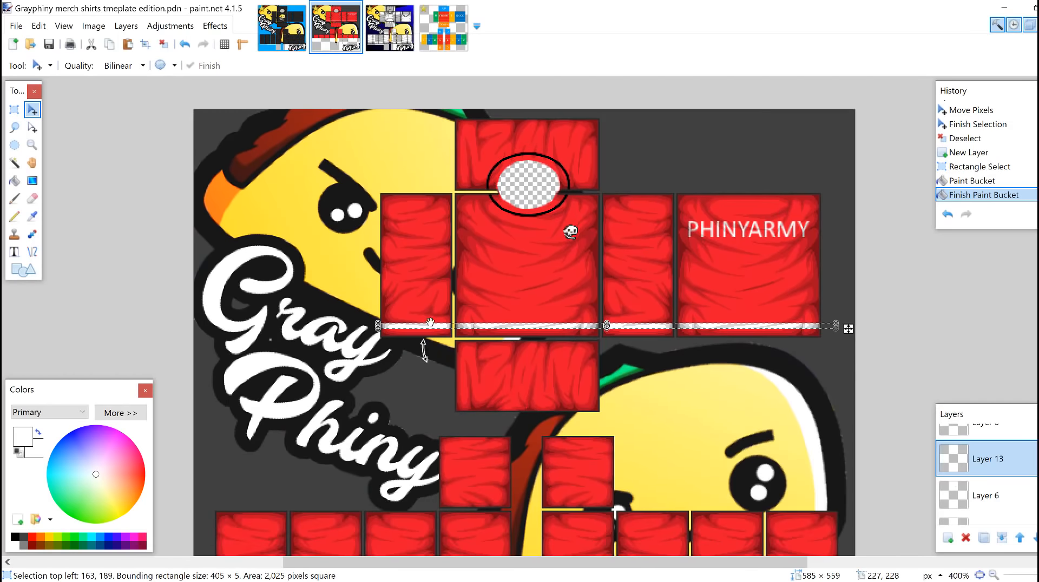
pyautogui.scroll(-1, 423, 350)
pyautogui.scroll(-2, 413, 309)
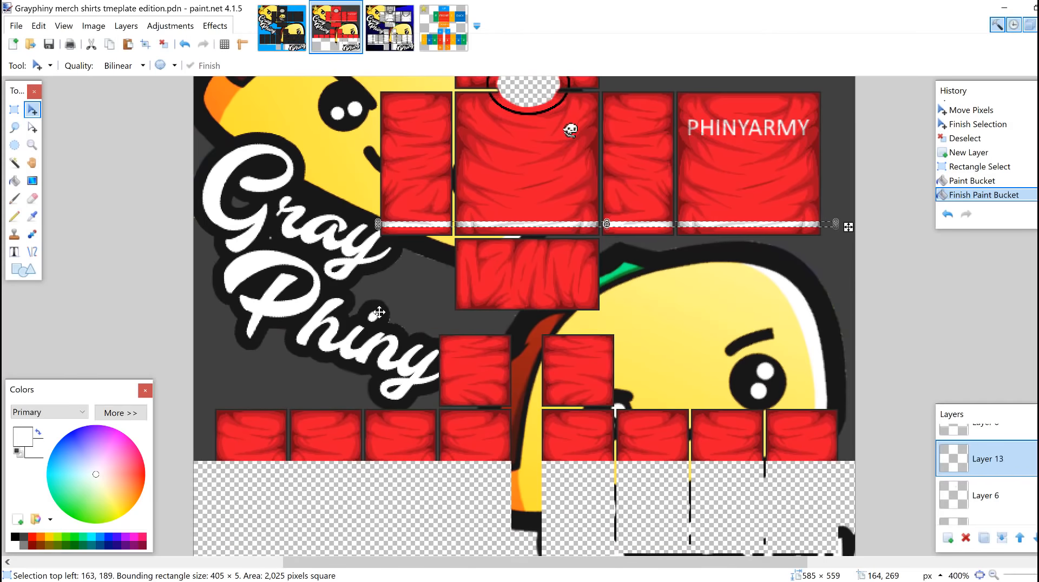
pyautogui.hotkey('ctrl', 'v')
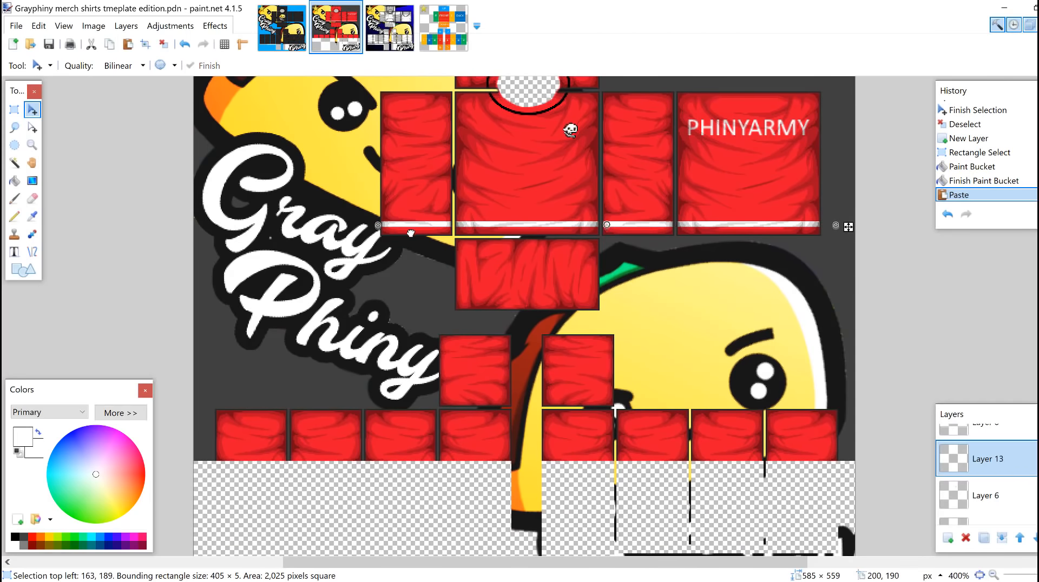
pyautogui.moveTo(427, 227); pyautogui.dragTo(370, 298)
pyautogui.hotkey('ctrl', 'z')
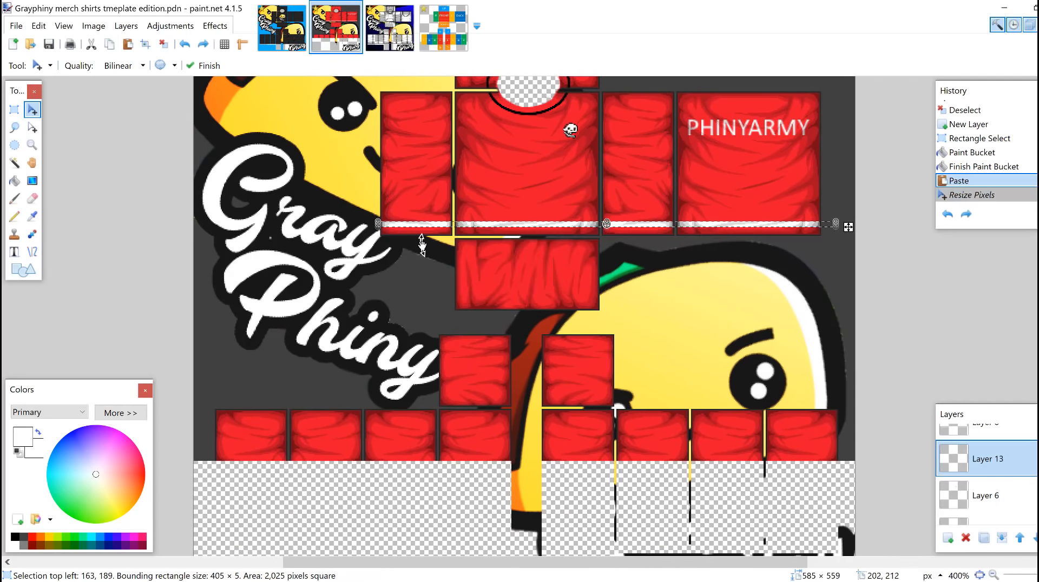
# - Move the pasted white strip straight down onto the lower part of the arm panels
pyautogui.press('Down')
pyautogui.press('Down')
pyautogui.press('Down')
pyautogui.press('Down')
pyautogui.press('Down')
pyautogui.press('Down')
pyautogui.press('Down')
pyautogui.press('Down')
pyautogui.press('Down')
pyautogui.press('Down')
pyautogui.press('Down')
pyautogui.press('Down')
pyautogui.press('Down')
pyautogui.press('Down')
pyautogui.press('Down')
pyautogui.press('Down')
pyautogui.press('Down')
pyautogui.press('Down')
pyautogui.press('Down')
pyautogui.press('Down')
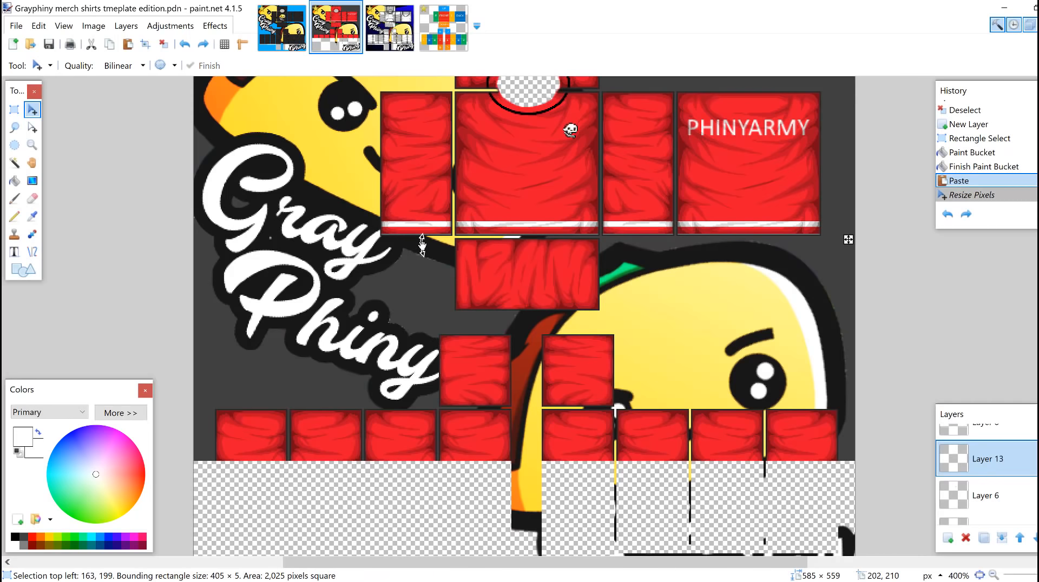
pyautogui.press('Down')
pyautogui.press('Down')
pyautogui.press('Down')
pyautogui.press('Down')
pyautogui.press('Down')
pyautogui.press('Down')
pyautogui.press('Down')
pyautogui.press('Down')
pyautogui.press('Down')
pyautogui.press('Down')
pyautogui.press('Down')
pyautogui.press('Down')
pyautogui.press('Down')
pyautogui.press('Down')
pyautogui.press('Down')
pyautogui.press('Down')
pyautogui.press('Down')
pyautogui.press('Down')
pyautogui.press('Down')
pyautogui.press('Down')
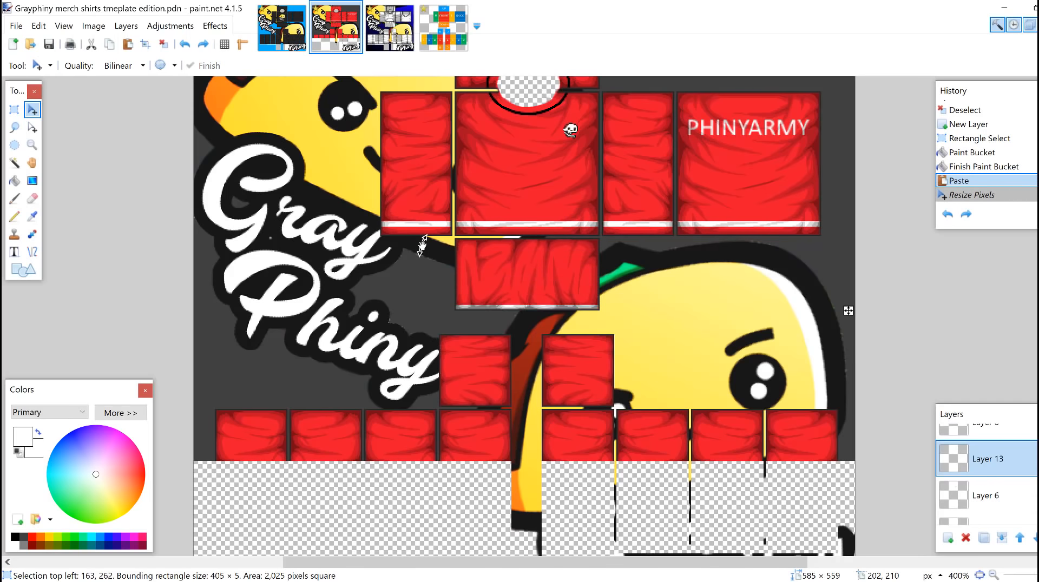
pyautogui.press('Down')
pyautogui.press('Down')
pyautogui.press('Down')
pyautogui.press('Down')
pyautogui.press('Down')
pyautogui.press('Down')
pyautogui.press('Down')
pyautogui.press('Down')
pyautogui.press('Down')
pyautogui.press('Down')
pyautogui.press('Down')
pyautogui.press('Down')
pyautogui.press('Down')
pyautogui.press('Down')
pyautogui.press('Down')
pyautogui.press('Down')
pyautogui.press('Down')
pyautogui.press('Down')
pyautogui.press('Down')
pyautogui.press('Down')
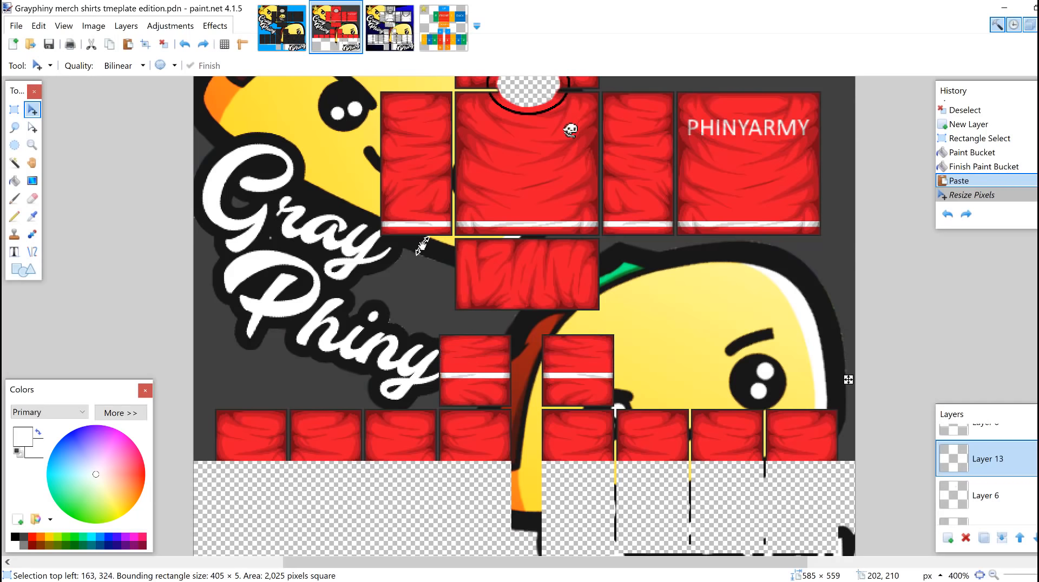
pyautogui.press('Down')
pyautogui.press('Down')
pyautogui.press('Down')
pyautogui.press('Down')
pyautogui.press('Down')
pyautogui.press('Down')
pyautogui.press('Down')
pyautogui.press('Down')
pyautogui.press('Down')
pyautogui.press('Down')
pyautogui.press('Down')
pyautogui.press('Down')
pyautogui.press('Down')
pyautogui.press('Down')
pyautogui.press('Down')
pyautogui.press('Down')
pyautogui.press('Down')
pyautogui.press('Down')
pyautogui.press('Down')
pyautogui.press('Down')
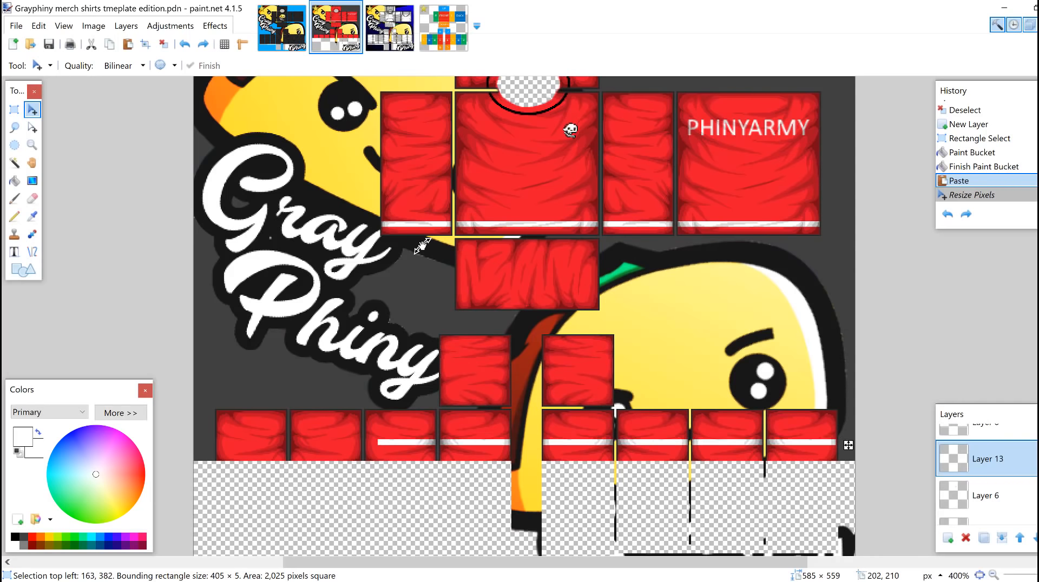
pyautogui.press('Down')
pyautogui.press('Down')
pyautogui.press('Down')
pyautogui.press('Down')
pyautogui.press('Down')
pyautogui.press('Down')
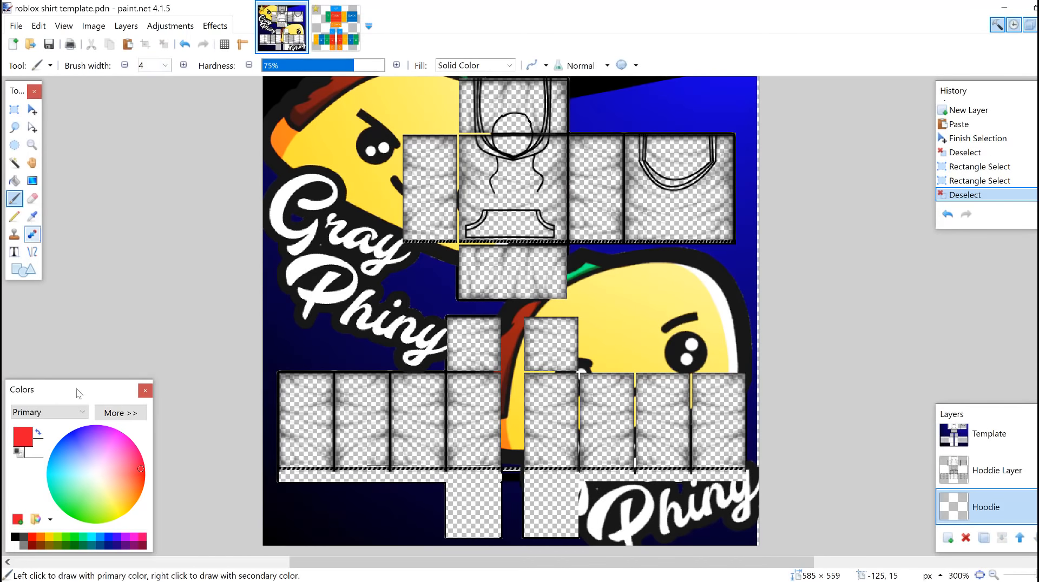
# - Fill the Hoodie layer with red using the Paint Bucket and erase the bottom 585 × 89 px area below the sleeves
pyautogui.click(14, 180)
pyautogui.click(469, 339)
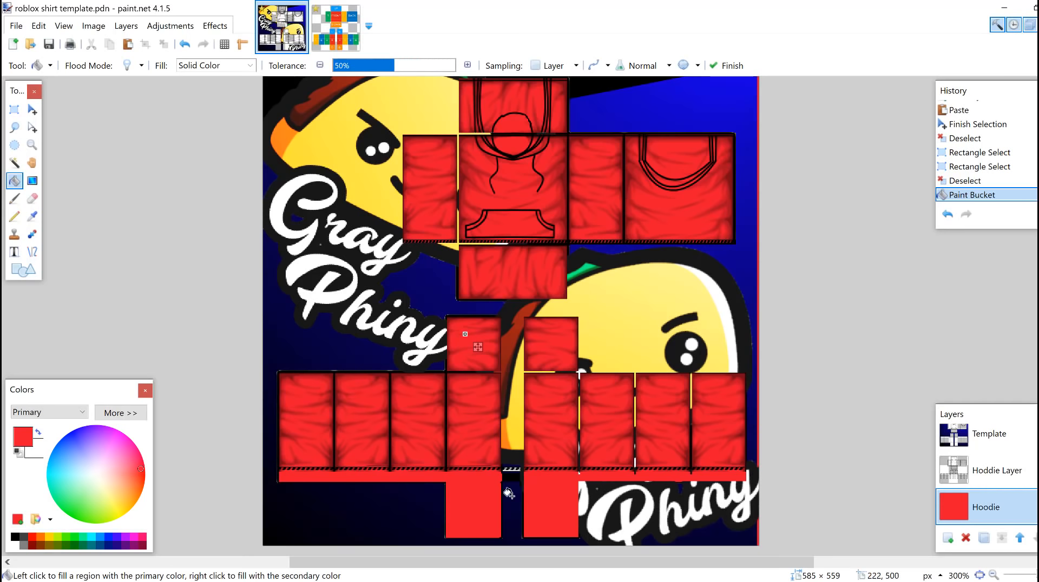
pyautogui.click(14, 109)
pyautogui.moveTo(779, 549); pyautogui.dragTo(217, 471)
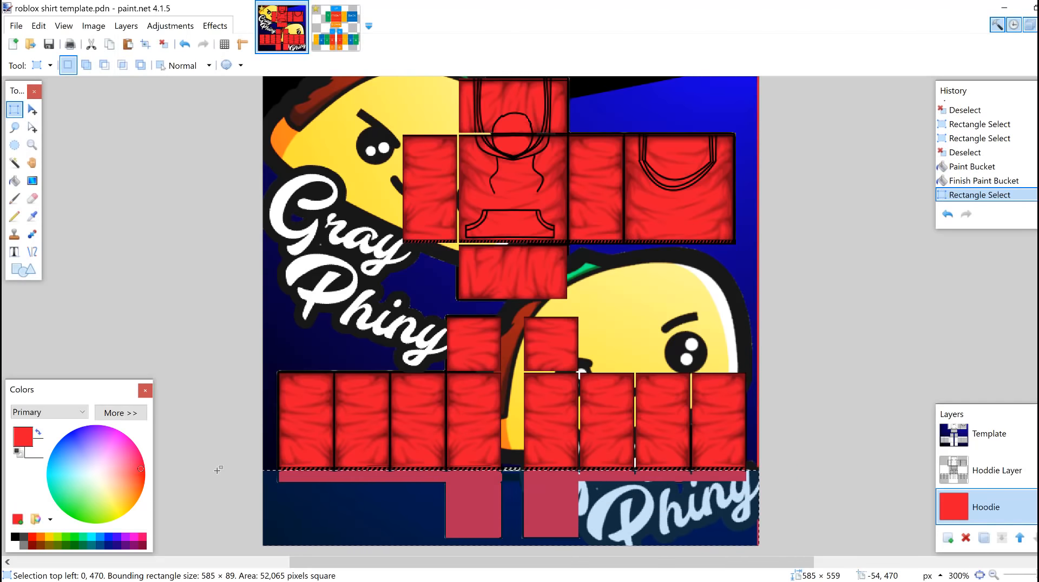
pyautogui.press('Delete')
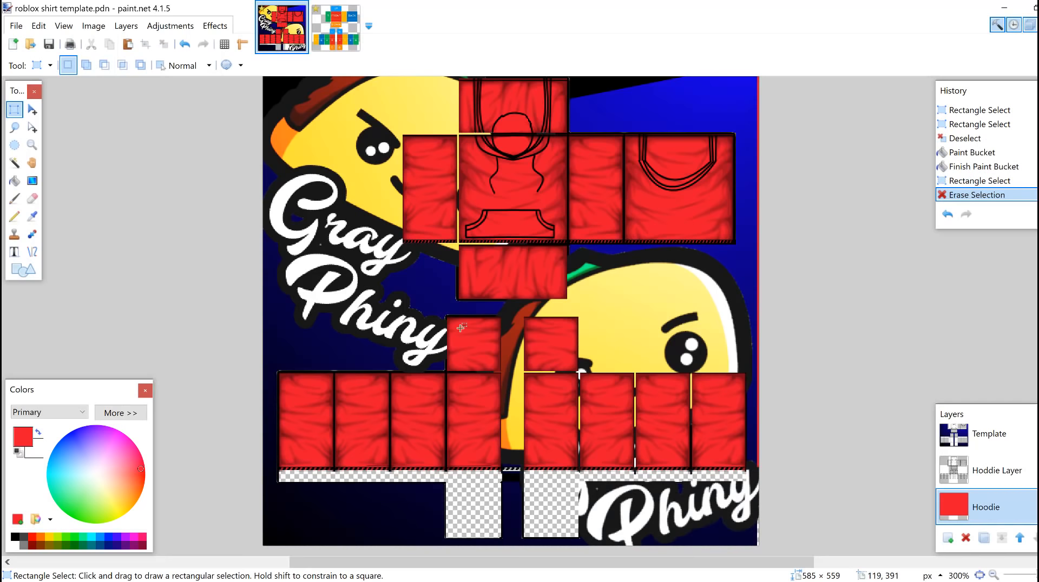
# - Select both halves of the neck circle on the Template layer with the Magic Wand and erase that area from the Hoodie layer
pyautogui.scroll(3, 519, 276)
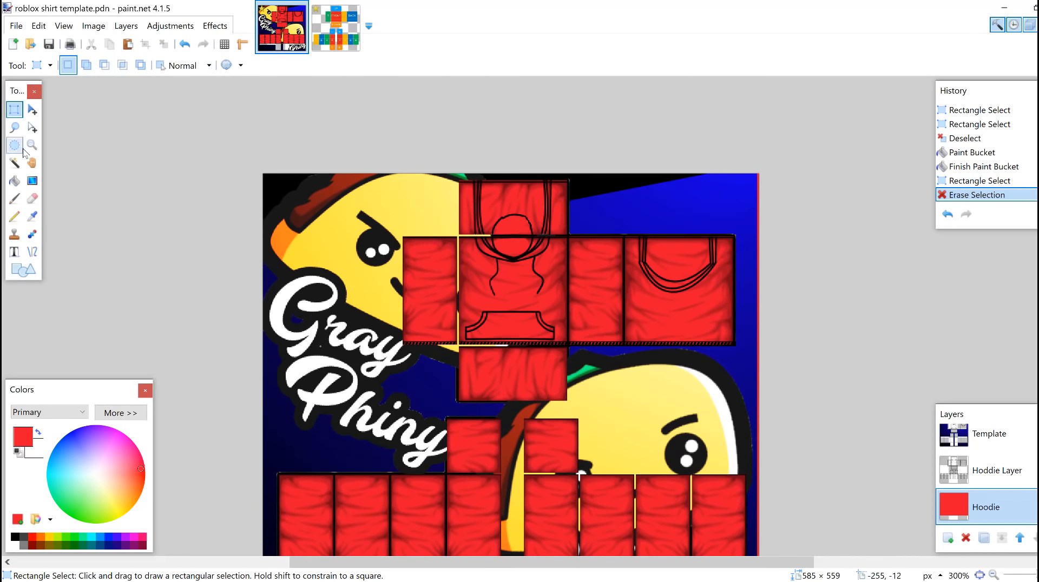
pyautogui.click(32, 145)
pyautogui.click(518, 245)
pyautogui.click(518, 247)
pyautogui.click(518, 247)
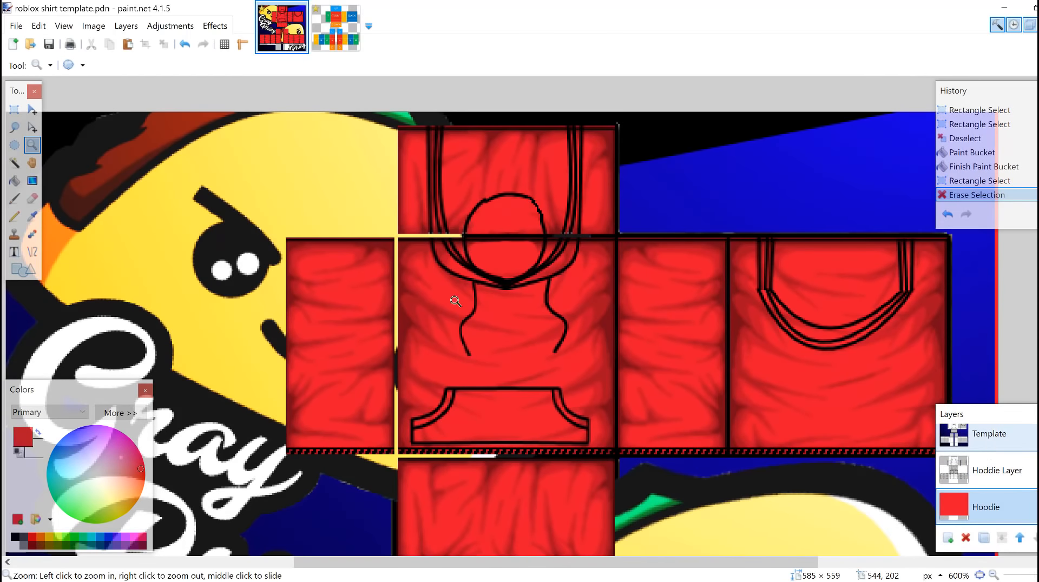
pyautogui.click(984, 436)
pyautogui.click(14, 163)
pyautogui.click(499, 208)
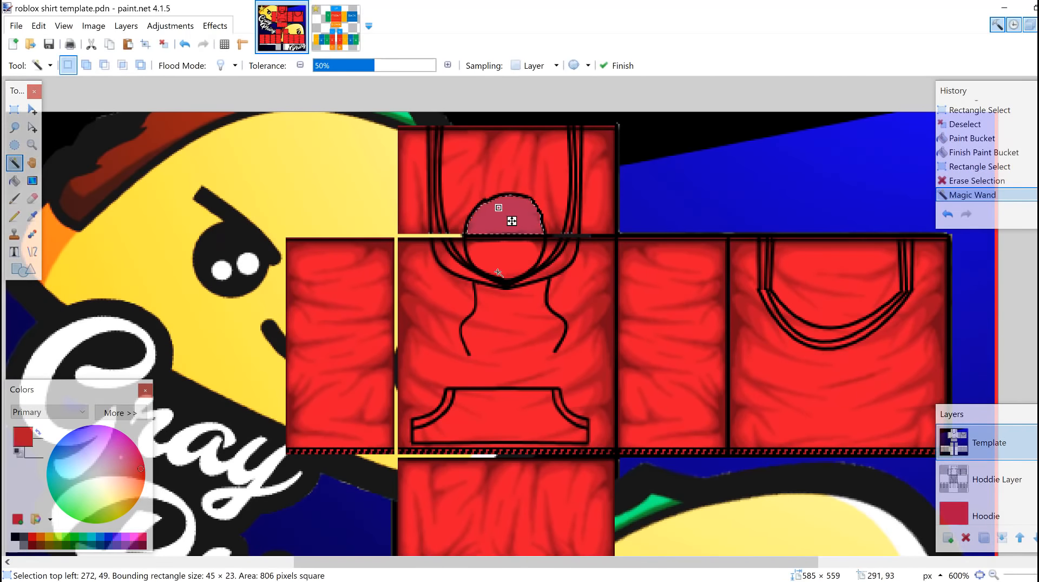
pyautogui.keyDown('ctrl'); pyautogui.click(496, 260); pyautogui.keyUp('ctrl')
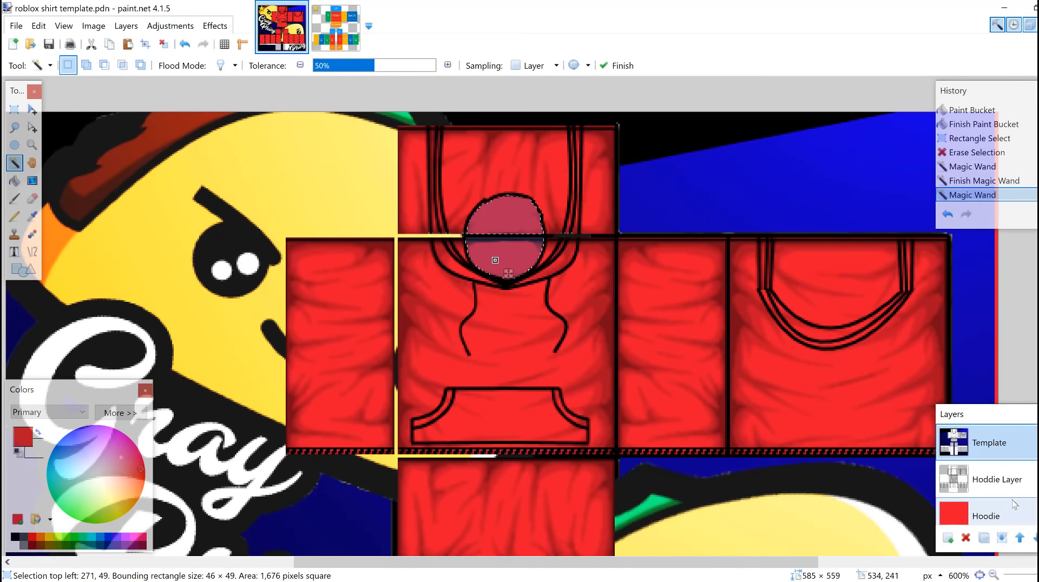
pyautogui.click(1001, 511)
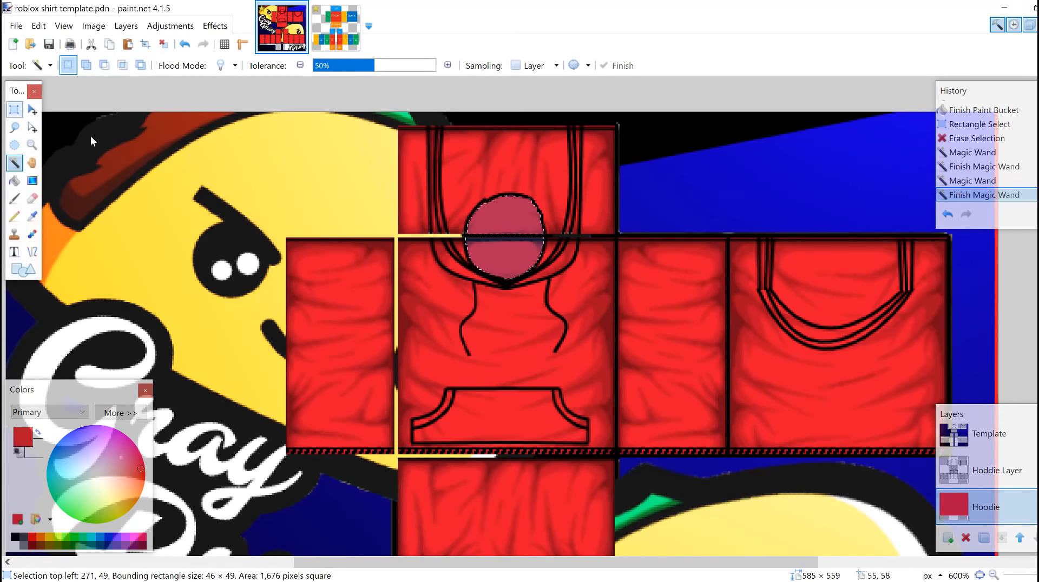
pyautogui.click(33, 110)
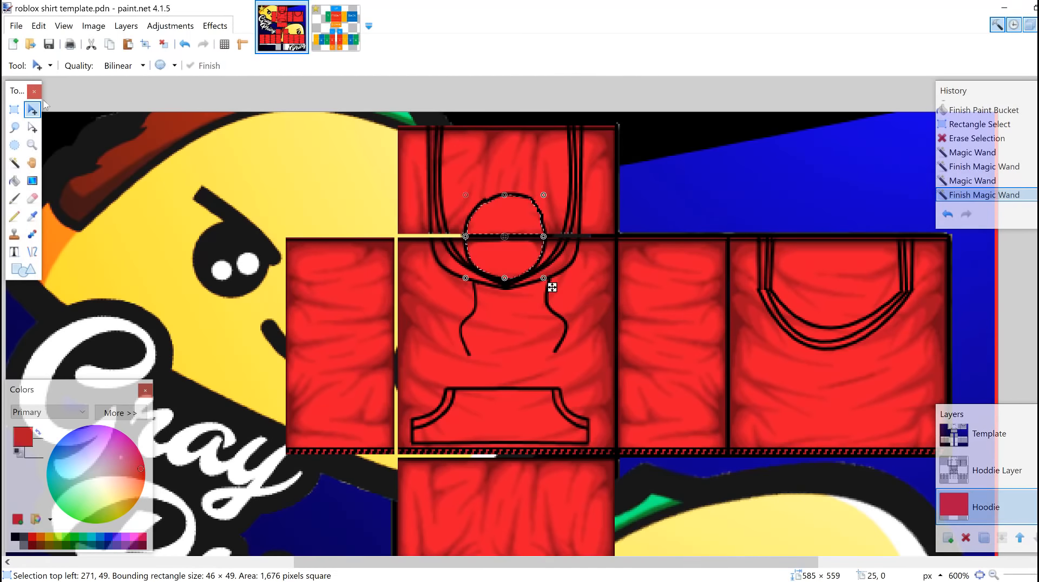
pyautogui.press('Delete')
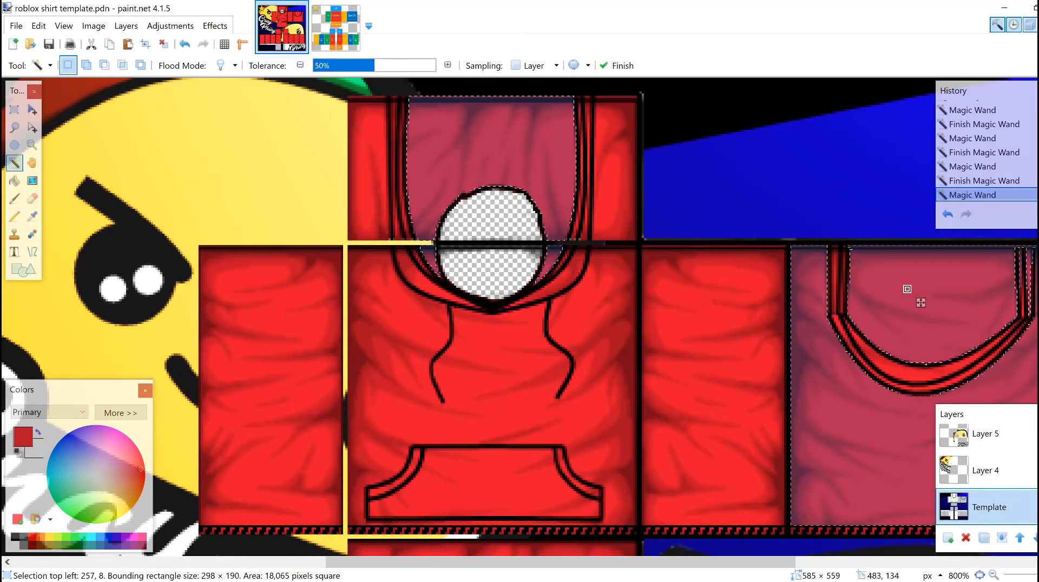
# - On the Hoodie layer, paint the selected hood interior around the neck hole dark red BA182E with a 30 px Paintbrush
pyautogui.scroll(-3, 1009, 517)
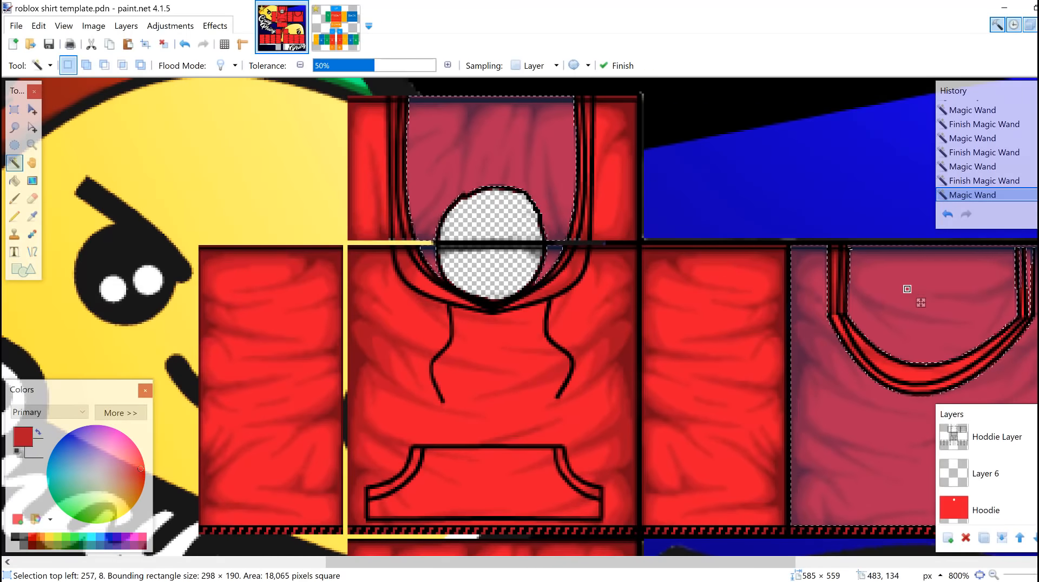
pyautogui.click(1009, 517)
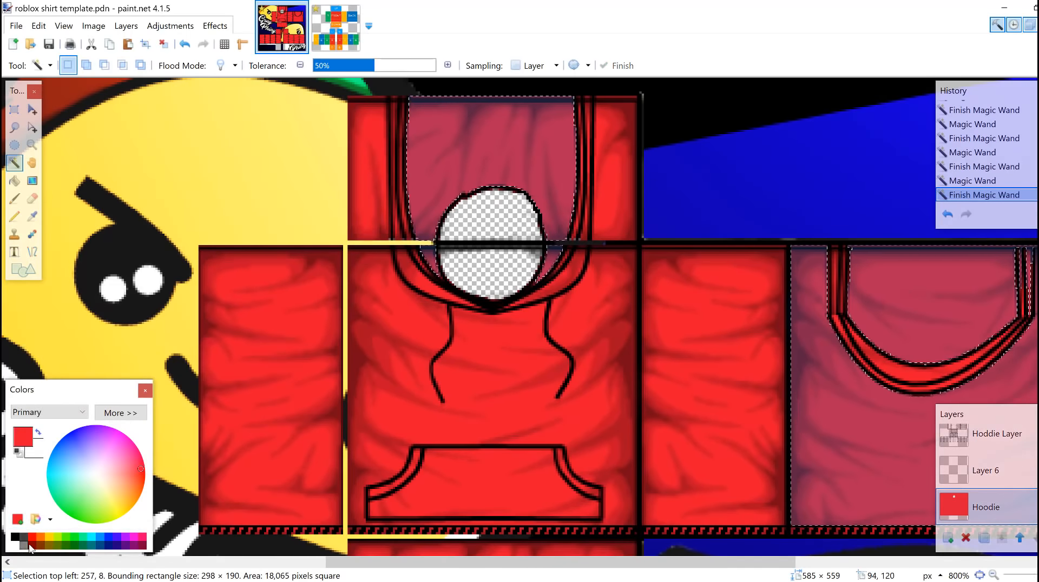
pyautogui.click(138, 413)
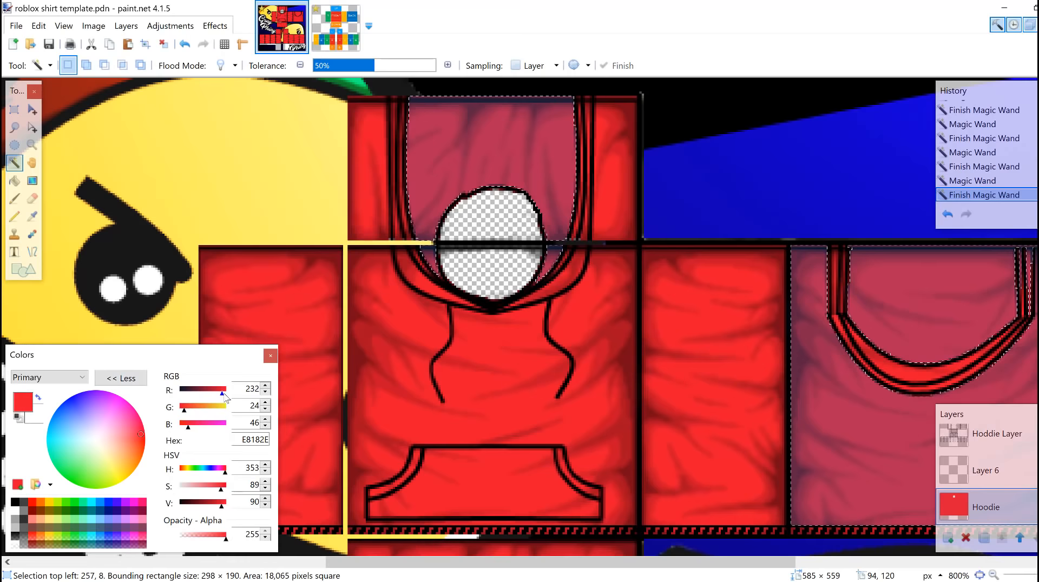
pyautogui.moveTo(224, 397); pyautogui.dragTo(215, 396)
pyautogui.click(14, 198)
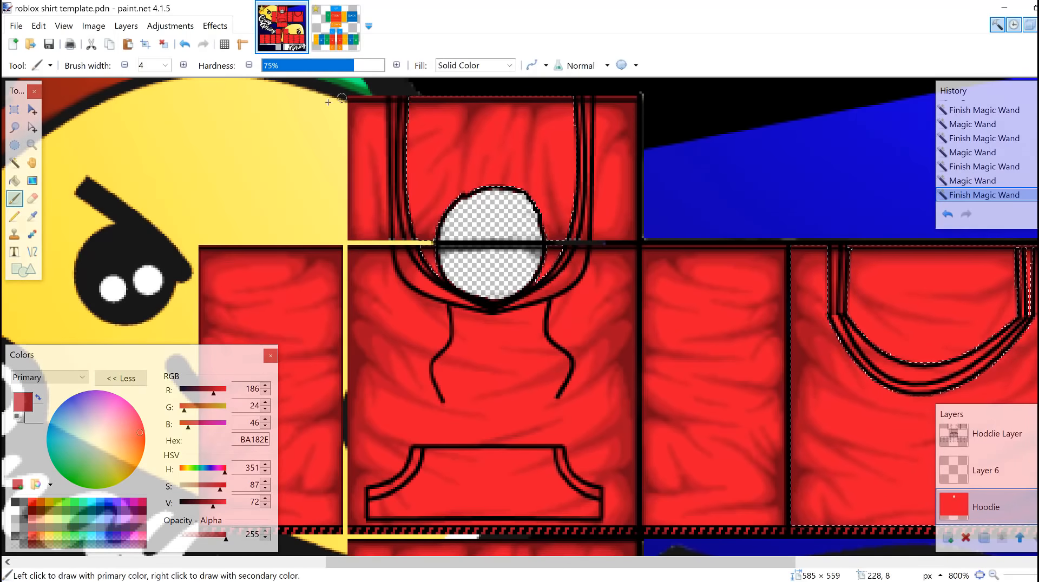
pyautogui.moveTo(371, 138)
pyautogui.mouseDown()
pyautogui.moveTo(443, 117)
pyautogui.moveTo(528, 122)
pyautogui.moveTo(370, 175)
pyautogui.moveTo(423, 227)
pyautogui.moveTo(719, 224)
pyautogui.mouseUp()
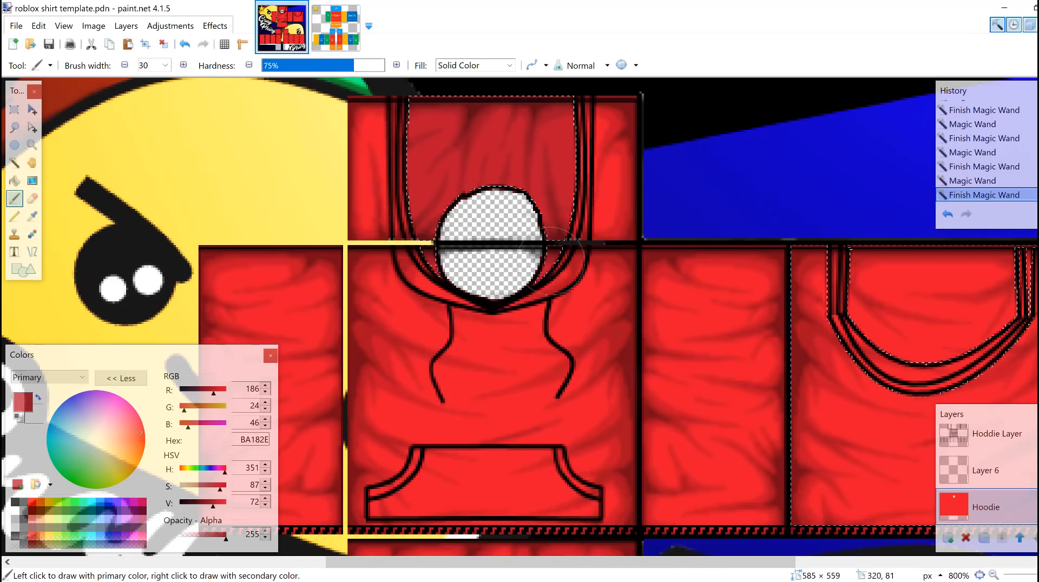
pyautogui.moveTo(552, 261); pyautogui.dragTo(546, 263)
# - Paint the selected hood interior around the neck hole and on the back panel with the darker red 9F182E
pyautogui.click(208, 389)
pyautogui.moveTo(415, 101); pyautogui.dragTo(423, 221)
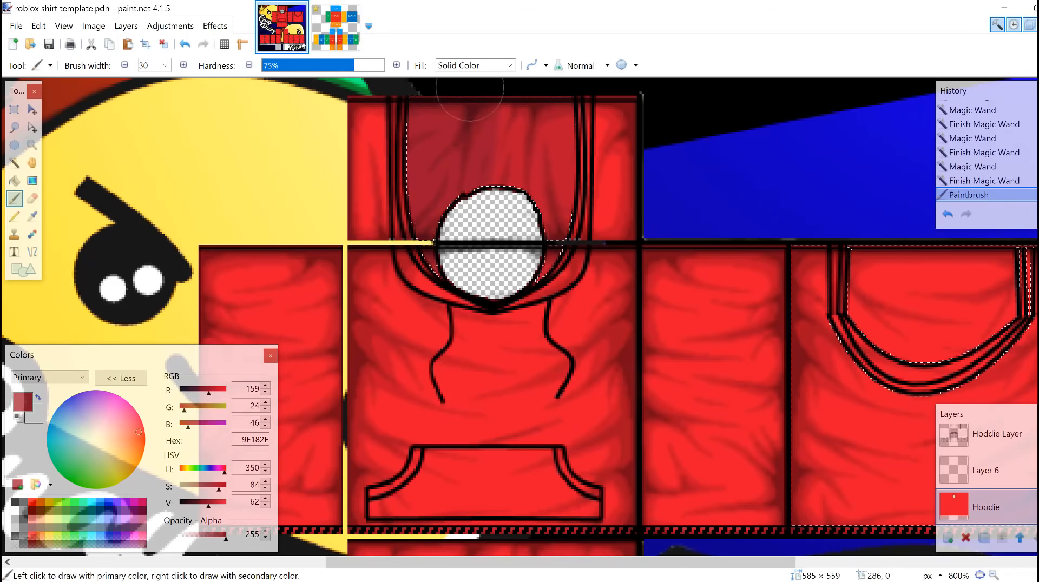
pyautogui.scroll(1, 470, 88)
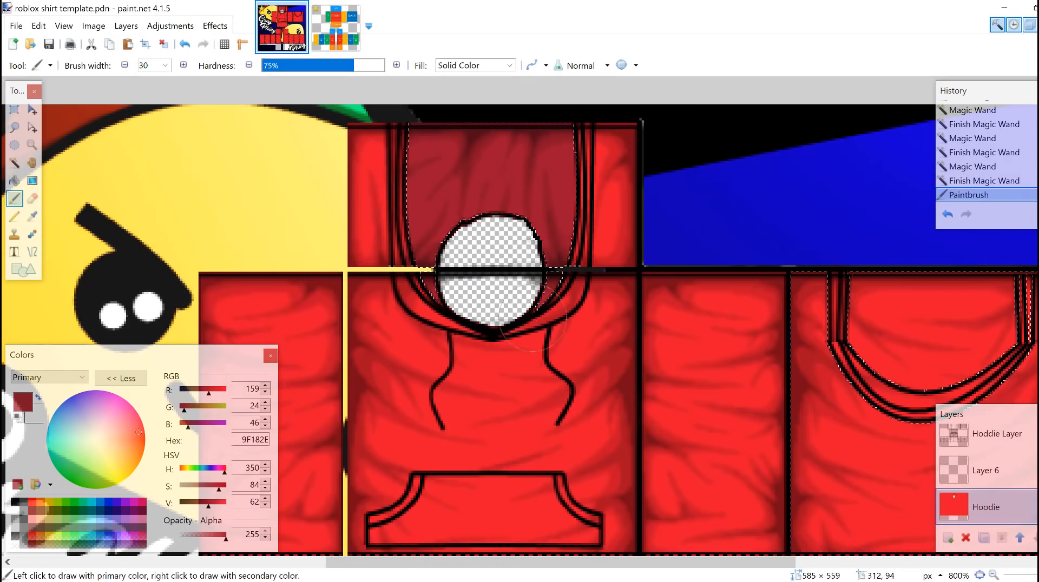
pyautogui.moveTo(533, 318)
pyautogui.mouseDown()
pyautogui.moveTo(418, 234)
pyautogui.moveTo(479, 301)
pyautogui.mouseUp()
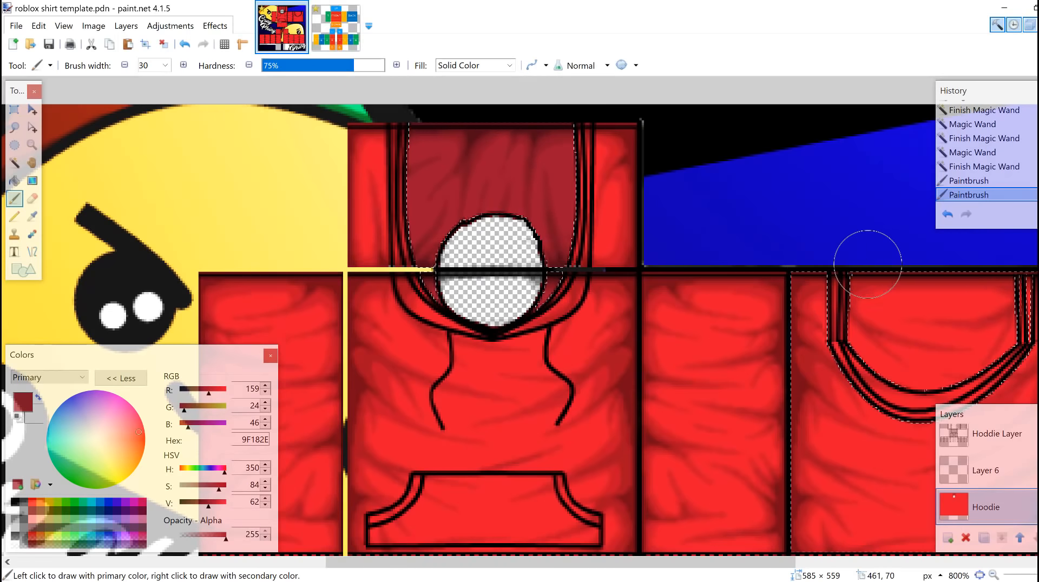
pyautogui.moveTo(867, 264)
pyautogui.mouseDown()
pyautogui.moveTo(886, 342)
pyautogui.moveTo(877, 340)
pyautogui.moveTo(909, 361)
pyautogui.mouseUp()
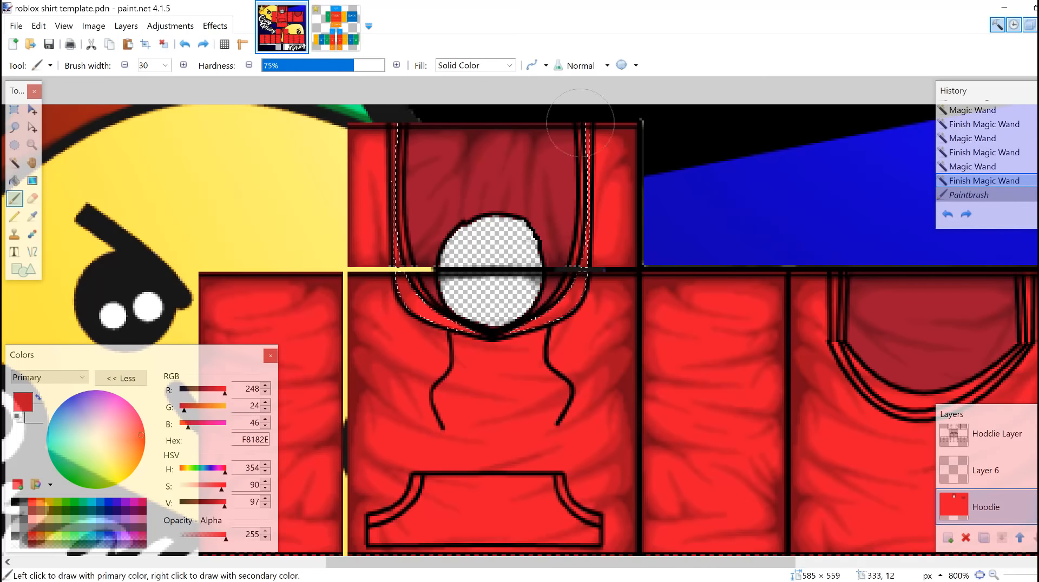
# - Redo the undone Paintbrush stroke on the hood trim and clear the selection
pyautogui.hotkey('ctrl', 'y')
pyautogui.press('s')
pyautogui.hotkey('ctrl', 'd')
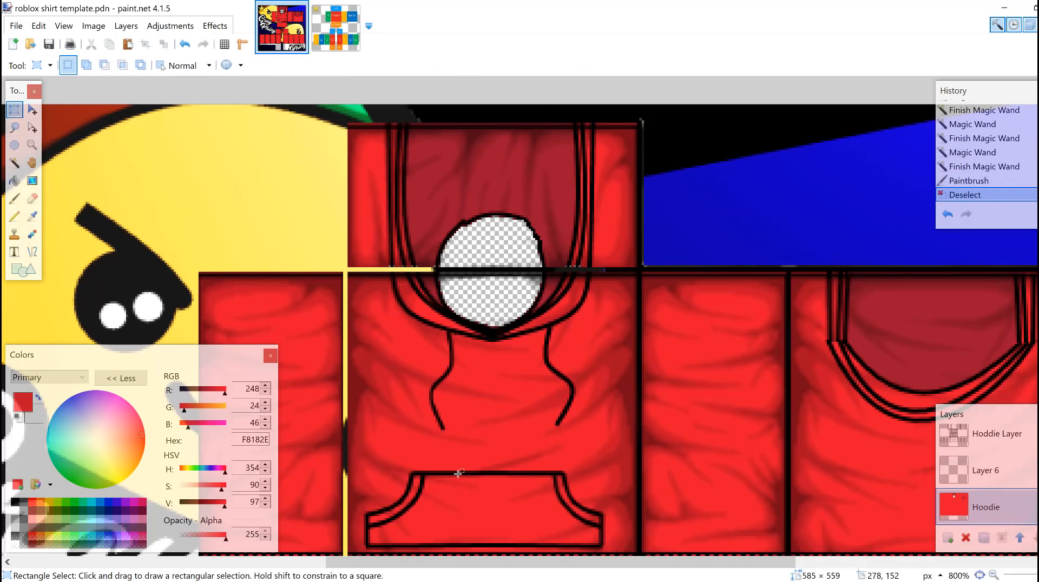
# - Select the outer hood trim strip on the back panel via the Template layer, paint it F8182E on the Hoodie layer at 30 px, and deselect
pyautogui.moveTo(364, 564); pyautogui.dragTo(502, 564)
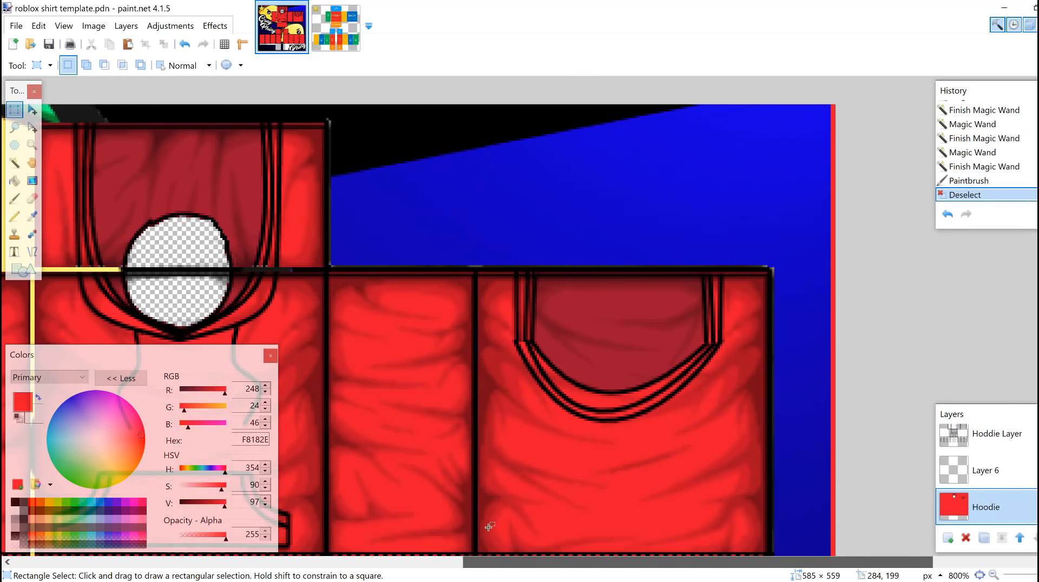
pyautogui.click(14, 162)
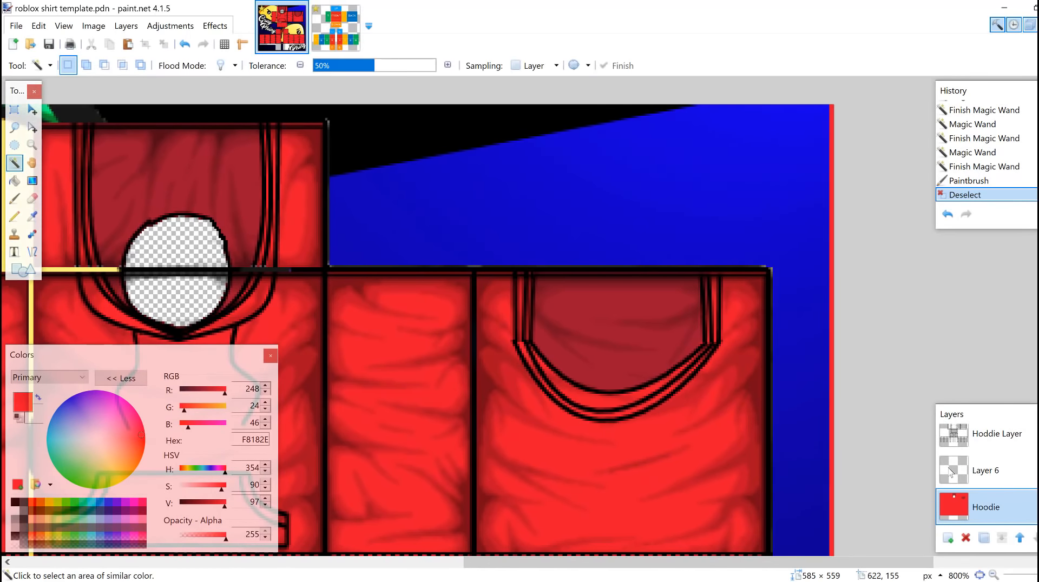
pyautogui.scroll(-5, 1006, 472)
pyautogui.click(990, 507)
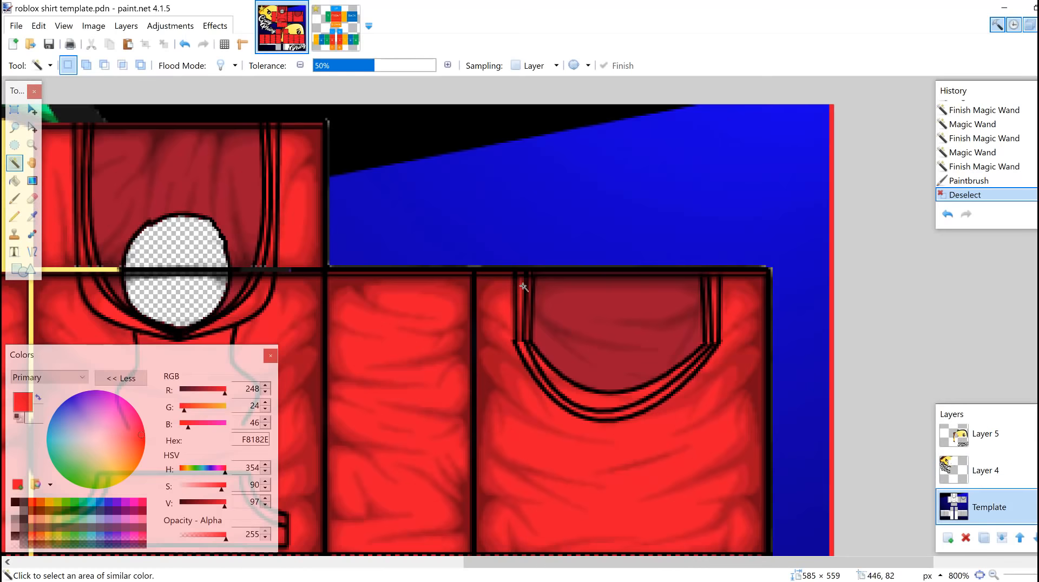
pyautogui.click(517, 280)
pyautogui.click(527, 359)
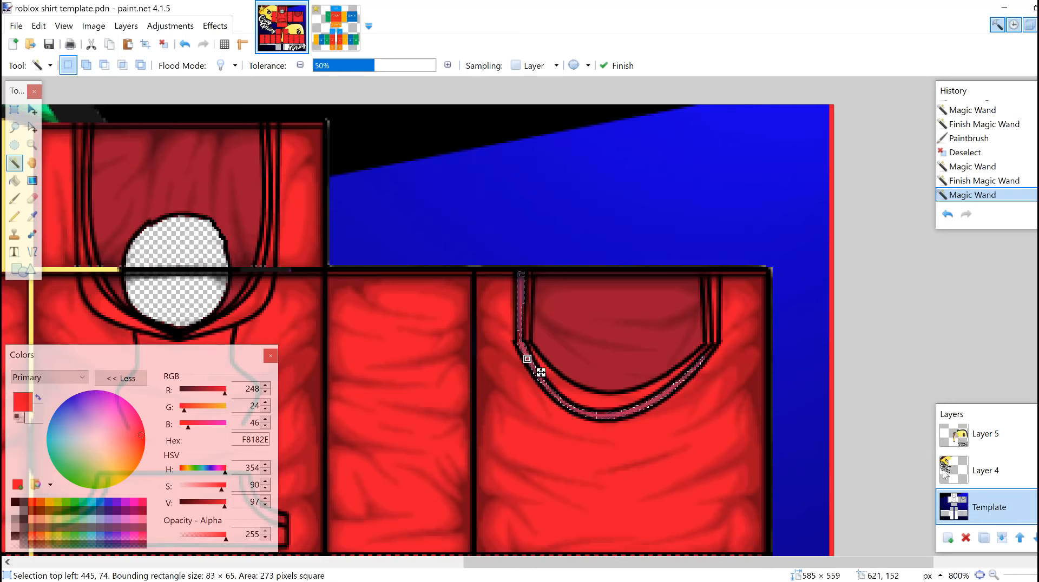
pyautogui.scroll(3, 944, 474)
pyautogui.click(969, 507)
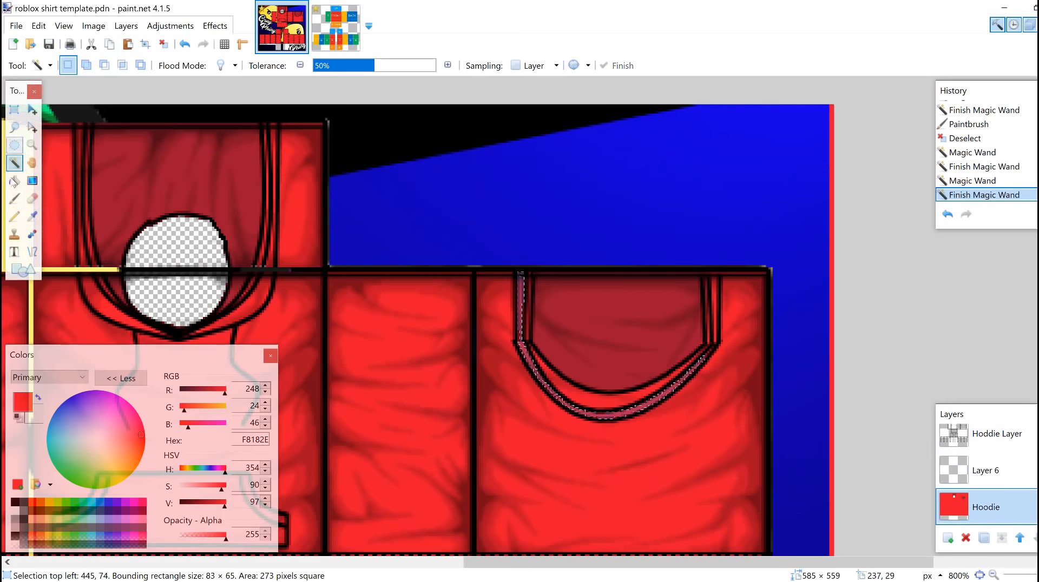
pyautogui.click(15, 198)
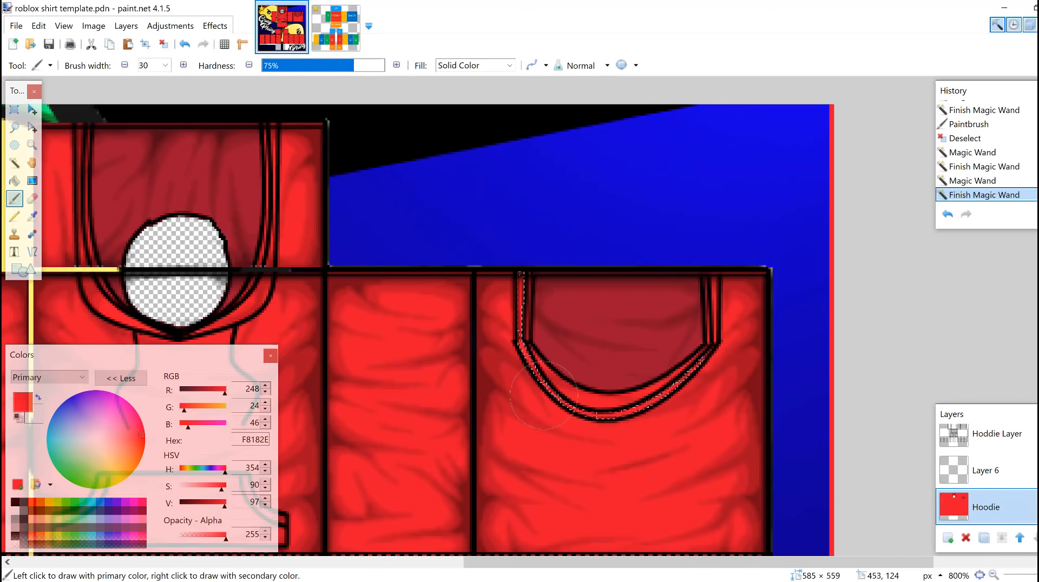
pyautogui.click(687, 371)
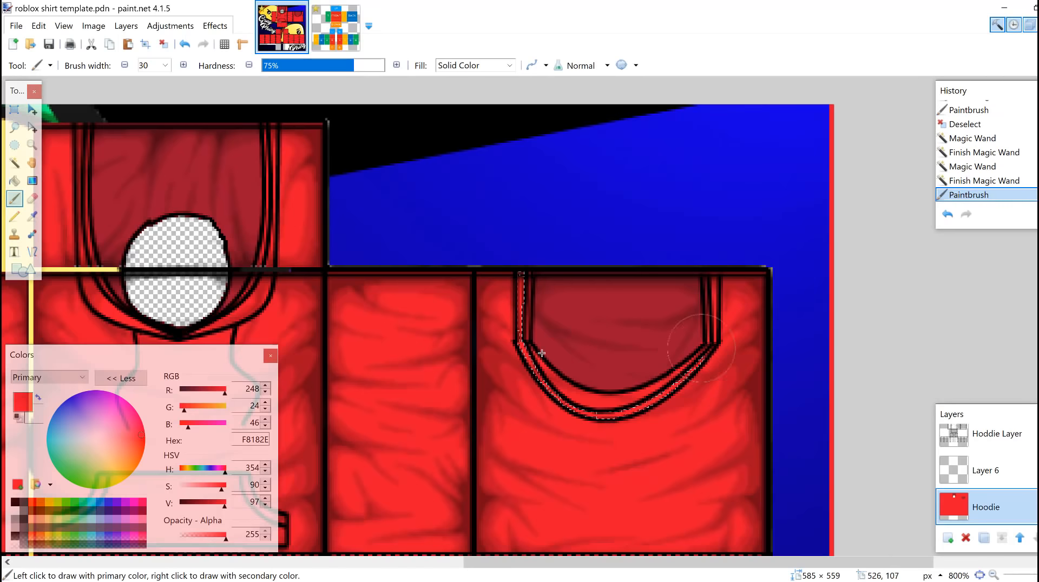
pyautogui.click(14, 110)
pyautogui.click(33, 106)
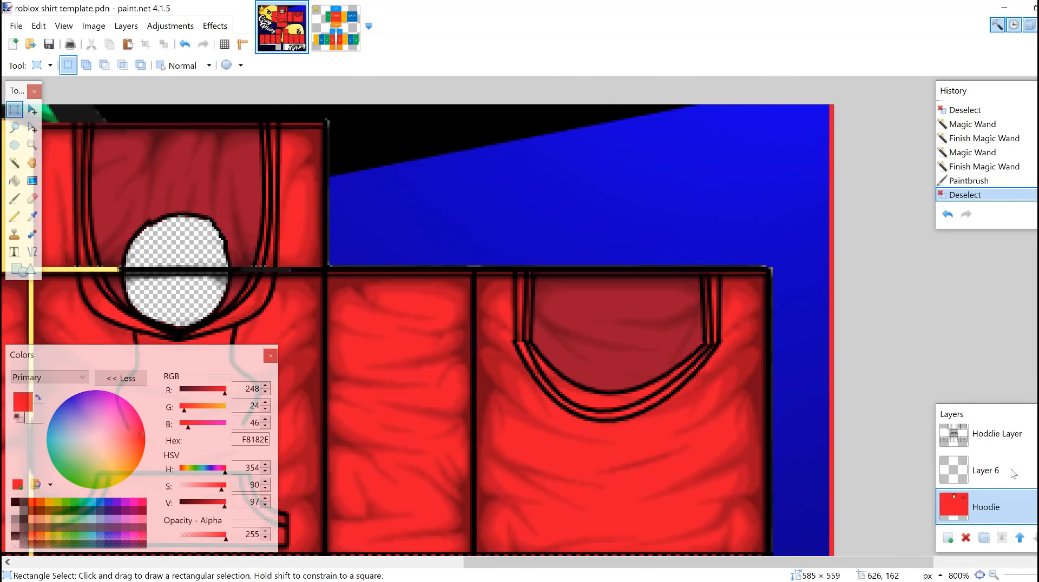
# - Select the back torso panel with its right hood trim strip on the Template layer using the Magic Wand and activate the Hoodie layer
pyautogui.scroll(-4, 981, 487)
pyautogui.click(981, 506)
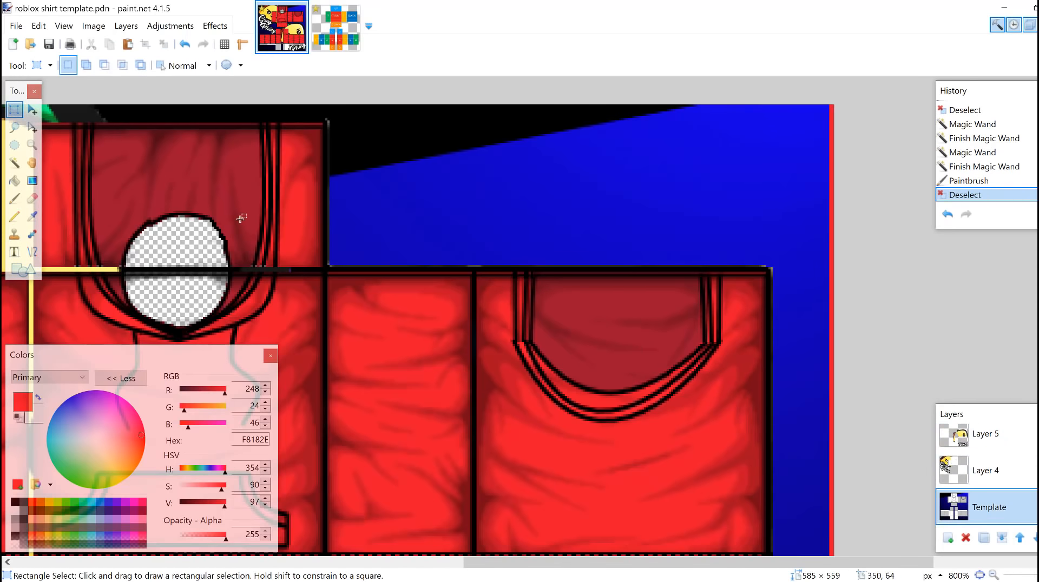
pyautogui.click(14, 163)
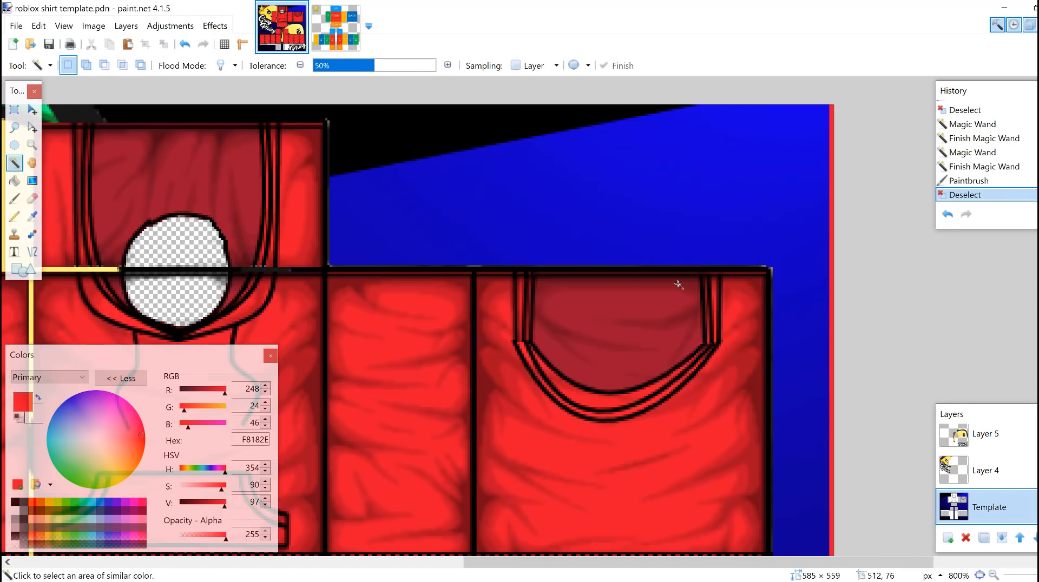
pyautogui.click(713, 286)
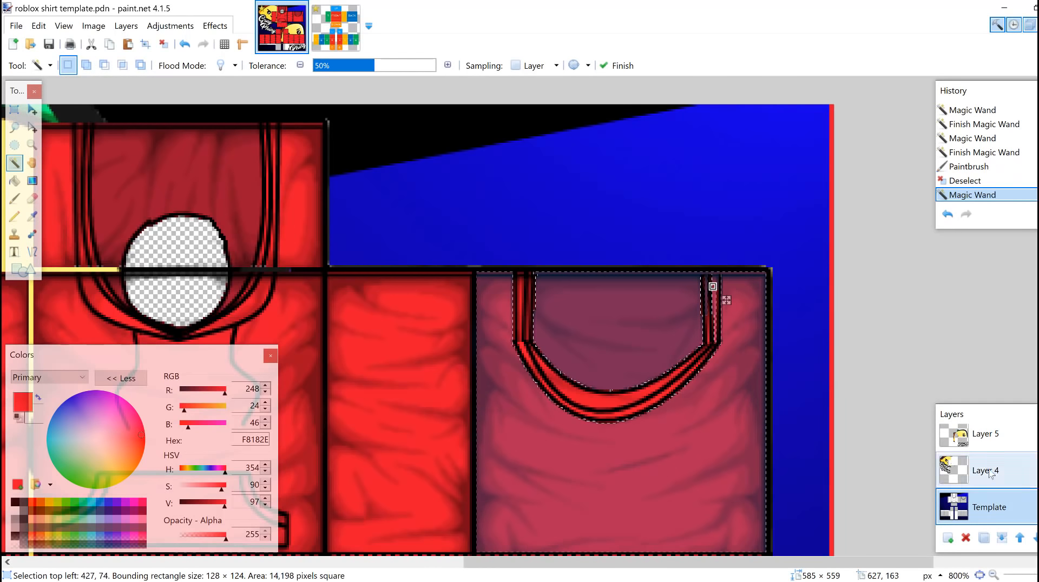
pyautogui.scroll(1, 977, 508)
pyautogui.scroll(-4, 974, 510)
pyautogui.click(985, 503)
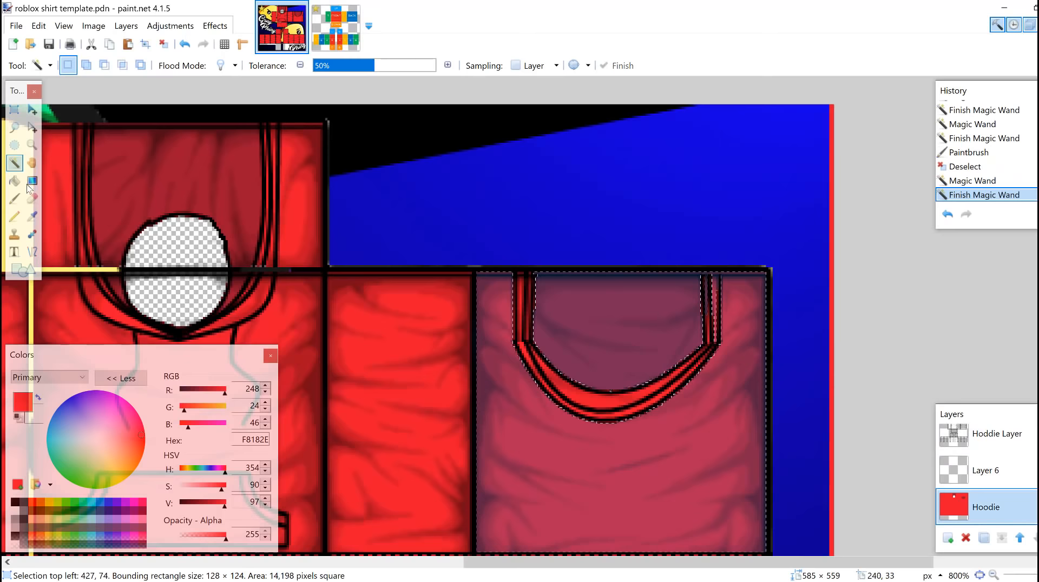
# - Set a narrower Paintbrush width for painting the hood trim inside the back panel selection
pyautogui.click(14, 199)
pyautogui.click(165, 66)
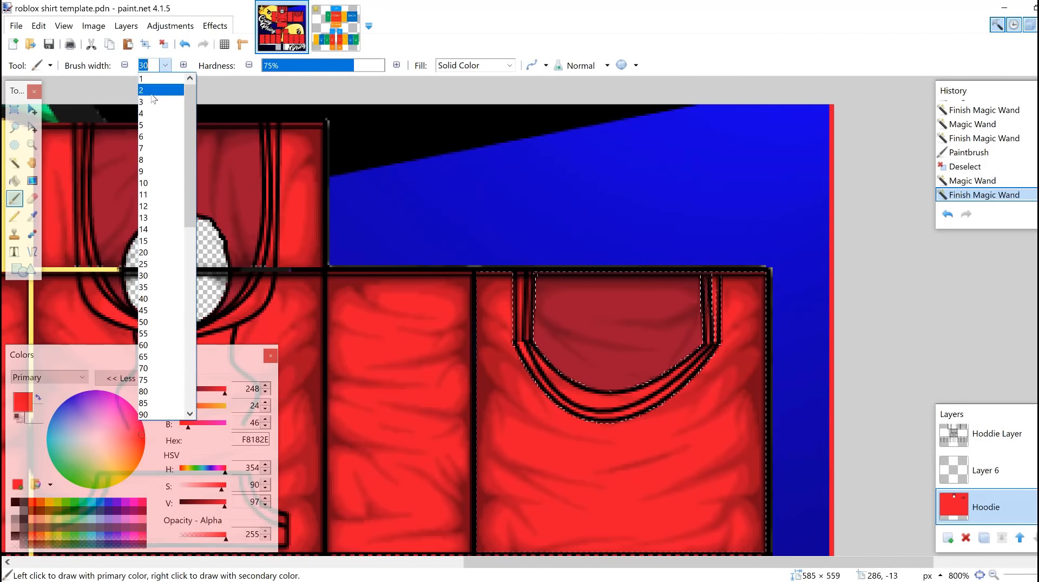
pyautogui.click(151, 183)
pyautogui.click(165, 65)
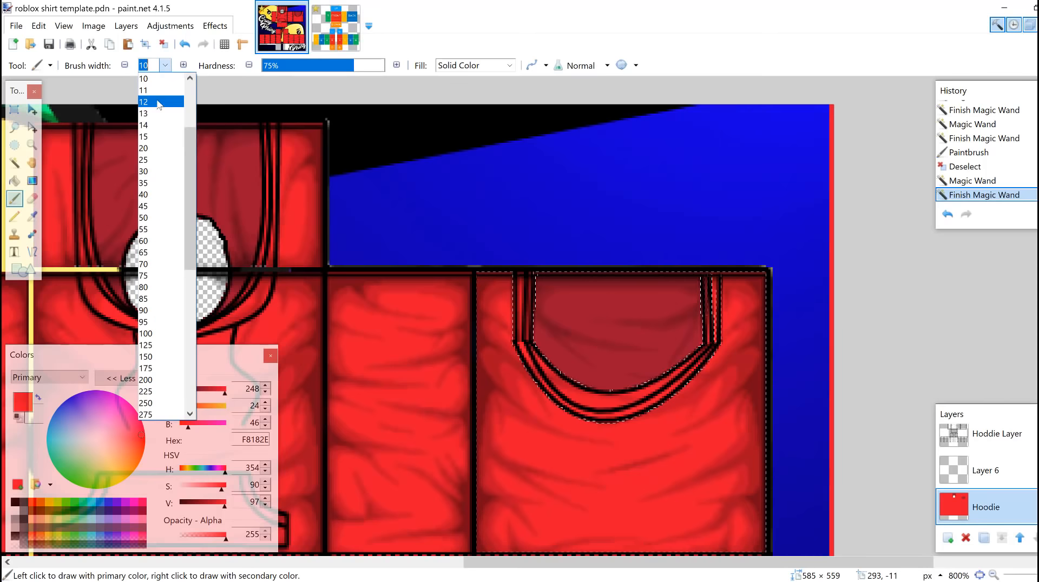
pyautogui.click(153, 90)
pyautogui.click(165, 67)
pyautogui.scroll(10, 165, 80)
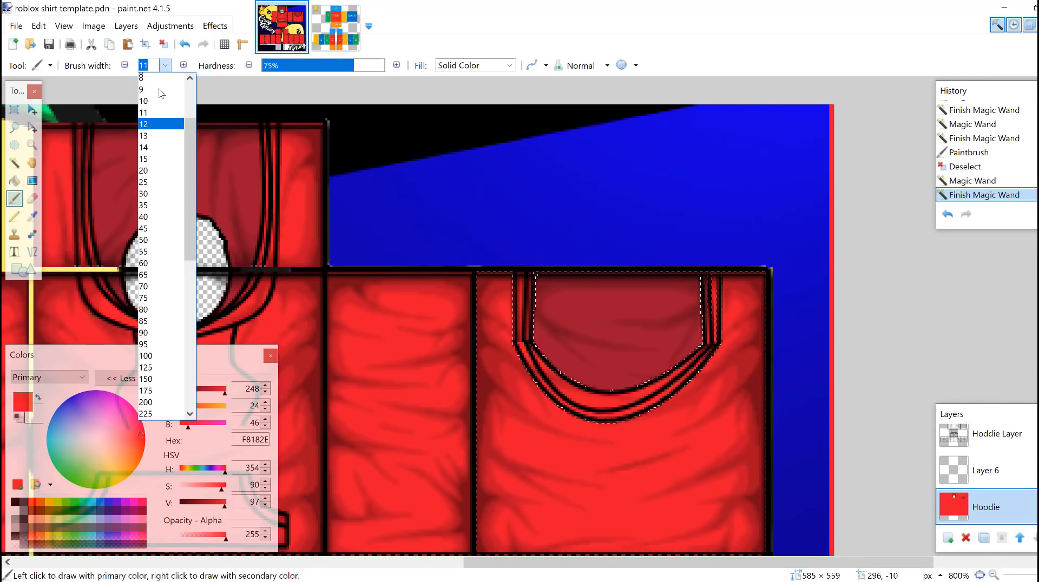
pyautogui.click(152, 107)
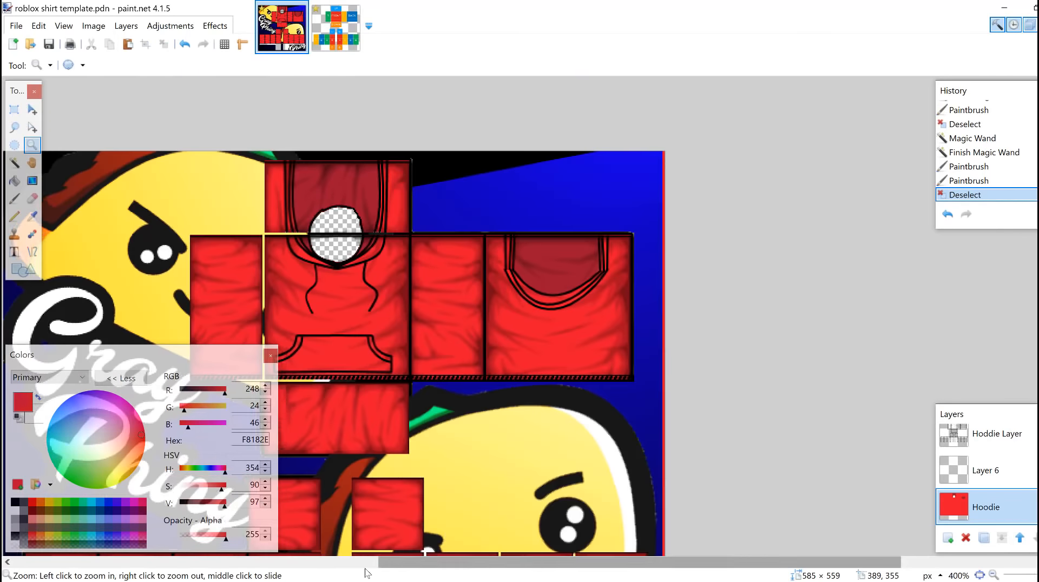
# - Select the front pocket's interior on the Template layer with the Magic Wand and make Hoodie the active layer
pyautogui.click(479, 360)
pyautogui.click(508, 340)
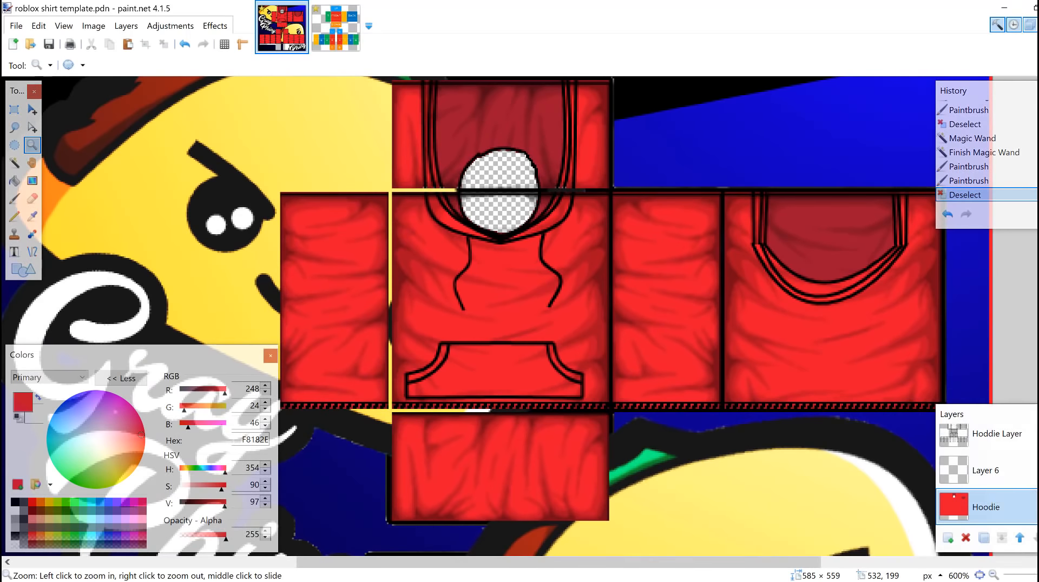
pyautogui.scroll(-3, 984, 496)
pyautogui.click(984, 515)
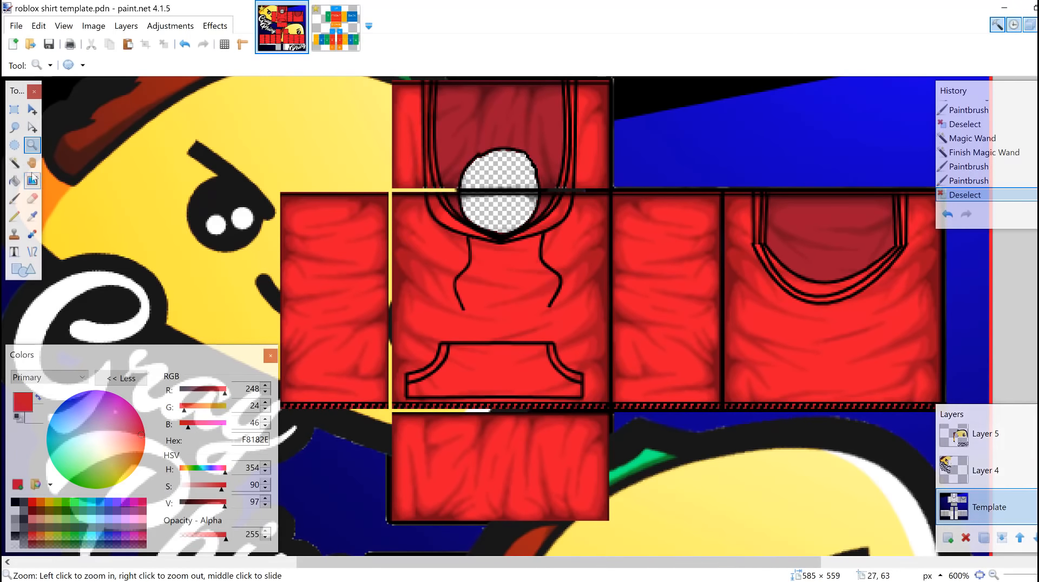
pyautogui.click(14, 163)
pyautogui.click(465, 377)
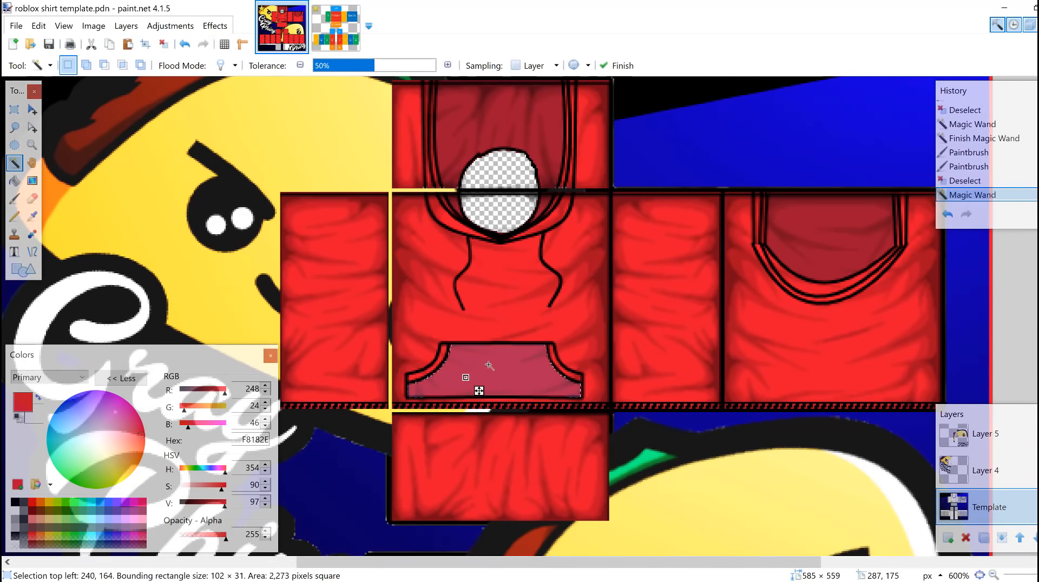
pyautogui.scroll(3, 1017, 481)
pyautogui.click(1001, 504)
# - Paint the selected front pocket red F8182E on the Hoodie layer with a 14 px Paintbrush and clear the selection
pyautogui.click(32, 216)
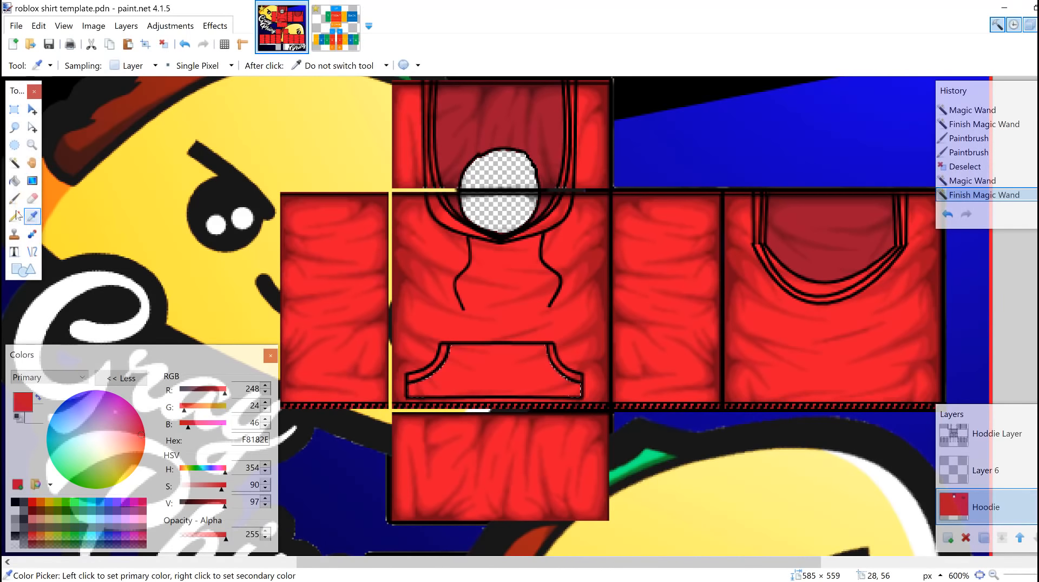
pyautogui.click(15, 199)
pyautogui.click(165, 66)
pyautogui.click(162, 194)
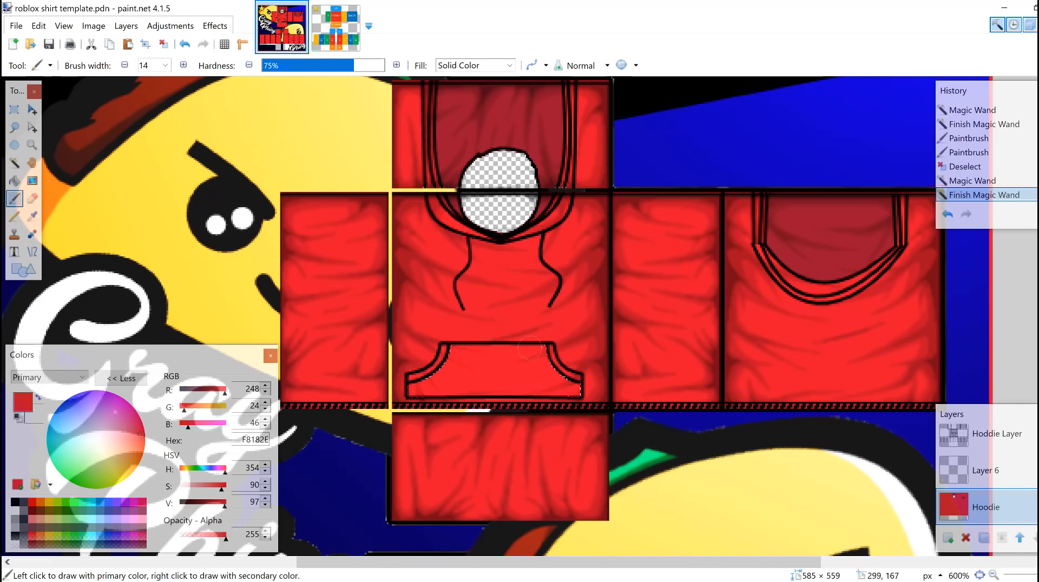
pyautogui.moveTo(530, 348); pyautogui.dragTo(549, 349)
pyautogui.click(14, 109)
pyautogui.click(756, 348)
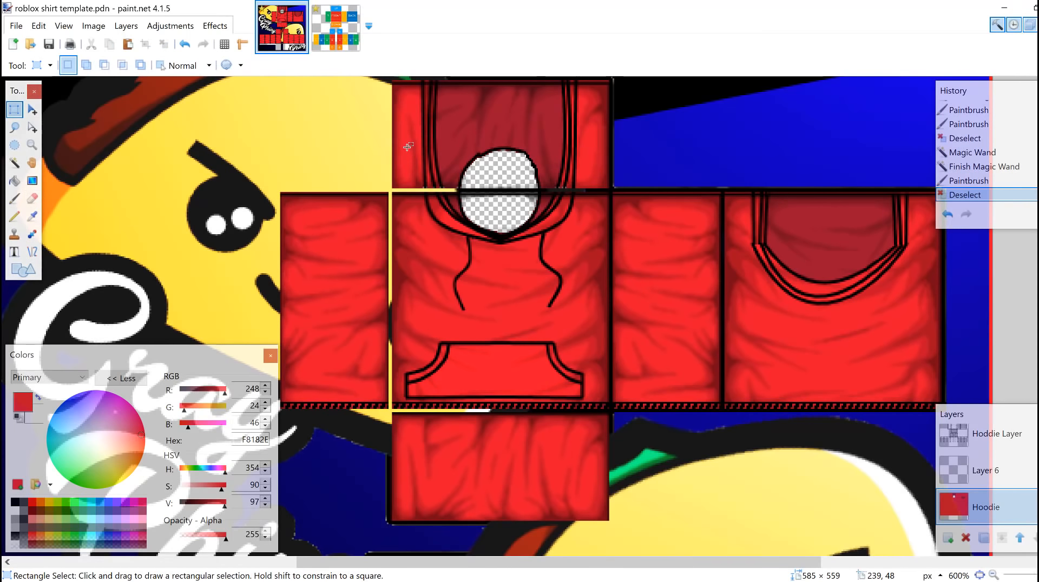
# - Pick dark red 9F182E from the hood interior and select both curved pocket opening strips on the Template layer with the Magic Wand
pyautogui.click(32, 216)
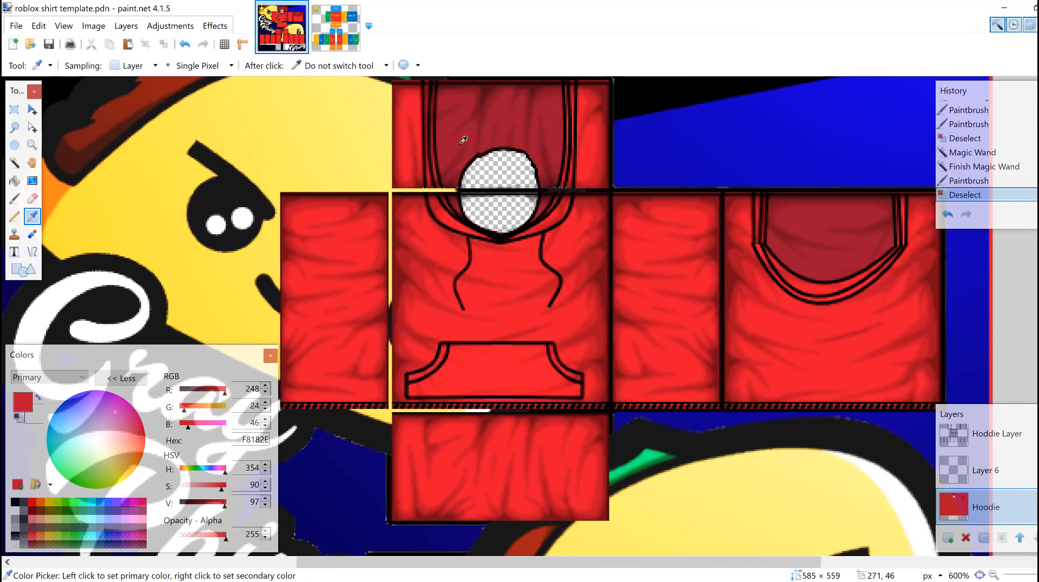
pyautogui.click(453, 146)
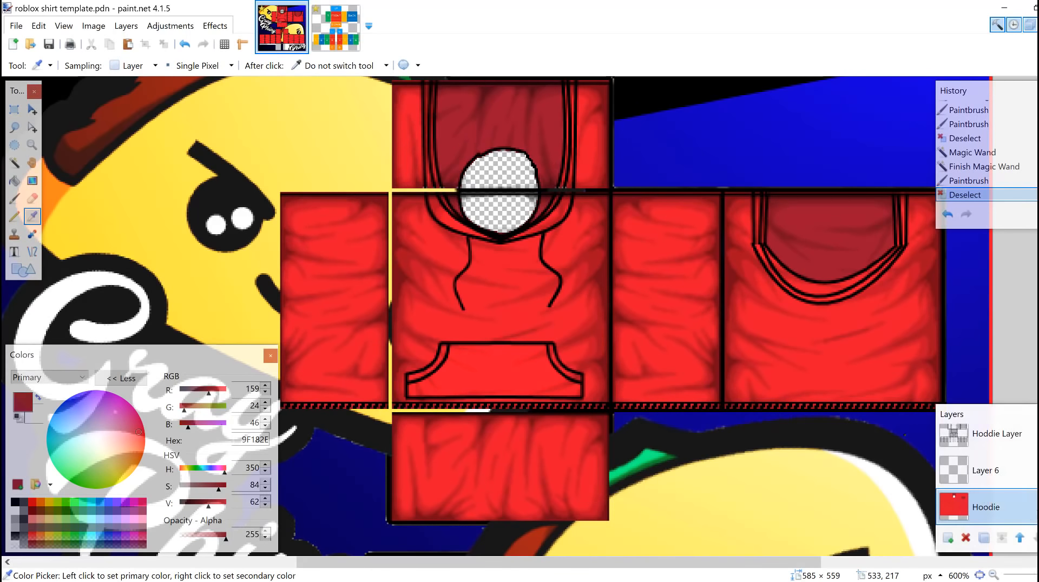
pyautogui.scroll(1, 928, 409)
pyautogui.scroll(-3, 993, 474)
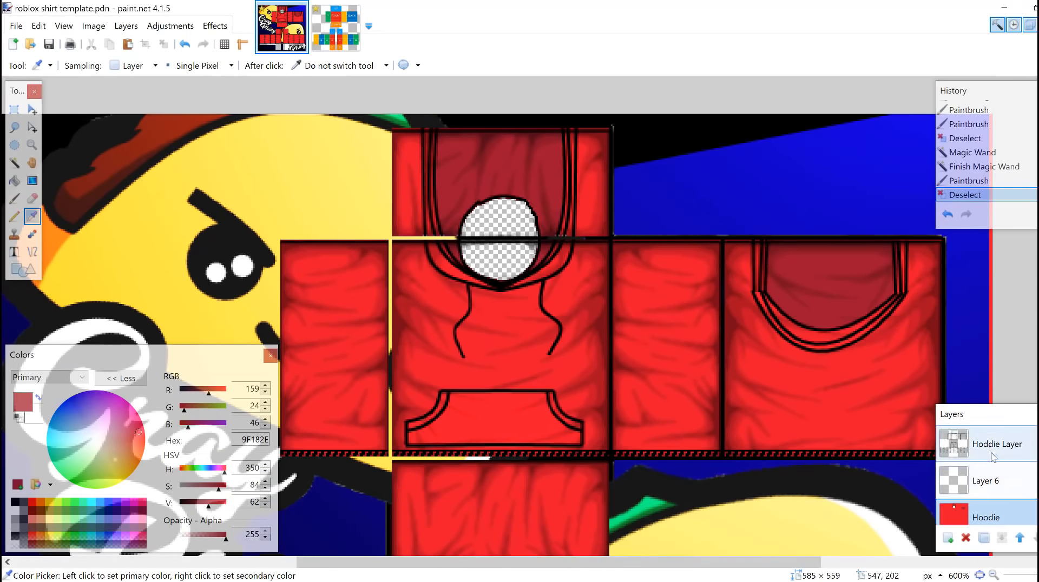
pyautogui.scroll(-1, 430, 315)
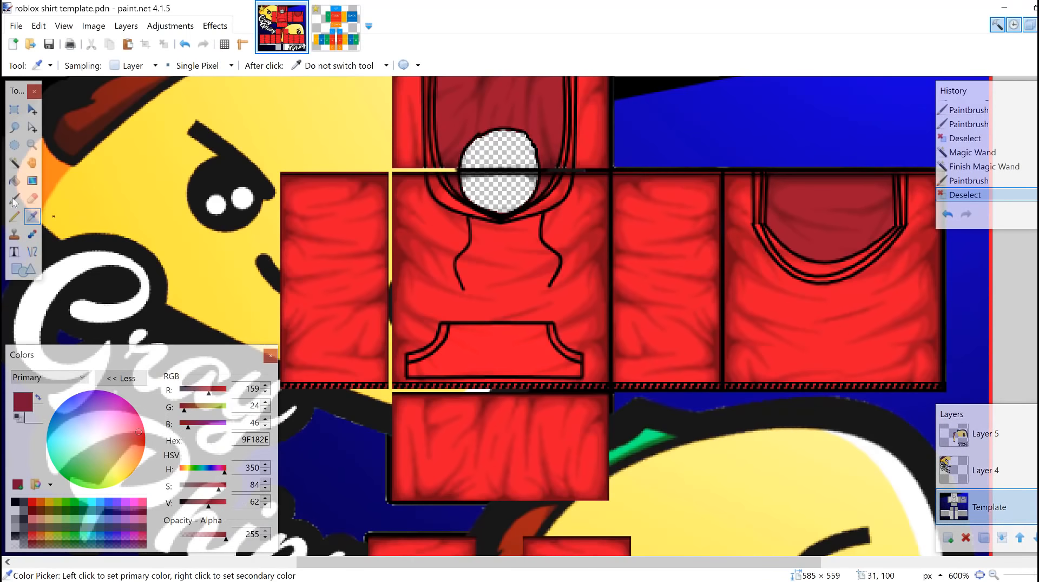
pyautogui.click(14, 162)
pyautogui.click(440, 329)
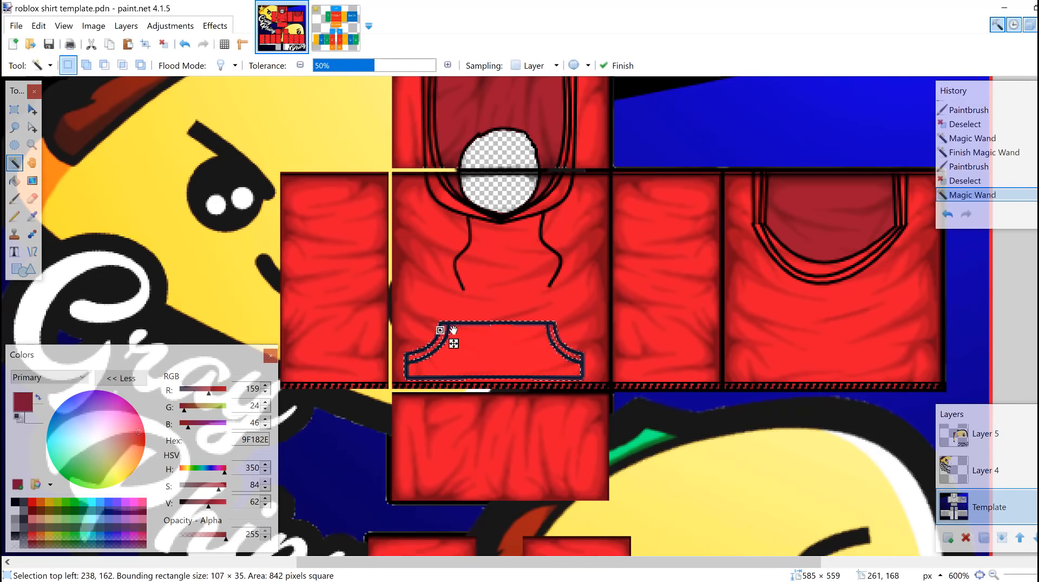
pyautogui.click(430, 349)
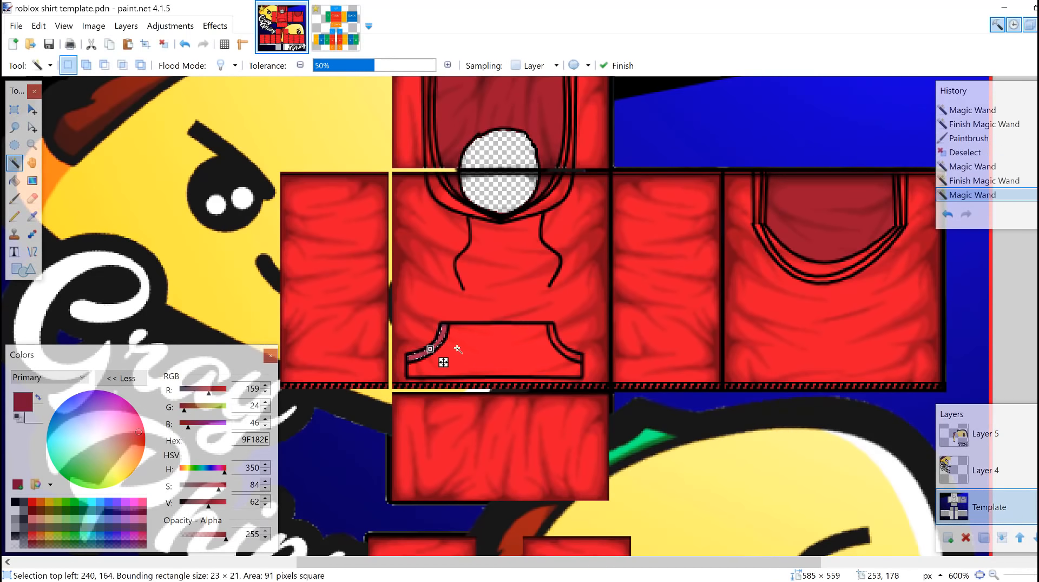
pyautogui.keyDown('ctrl'); pyautogui.click(576, 356); pyautogui.keyUp('ctrl')
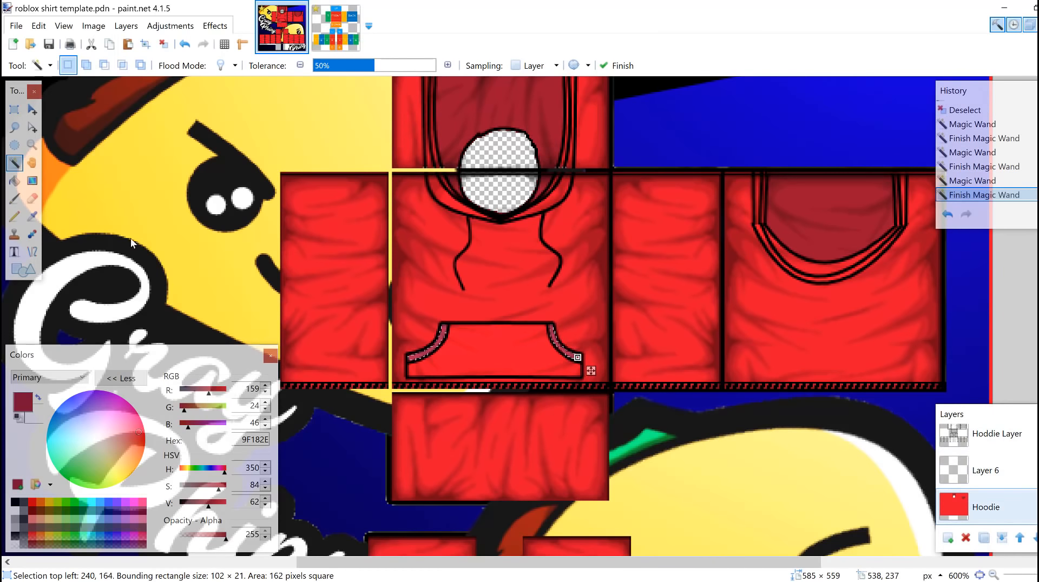
# - Paint both selected pocket opening strips dark red 9F182E on the Hoodie layer with the 14 px Paintbrush
pyautogui.click(14, 198)
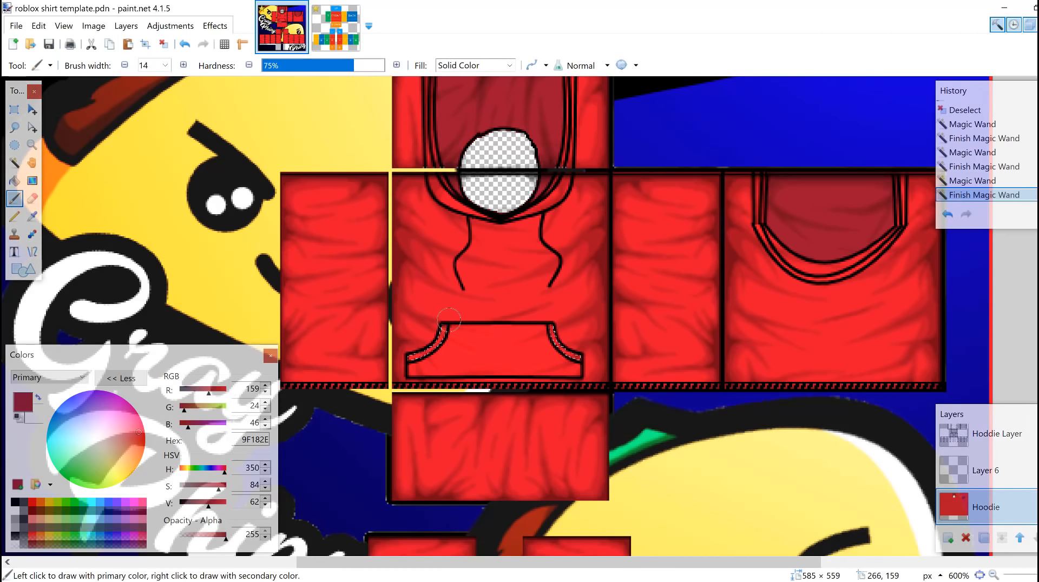
pyautogui.click(394, 373)
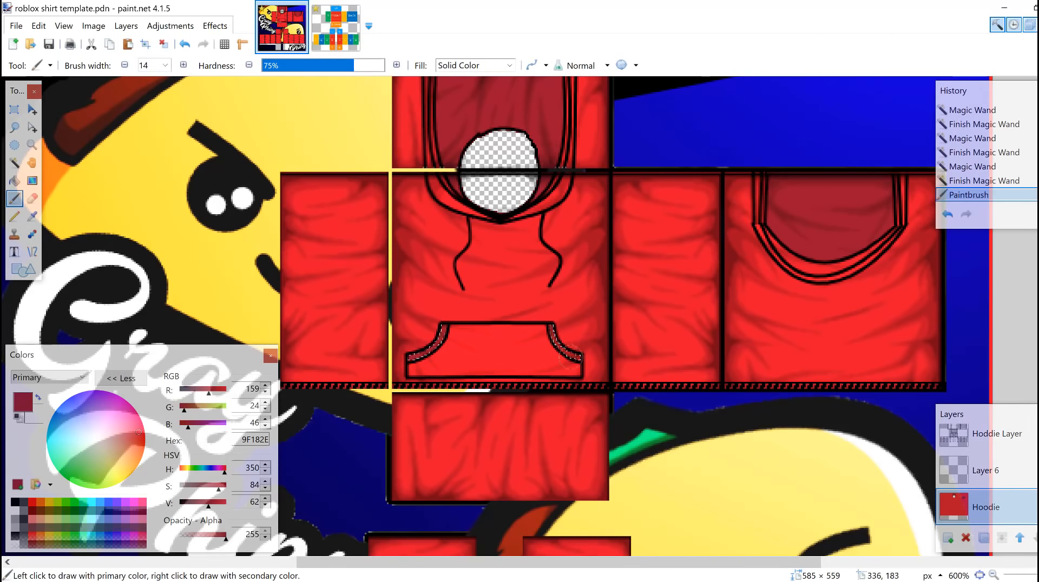
pyautogui.click(571, 358)
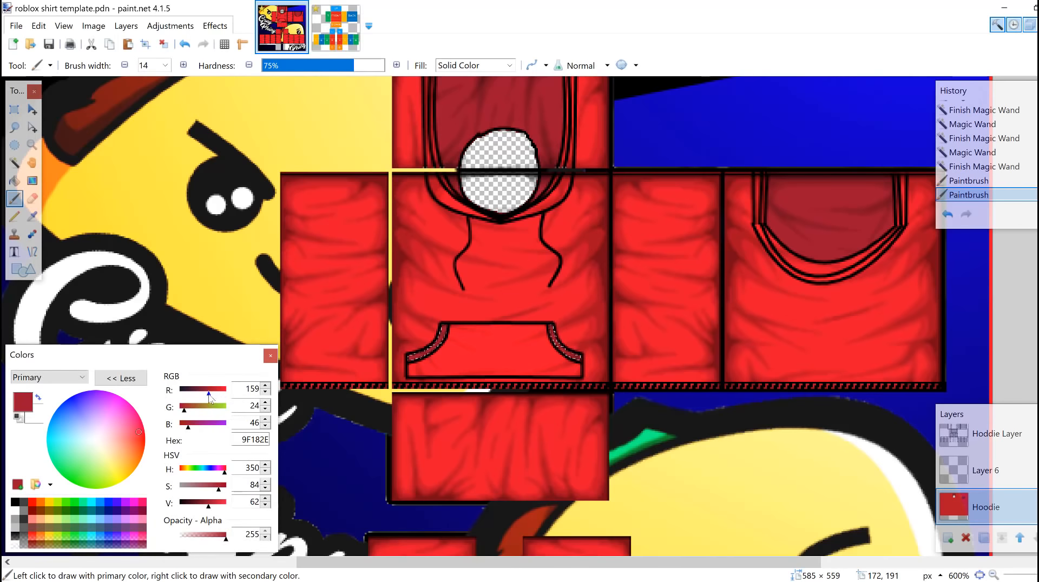
# - Raise the primary color's red value to 242 for F2182E and repaint both selected pocket opening strips
pyautogui.moveTo(215, 396); pyautogui.dragTo(224, 396)
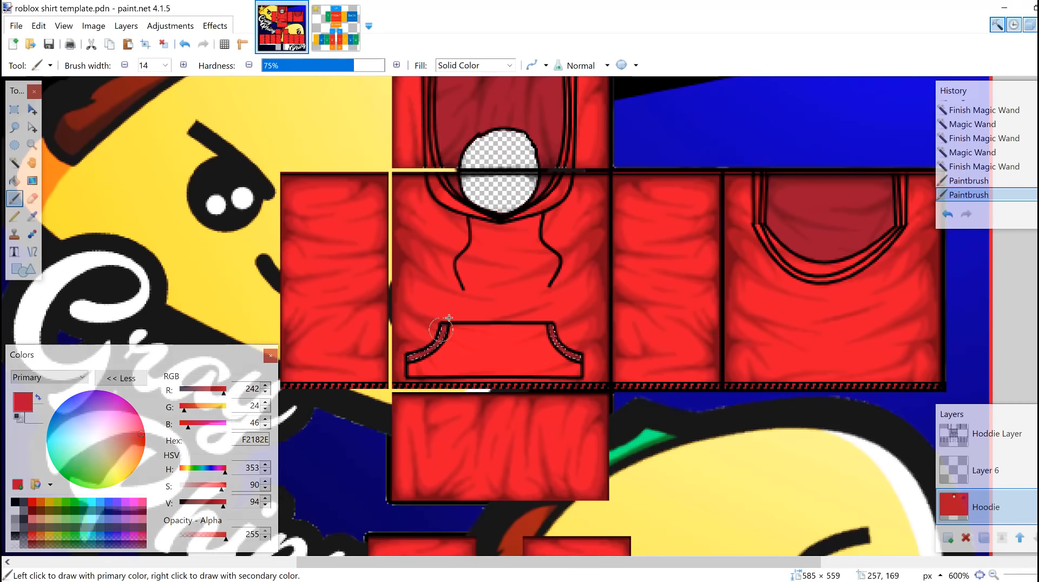
pyautogui.click(553, 338)
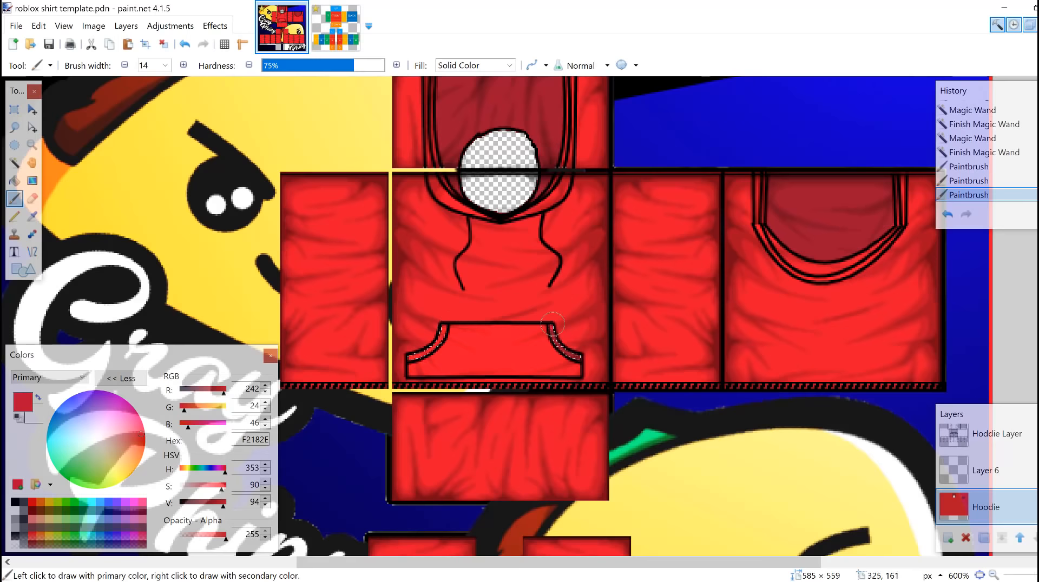
pyautogui.click(590, 358)
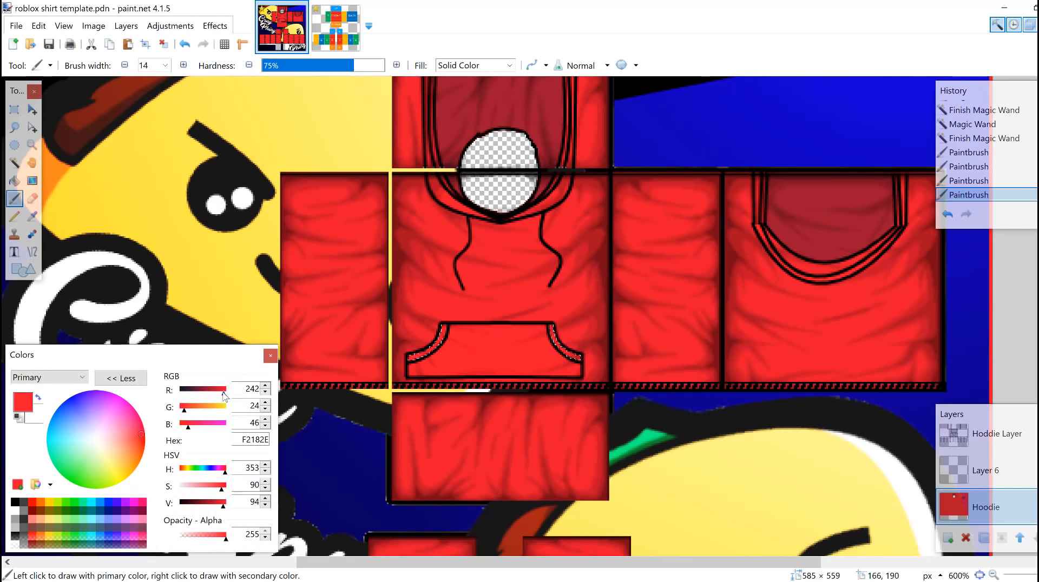
# - Lower the primary color's red value to 218 for DA182E, repaint both pocket opening strips, and clear the selection
pyautogui.moveTo(222, 397); pyautogui.dragTo(219, 398)
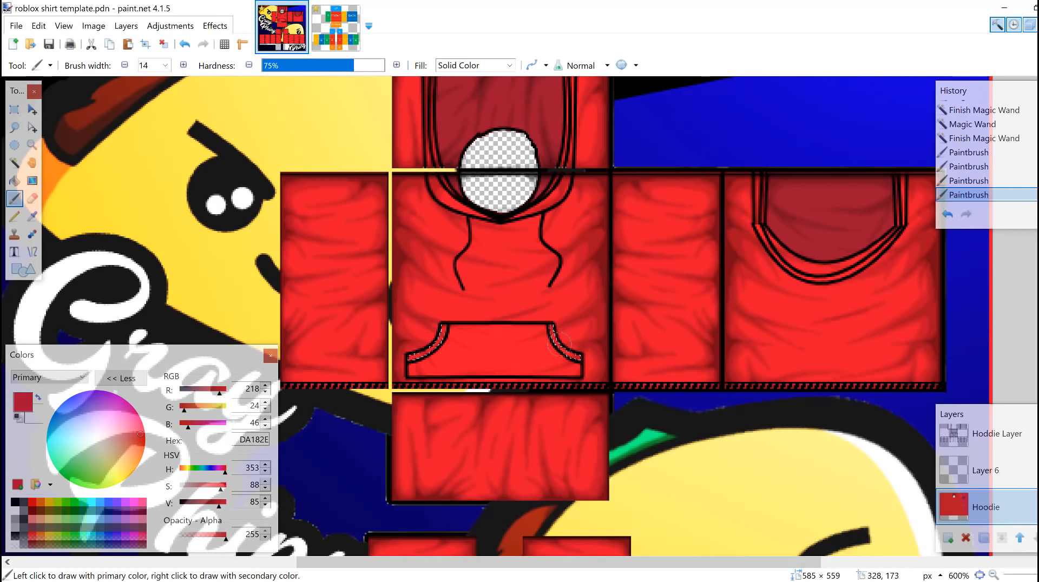
pyautogui.click(14, 109)
pyautogui.click(274, 168)
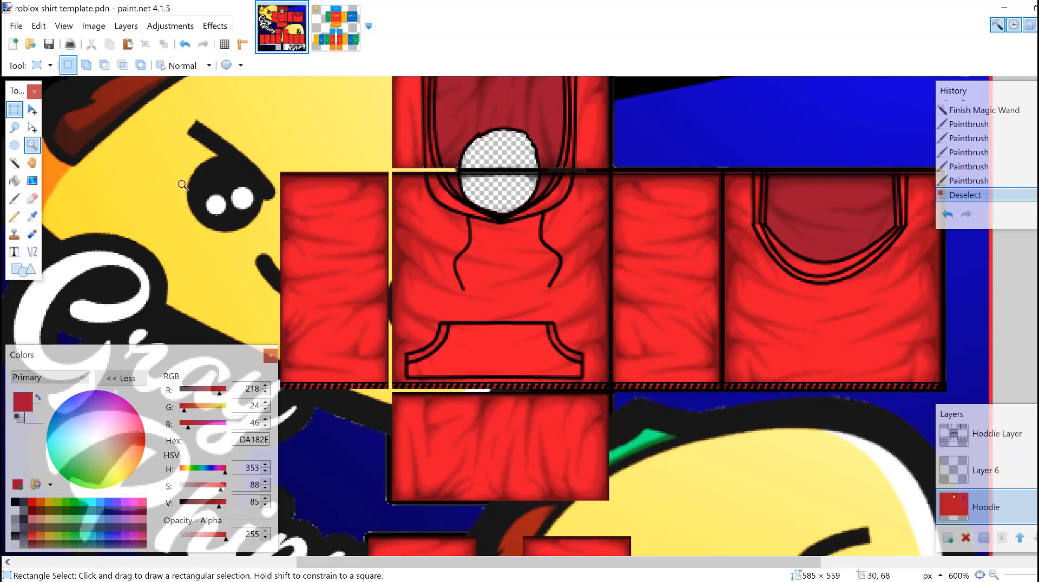
# - Examine the whole clothing template, then check the hoodie's torso and pocket up close
pyautogui.rightClick(574, 283)
pyautogui.rightClick(573, 283)
pyautogui.rightClick(572, 283)
pyautogui.scroll(-1, 570, 278)
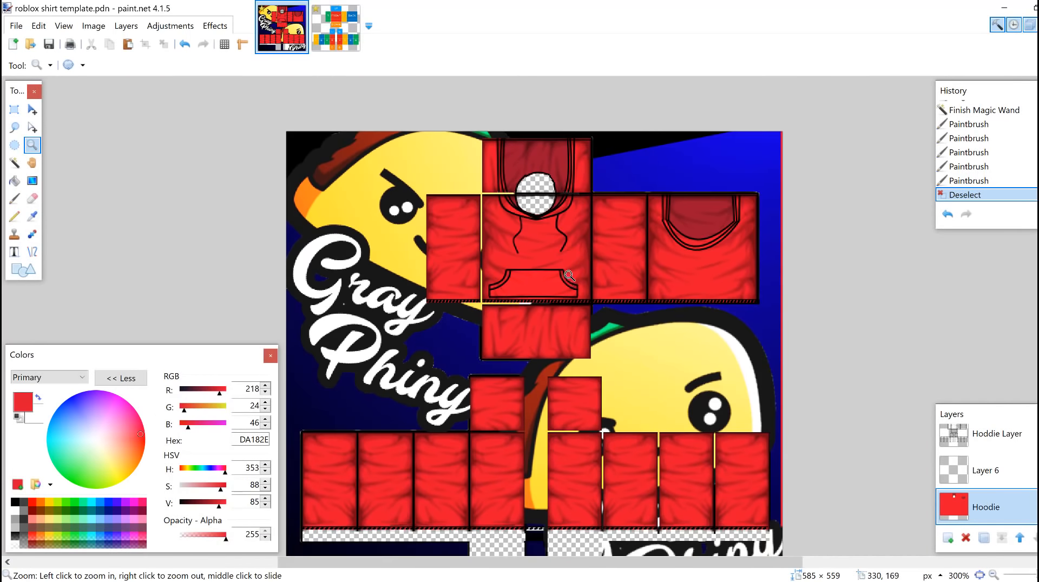
pyautogui.scroll(-2, 569, 275)
pyautogui.scroll(4, 579, 278)
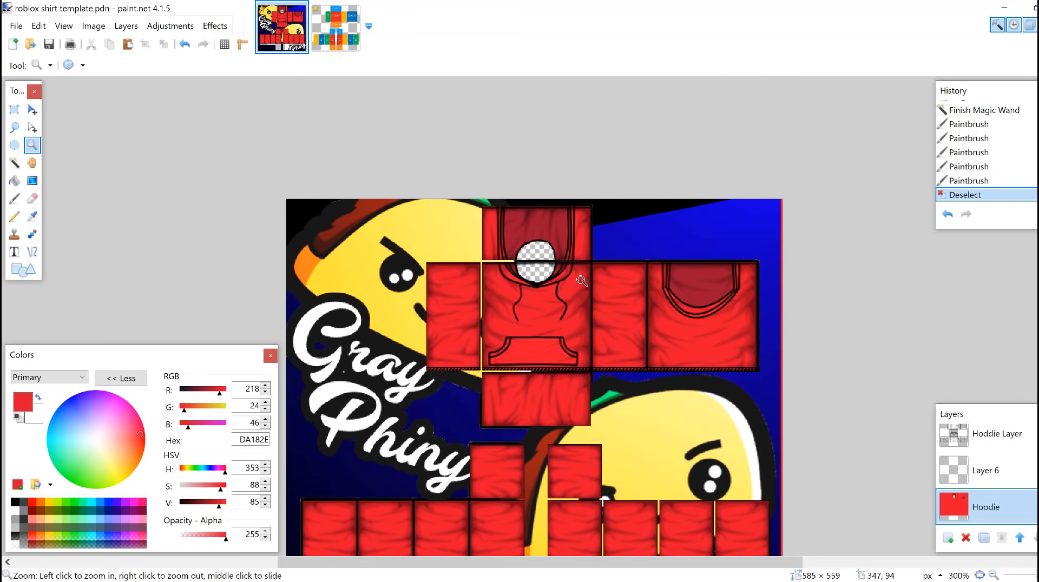
pyautogui.click(581, 280)
pyautogui.click(580, 280)
pyautogui.click(580, 280)
pyautogui.scroll(1, 602, 299)
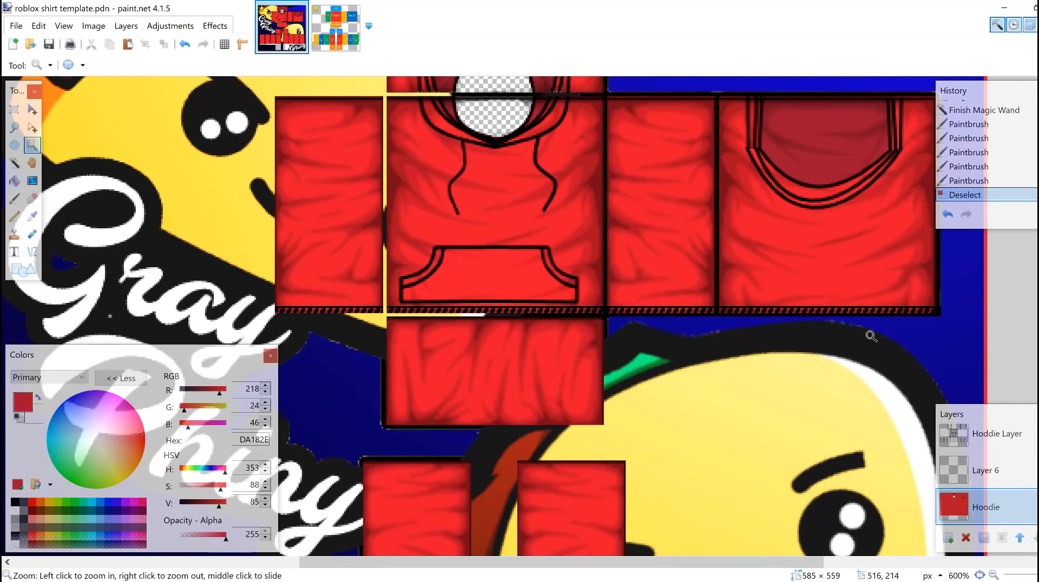
# - Erase the stitched trim along the torso's bottom edge on the Template layer using a wide rectangular selection
pyautogui.click(986, 440)
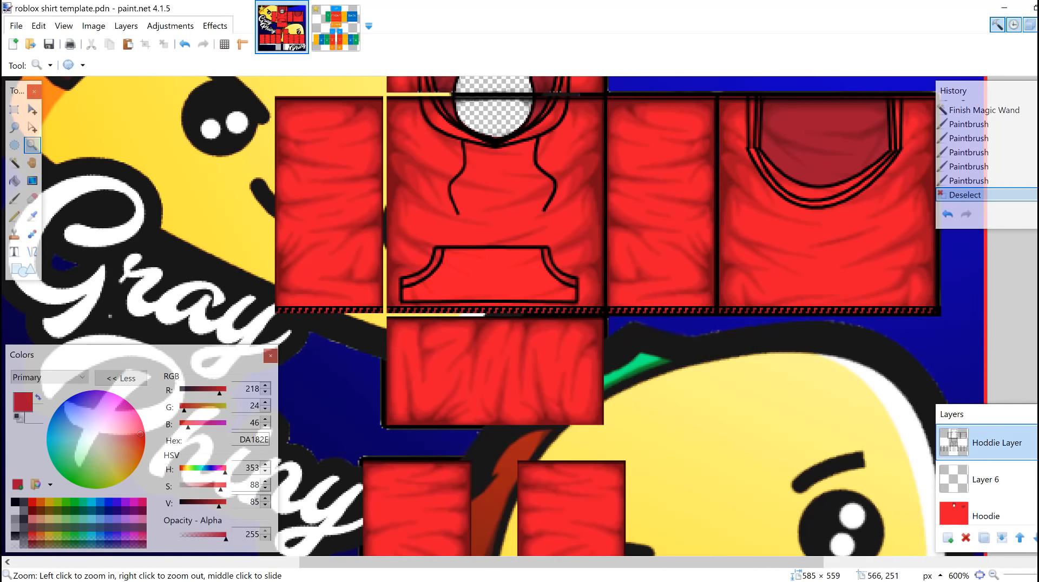
pyautogui.click(1037, 442)
pyautogui.click(1037, 443)
pyautogui.scroll(3, 975, 471)
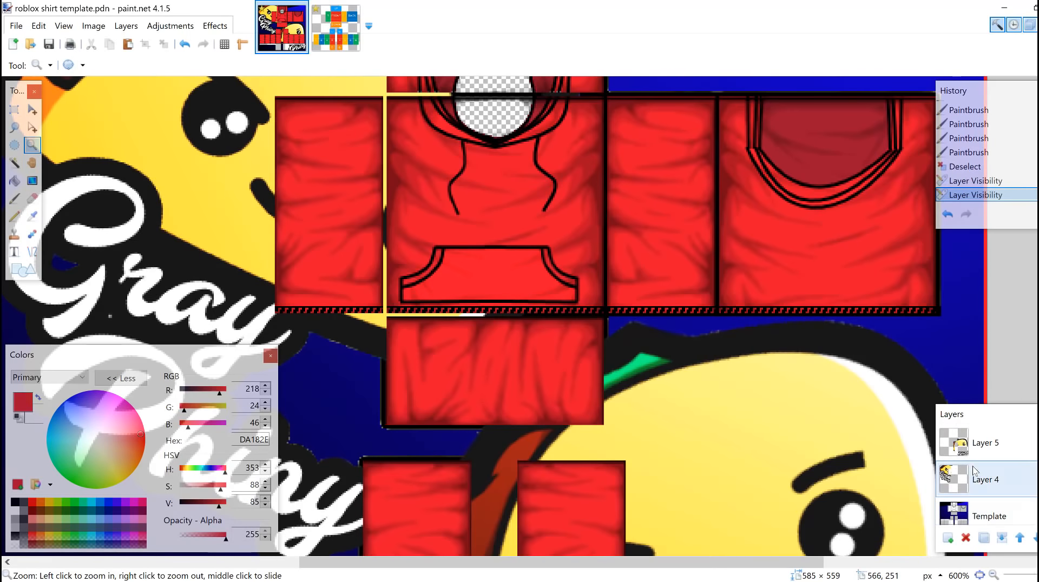
pyautogui.click(14, 110)
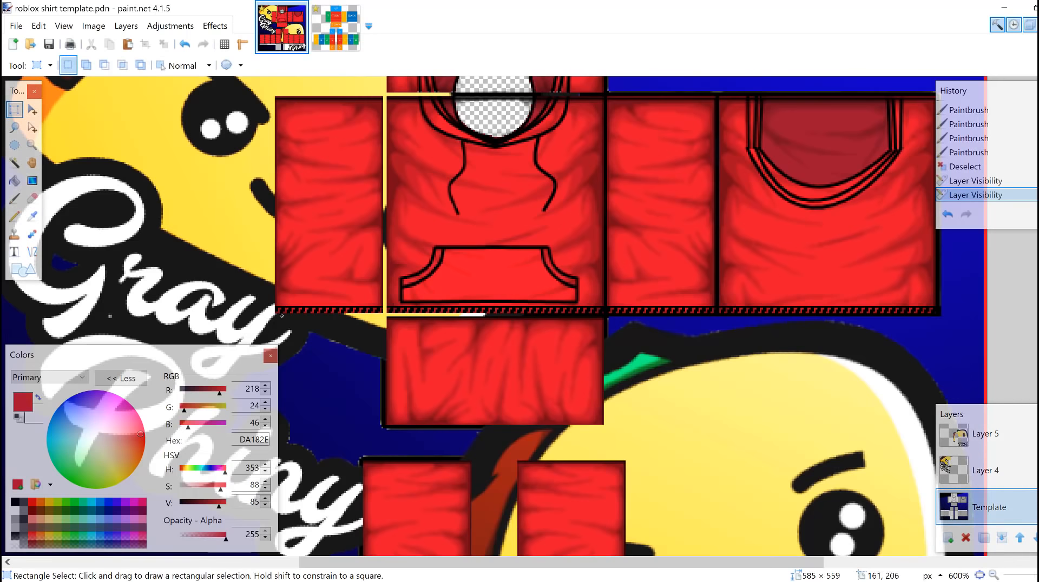
pyautogui.moveTo(281, 315); pyautogui.dragTo(972, 306)
pyautogui.press('Delete')
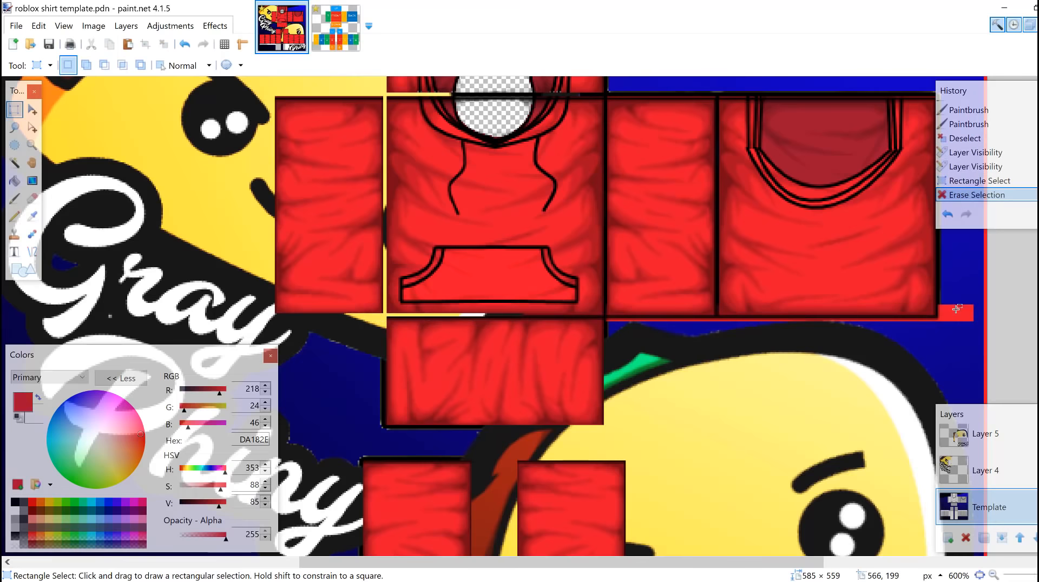
# - Erase the stitched trim along the bottom of all sleeve panels on the Template layer, covering a strip of about 580 × 13 px
pyautogui.scroll(-5, 803, 352)
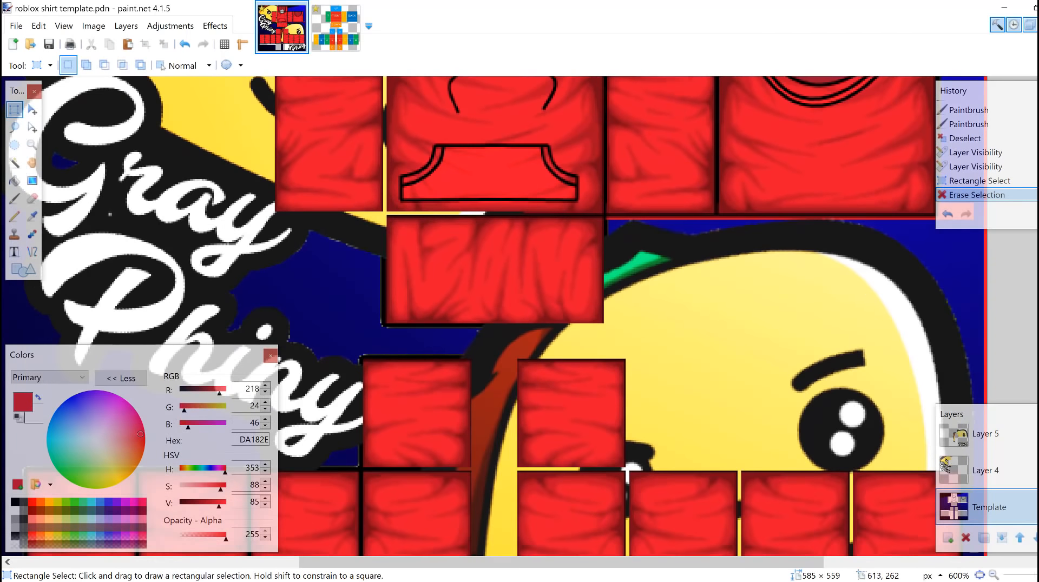
pyautogui.scroll(-7, 737, 342)
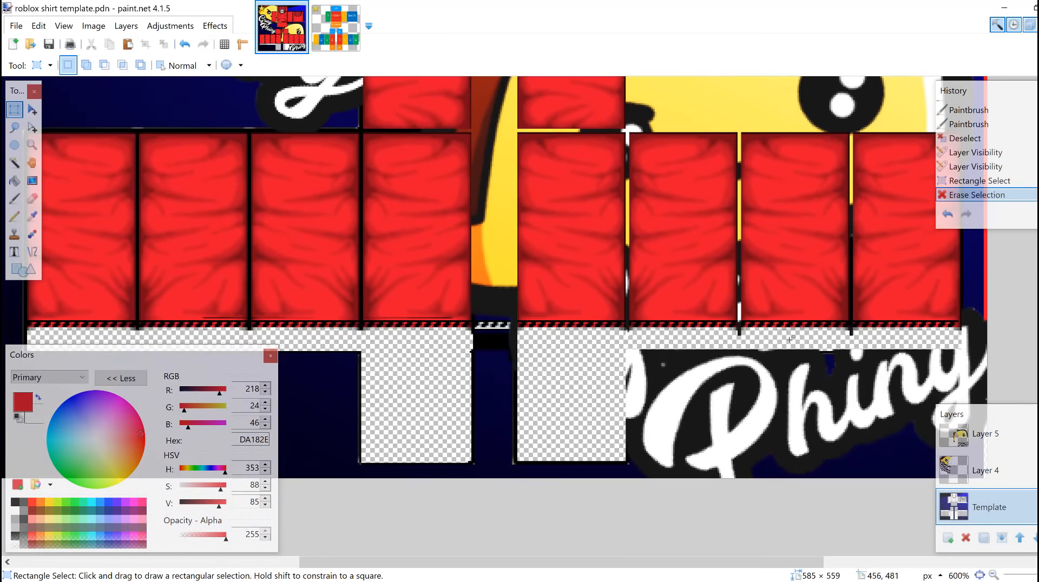
pyautogui.moveTo(960, 331); pyautogui.dragTo(26, 321)
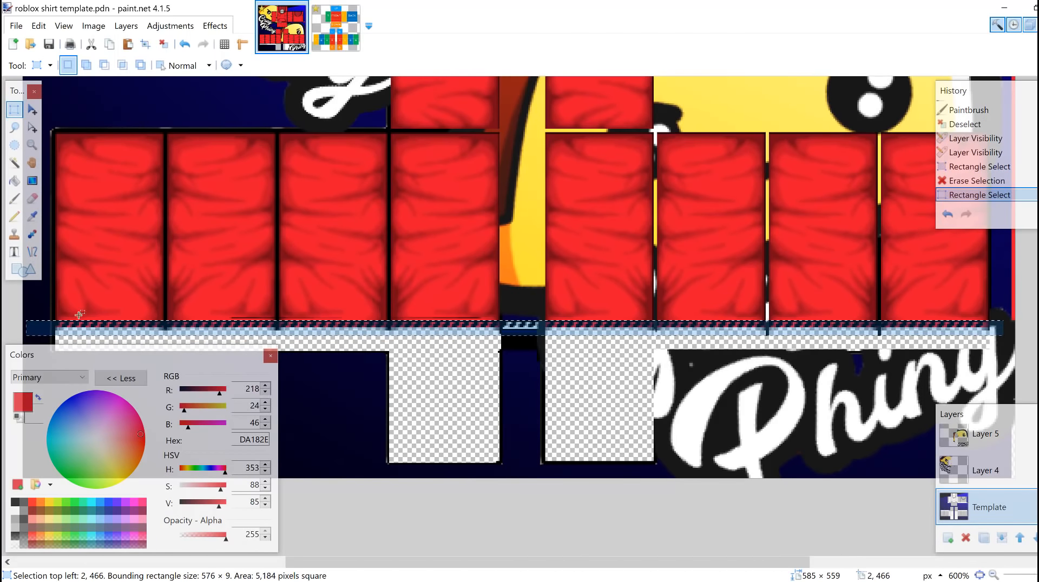
pyautogui.press('Delete')
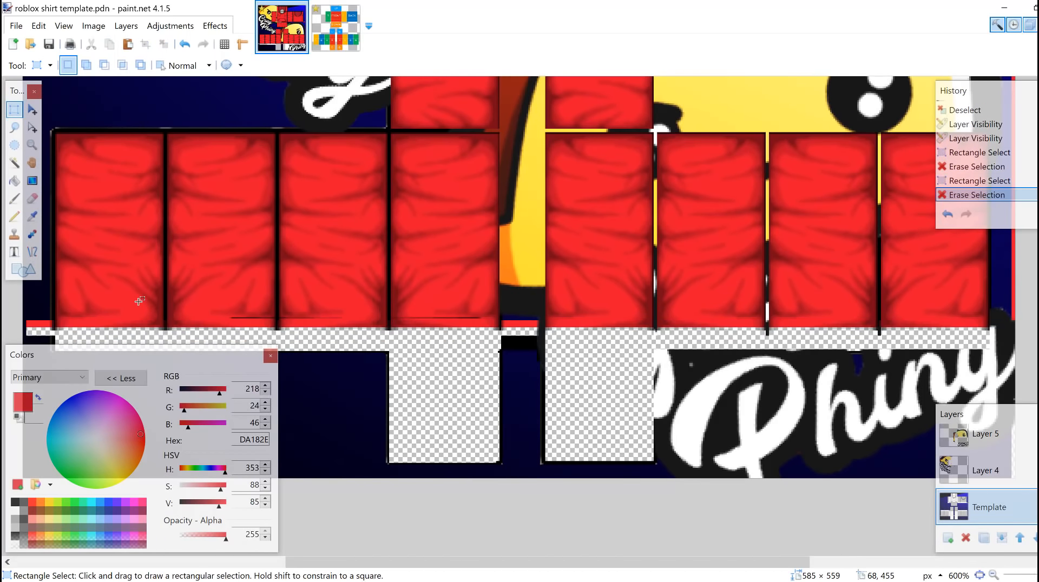
pyautogui.moveTo(1005, 334); pyautogui.dragTo(3, 311)
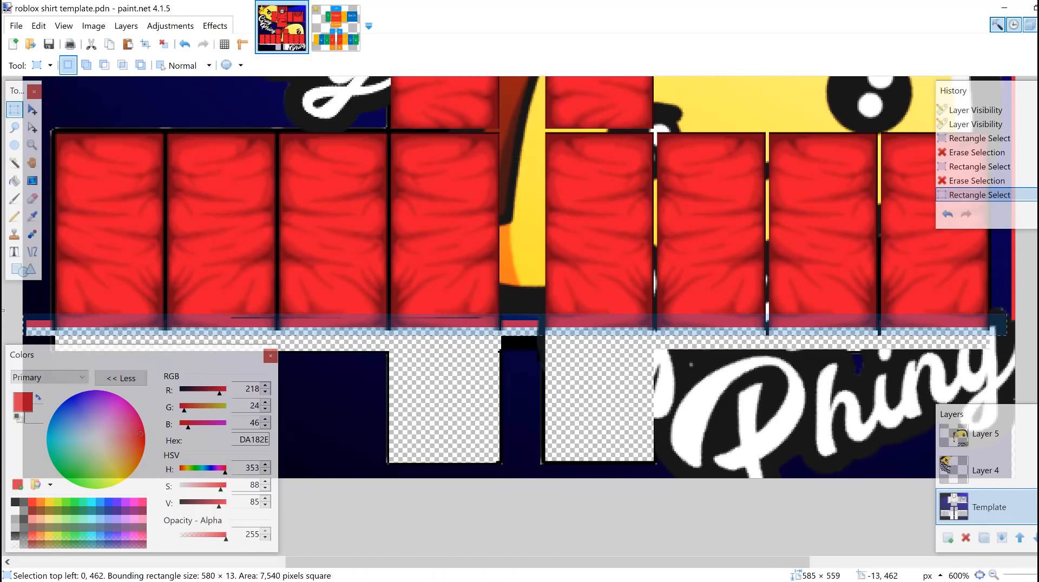
pyautogui.press('Delete')
# - Add white FFFFFF stripes near the bottom edges of the torso and sleeve panels on Layer 6
pyautogui.scroll(10, 436, 332)
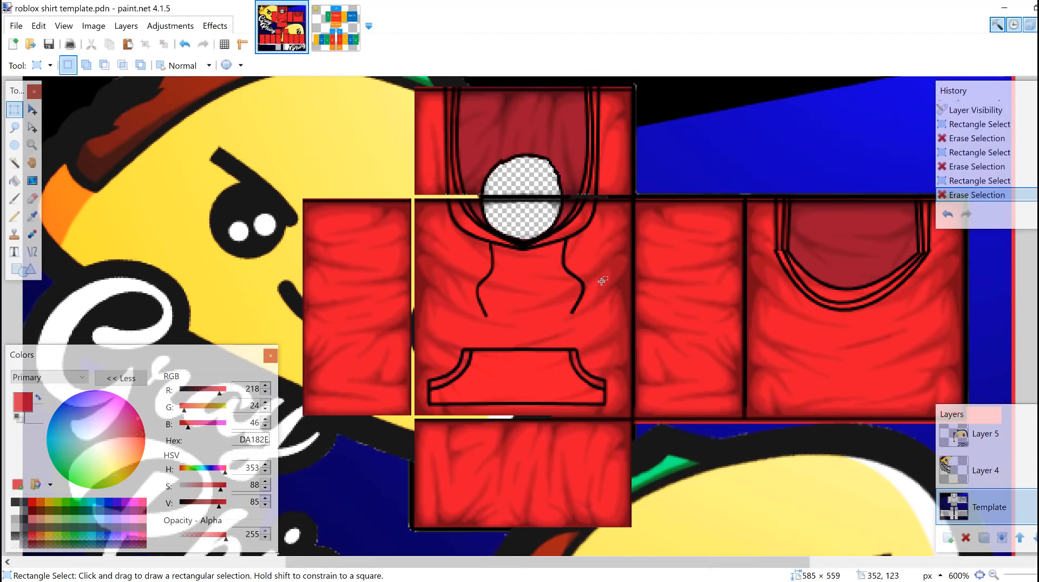
pyautogui.scroll(-3, 985, 476)
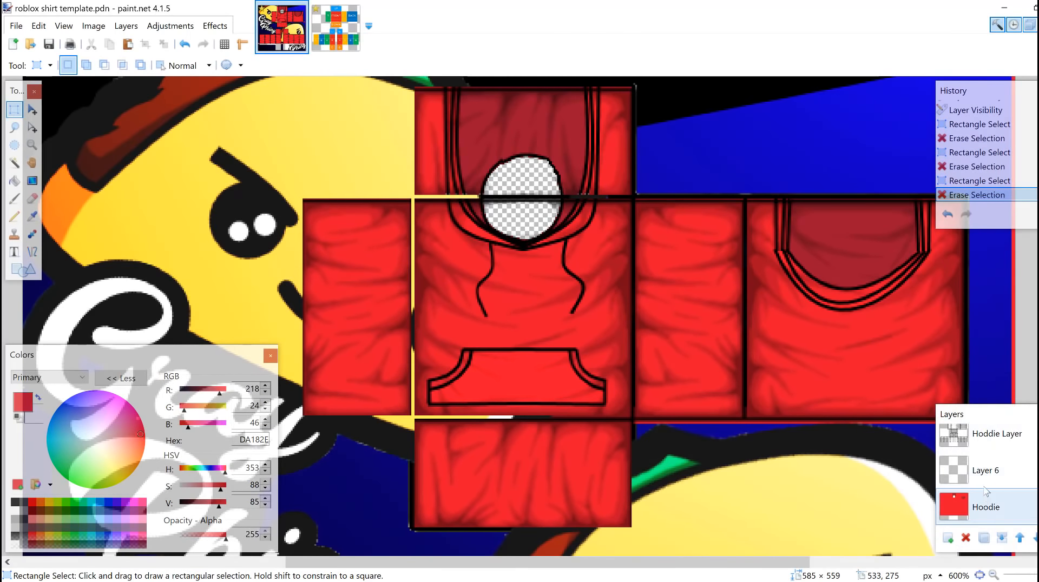
pyautogui.click(985, 471)
pyautogui.scroll(-1, 337, 362)
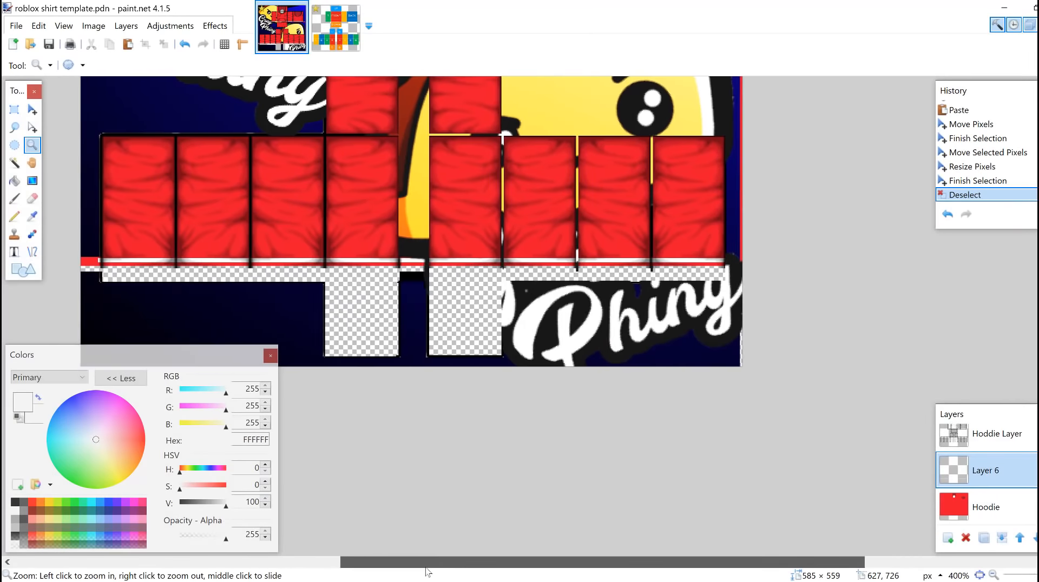
pyautogui.scroll(11, 549, 332)
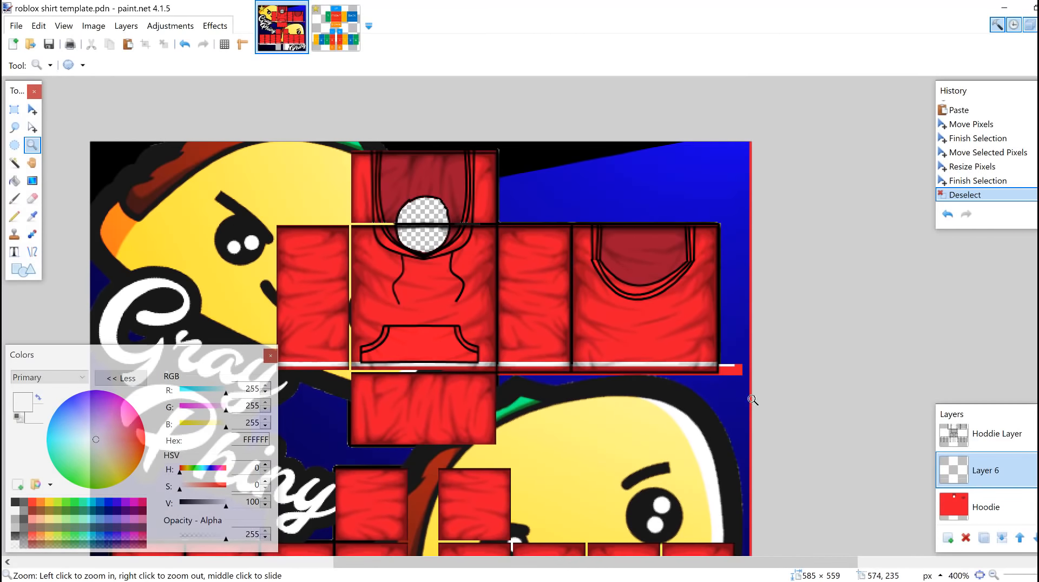
# - Add white Calibri 20 text PHINYARMY on a new layer, resize and place it across the back hood, and clear the selection
pyautogui.click(948, 538)
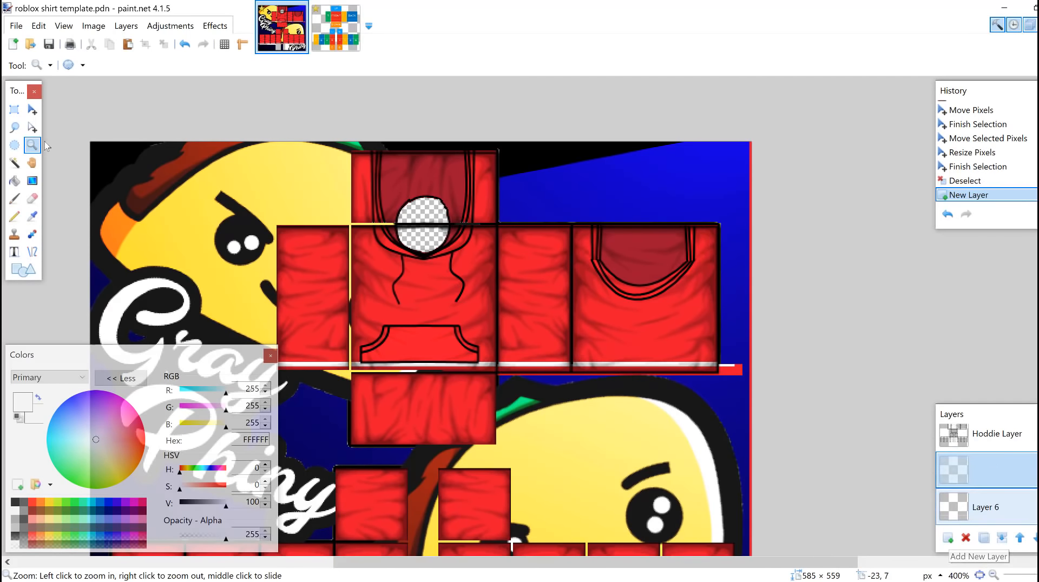
pyautogui.click(694, 259)
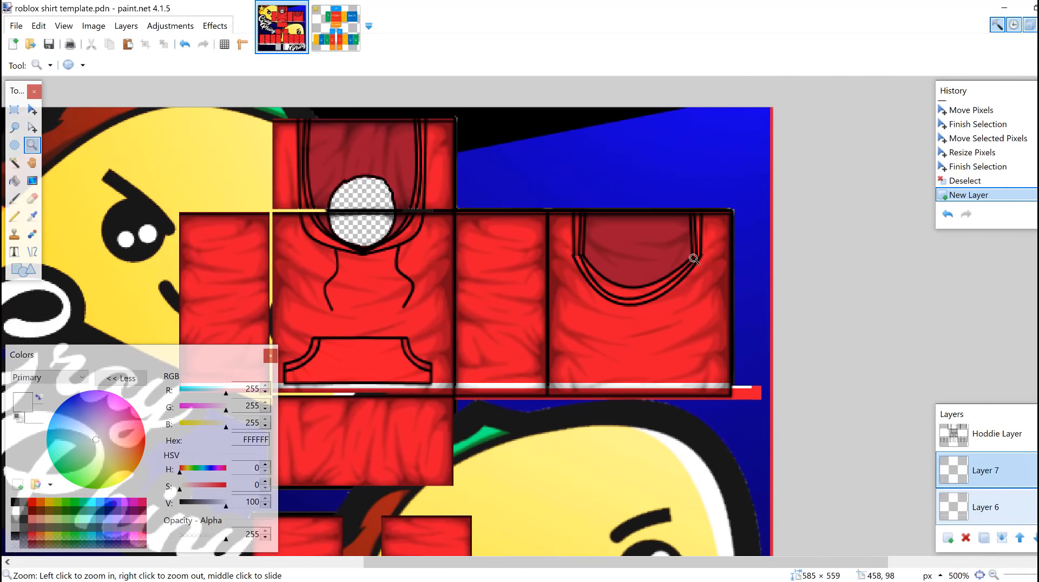
pyautogui.click(14, 252)
pyautogui.click(563, 316)
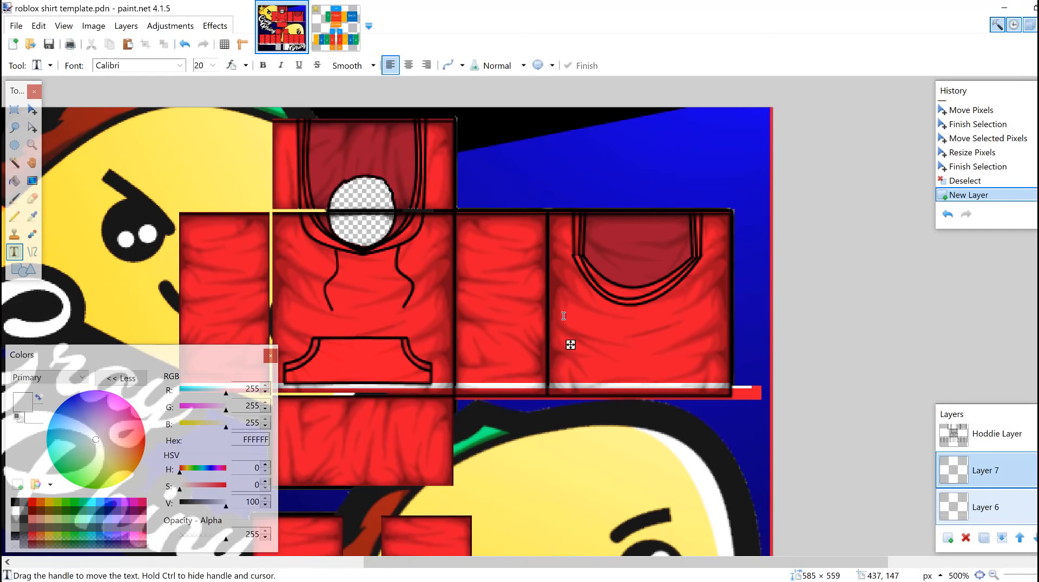
pyautogui.write('PHINY')
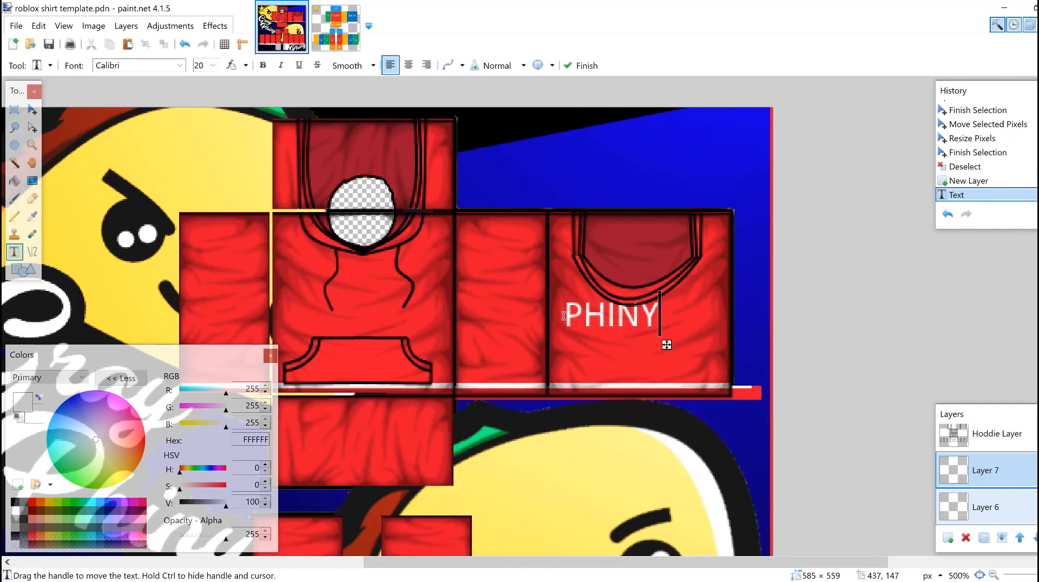
pyautogui.write('ARMY')
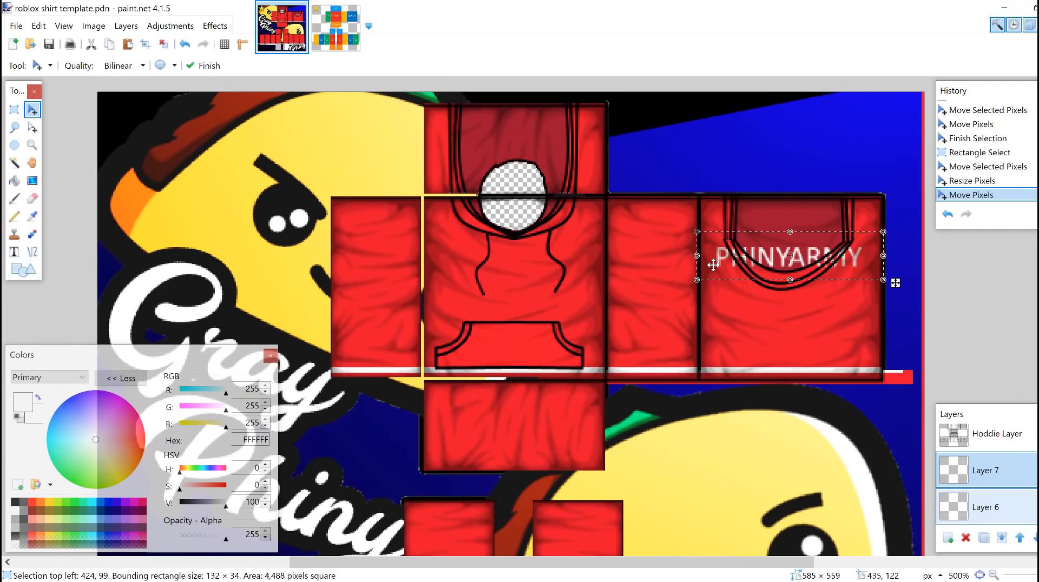
pyautogui.hotkey('ctrl', 'd')
# - Erase the parts of the PHINYARMY text that overlap the back hood on Layer 7 with the 14 px Eraser
pyautogui.scroll(-3, 994, 475)
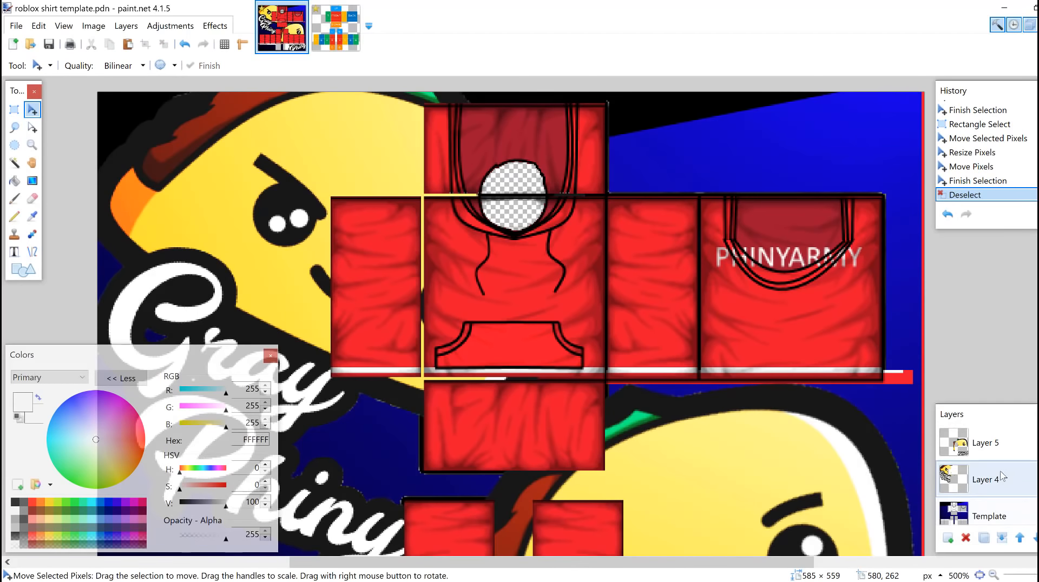
pyautogui.scroll(3, 994, 475)
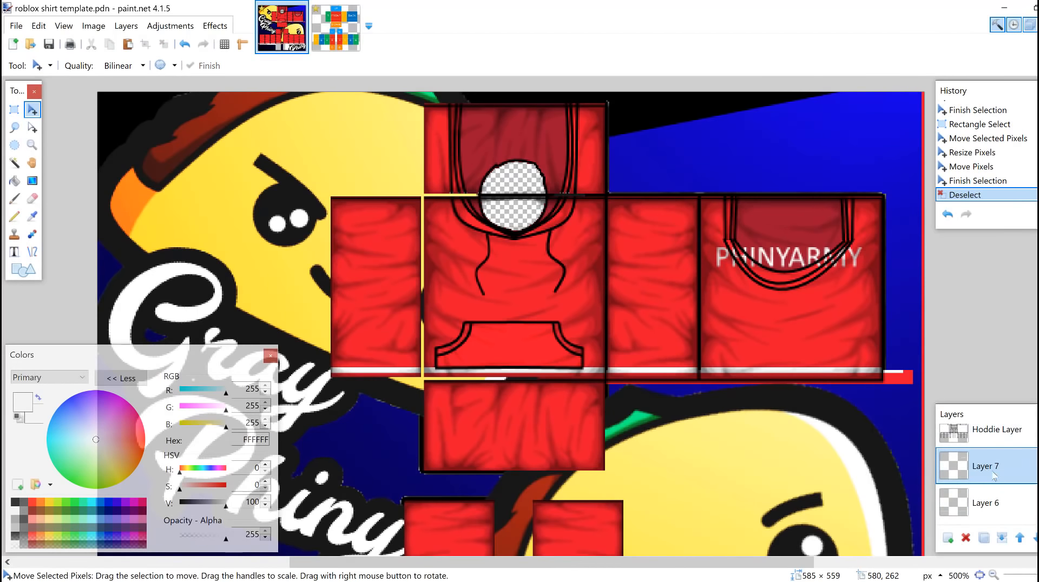
pyautogui.click(31, 145)
pyautogui.click(811, 260)
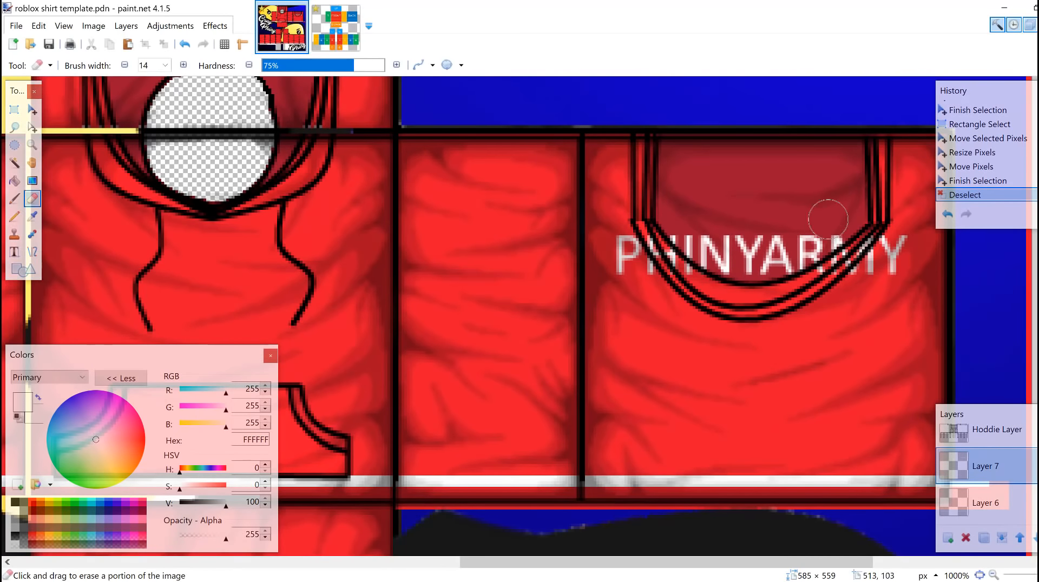
pyautogui.moveTo(828, 220)
pyautogui.mouseDown()
pyautogui.moveTo(814, 255)
pyautogui.moveTo(837, 232)
pyautogui.moveTo(859, 231)
pyautogui.mouseUp()
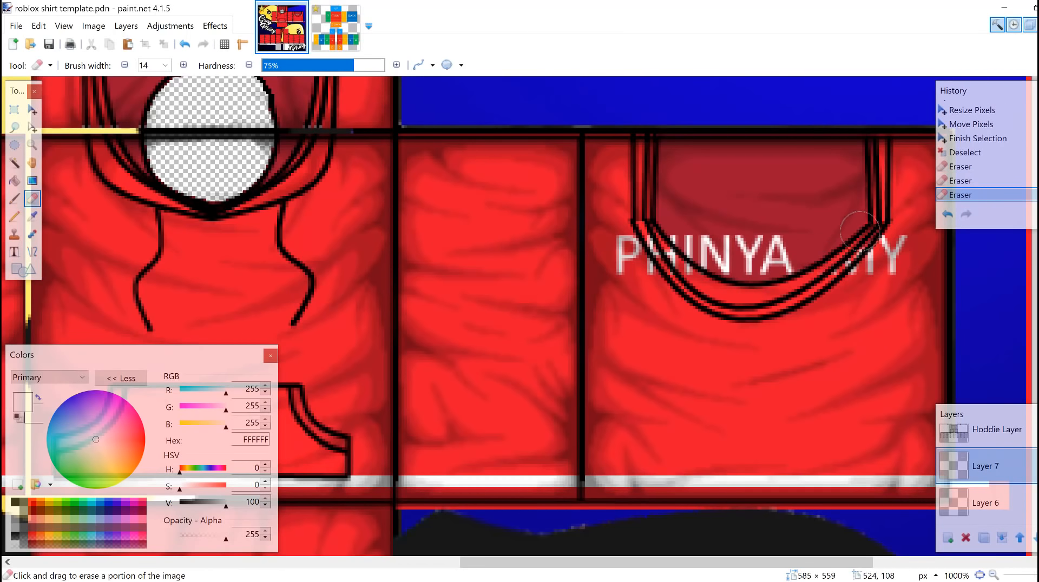
pyautogui.click(860, 230)
pyautogui.moveTo(828, 253); pyautogui.dragTo(812, 252)
pyautogui.moveTo(812, 252)
pyautogui.mouseDown()
pyautogui.moveTo(775, 271)
pyautogui.moveTo(786, 236)
pyautogui.moveTo(760, 280)
pyautogui.moveTo(730, 280)
pyautogui.moveTo(701, 263)
pyautogui.moveTo(690, 230)
pyautogui.moveTo(666, 227)
pyautogui.moveTo(698, 268)
pyautogui.mouseUp()
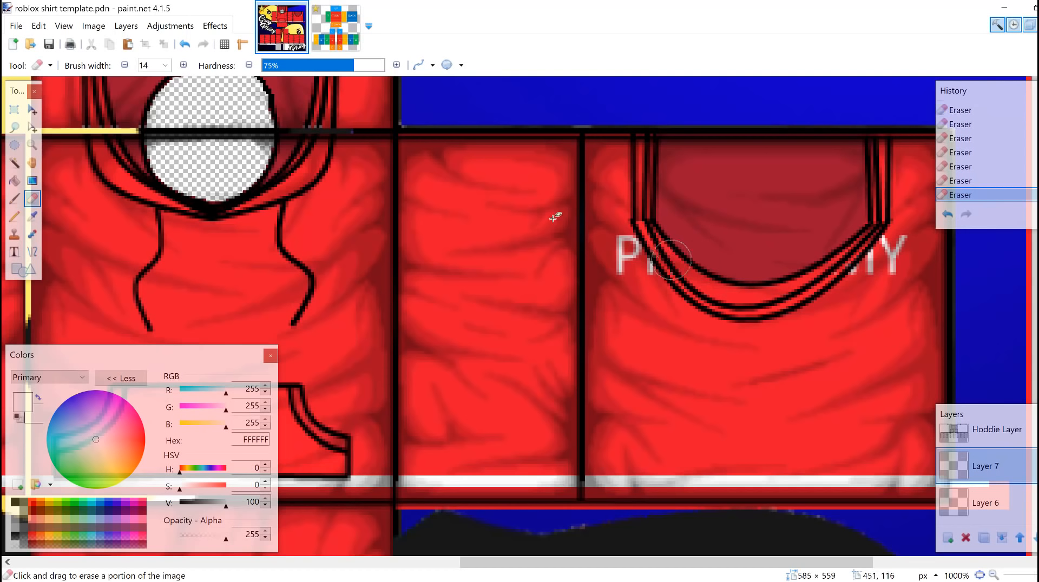
# - Place a small white skull graphic on the front chest beside the drawstring on Layer 7 and clear the selection
pyautogui.press('z')
pyautogui.rightClick(511, 221)
pyautogui.rightClick(511, 220)
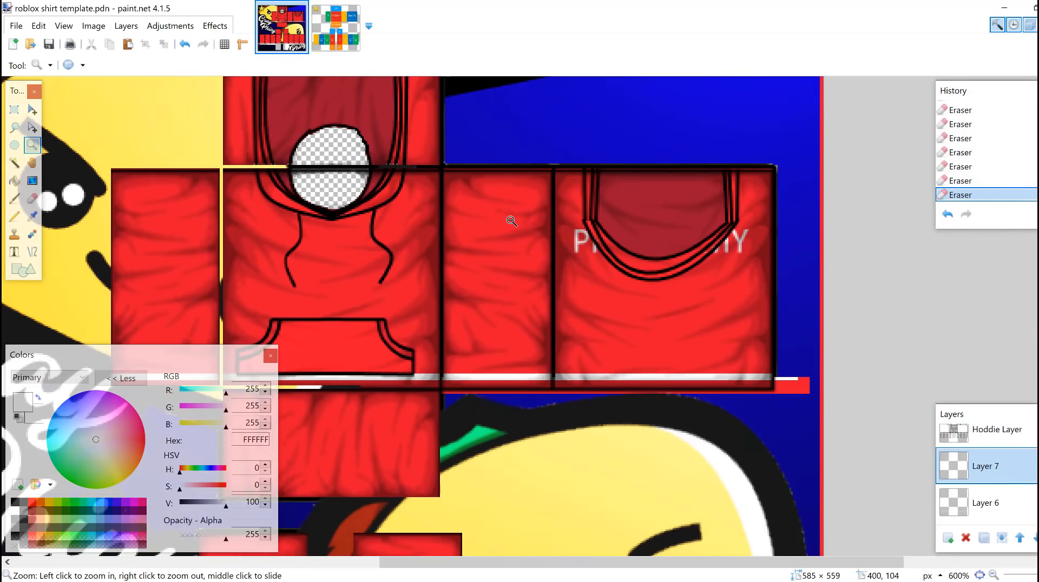
pyautogui.rightClick(512, 221)
pyautogui.moveTo(605, 564); pyautogui.dragTo(536, 574)
pyautogui.scroll(2, 518, 272)
pyautogui.scroll(3, 525, 289)
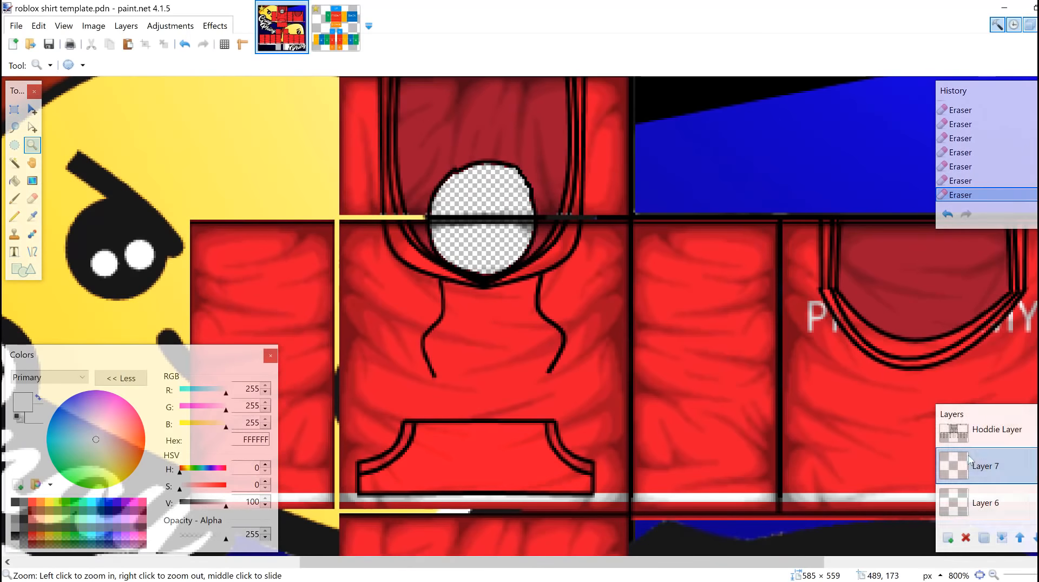
pyautogui.scroll(-3, 970, 457)
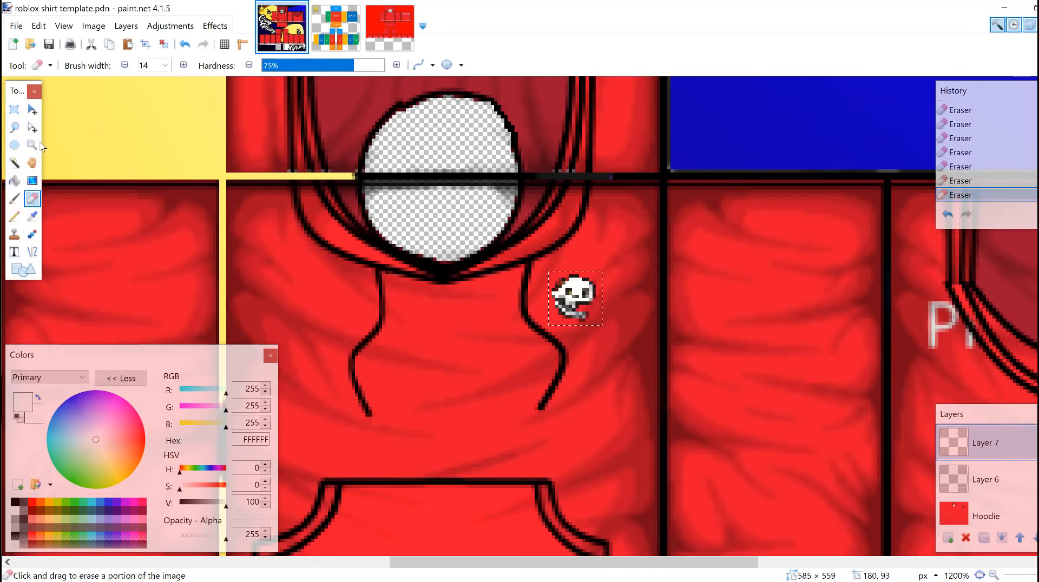
pyautogui.click(34, 145)
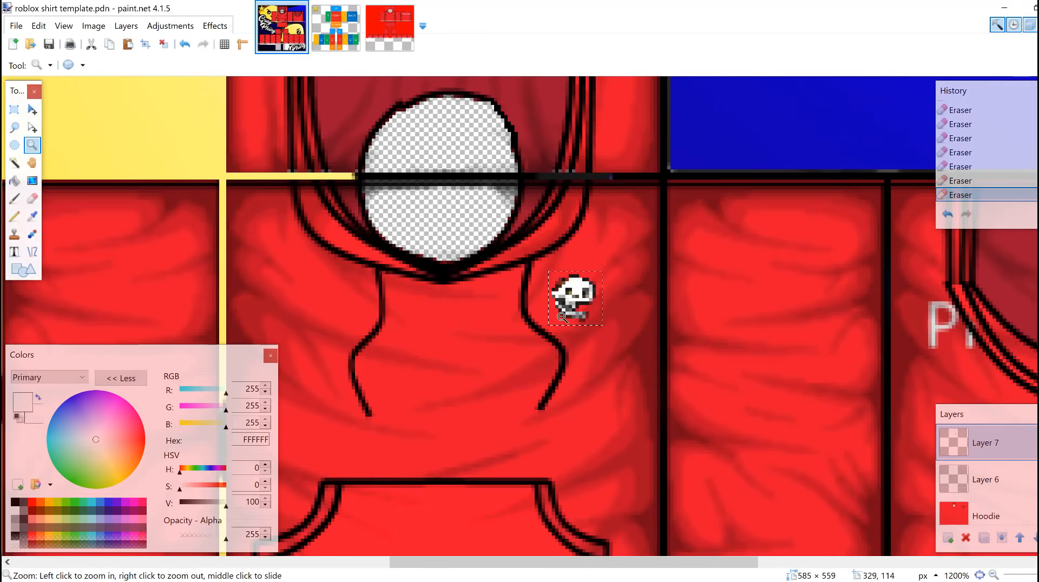
pyautogui.scroll(-5, 561, 317)
pyautogui.click(15, 109)
pyautogui.hotkey('ctrl', 'd')
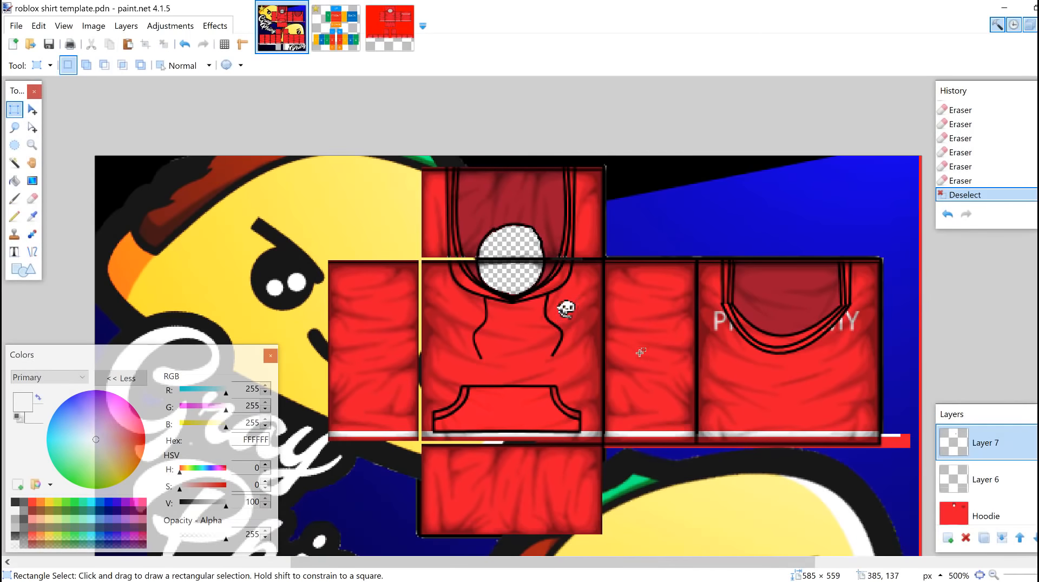
# - Collapse the expanded color options and review the sleeves and torso of the hoodie template
pyautogui.scroll(-5, 217, 325)
pyautogui.click(128, 378)
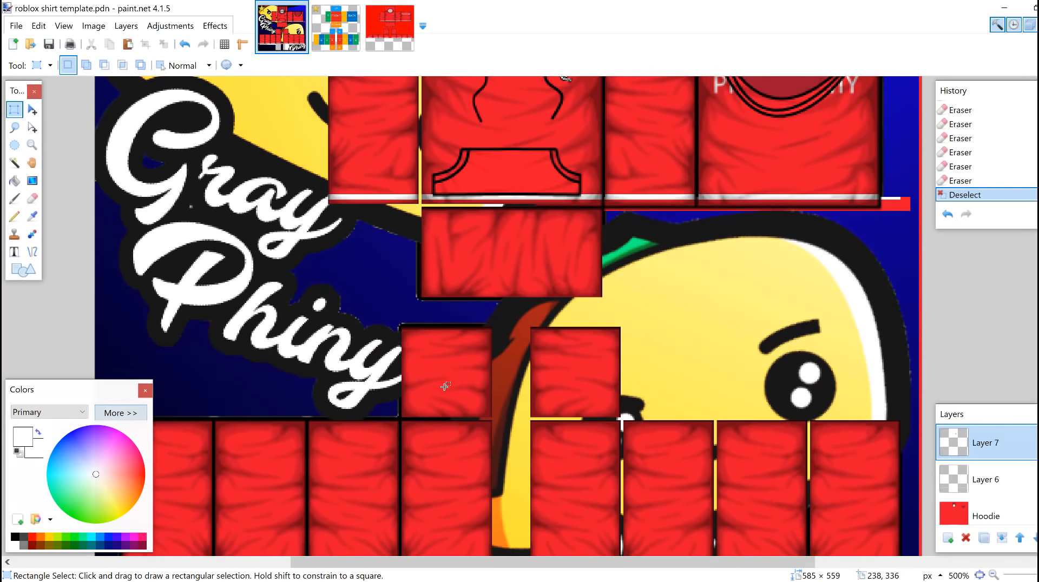
pyautogui.scroll(-3, 347, 351)
pyautogui.scroll(2, 234, 290)
pyautogui.scroll(5, 235, 290)
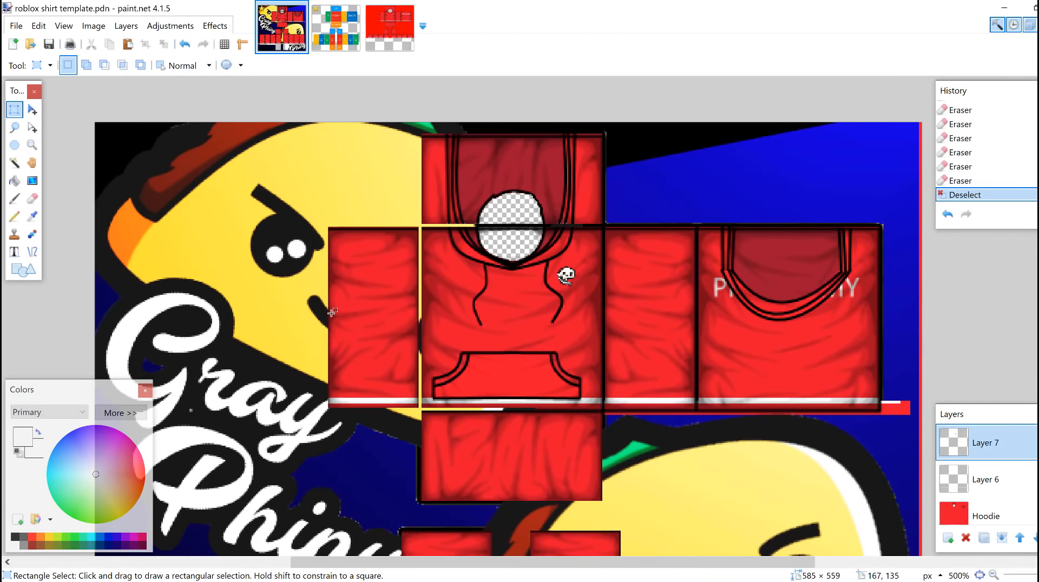
# - Examine the whole hoodie template from the hood down to the sleeve cuffs at a reduced 300% zoom
pyautogui.scroll(-6, 331, 313)
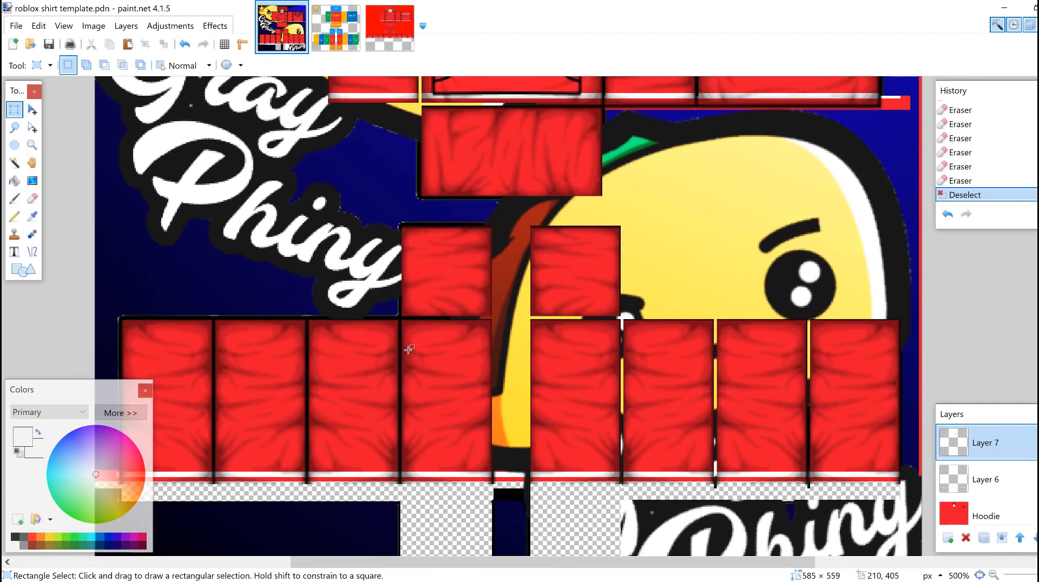
pyautogui.scroll(6, 411, 361)
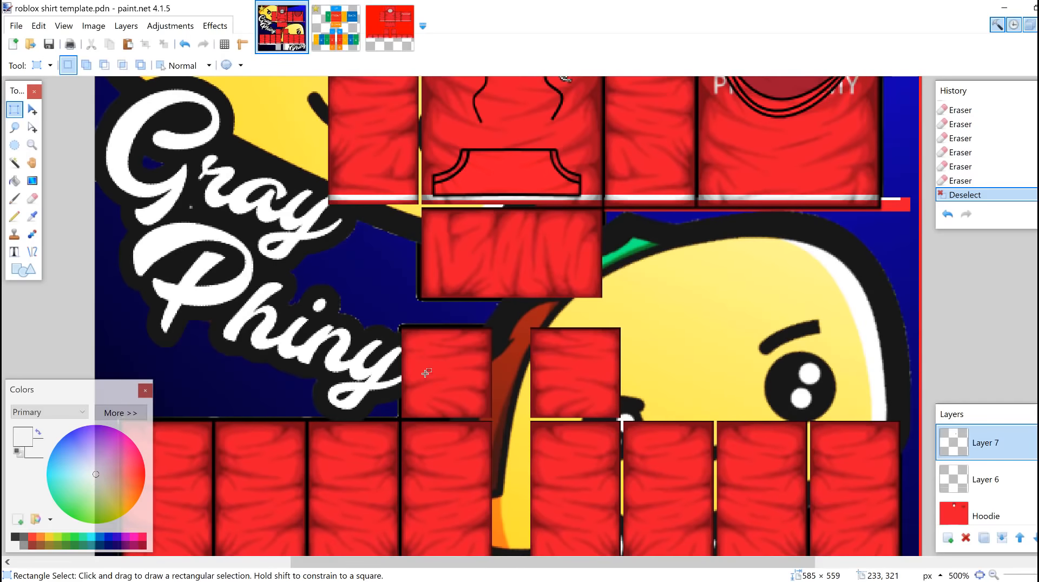
pyautogui.scroll(2, 446, 366)
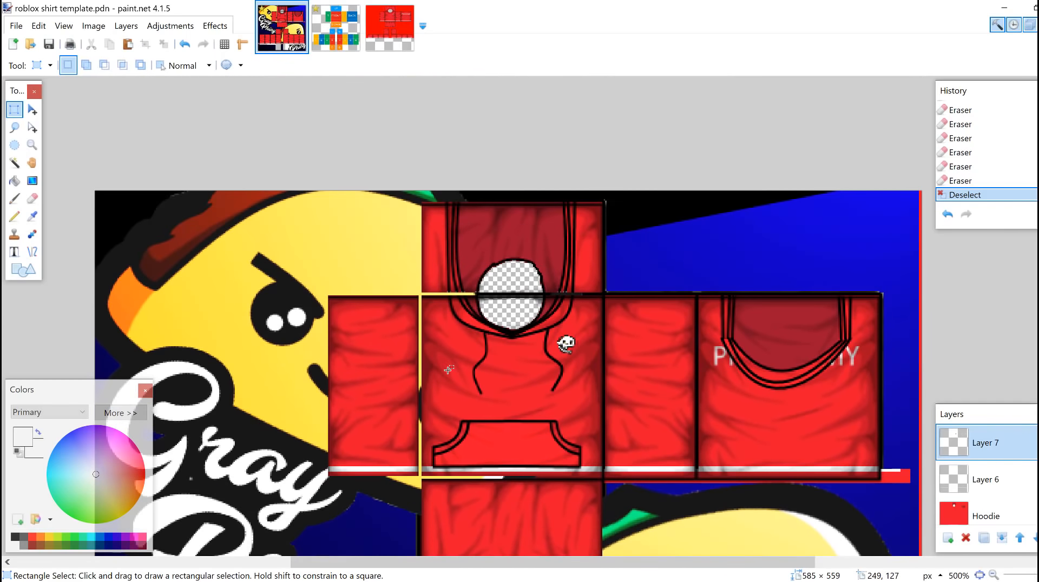
pyautogui.scroll(-3, 529, 380)
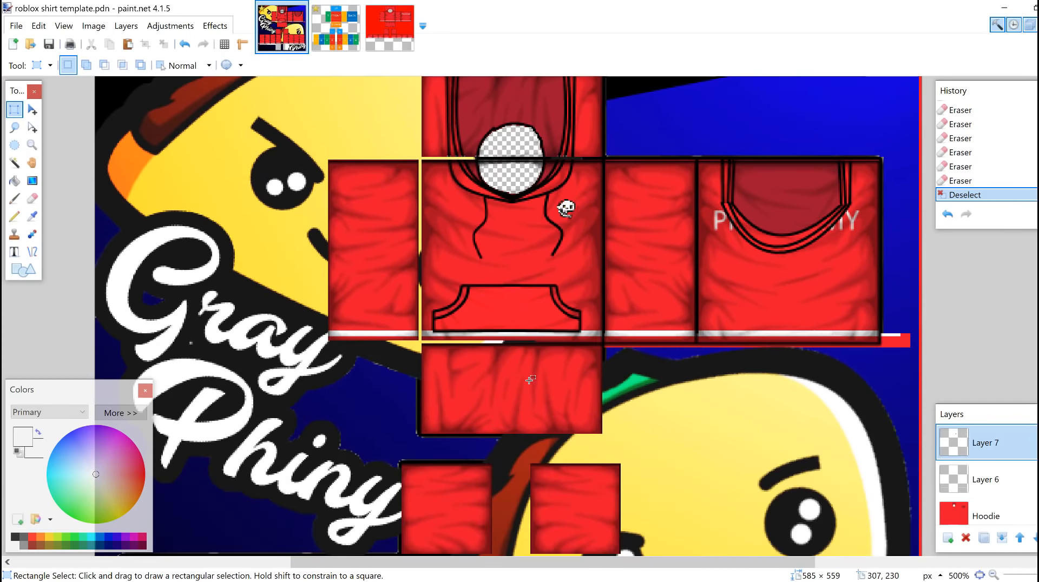
pyautogui.scroll(2, 529, 378)
pyautogui.click(33, 146)
pyautogui.rightClick(409, 206)
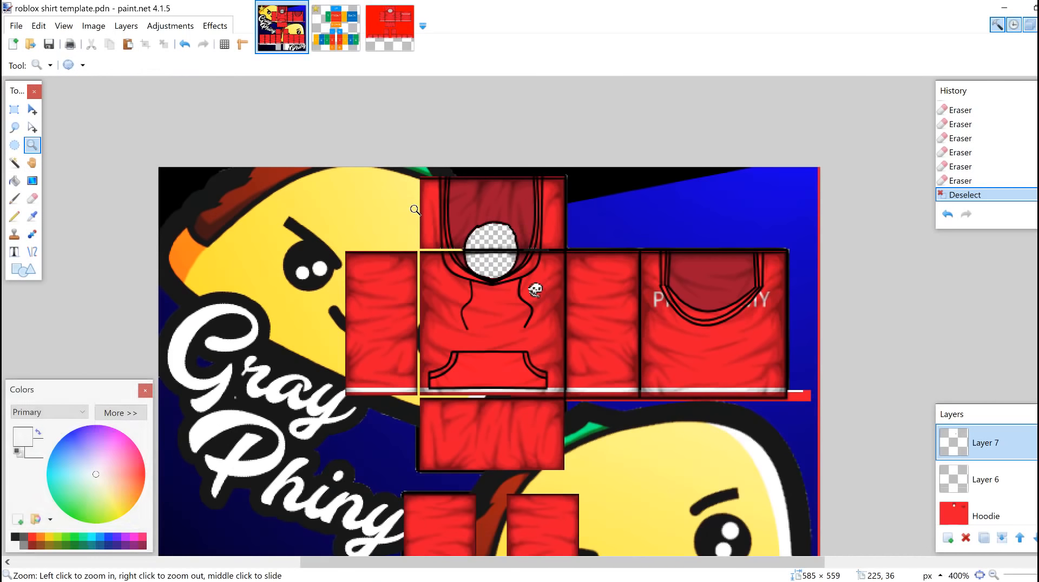
pyautogui.rightClick(413, 209)
pyautogui.rightClick(414, 209)
pyautogui.scroll(-1, 368, 258)
pyautogui.scroll(2, 335, 266)
pyautogui.click(321, 282)
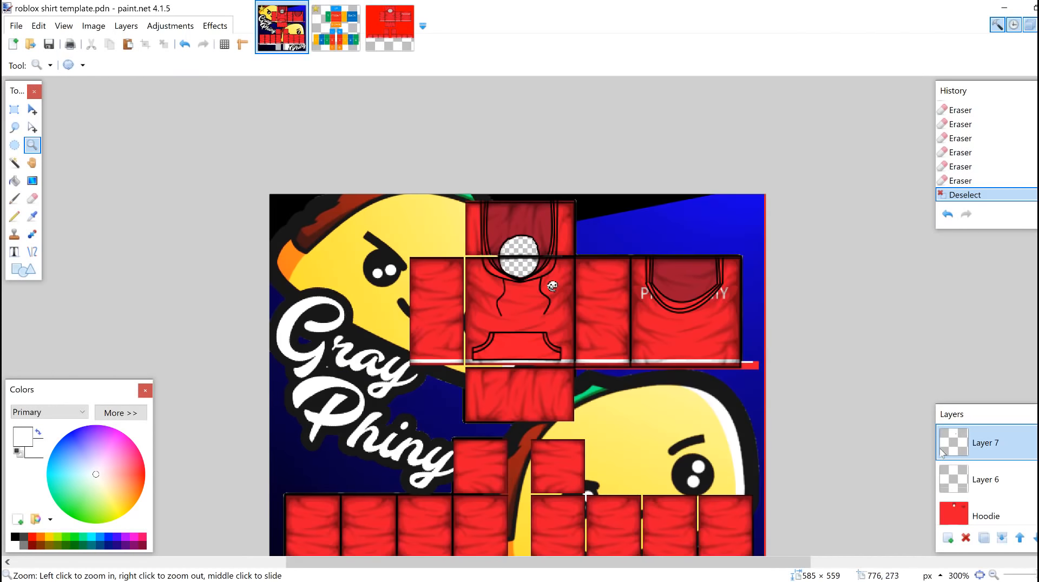
# - Delete Layer 5 and Layer 4, which hold the taco mascot and Gray Phiny logo artwork
pyautogui.scroll(3, 993, 490)
pyautogui.click(986, 452)
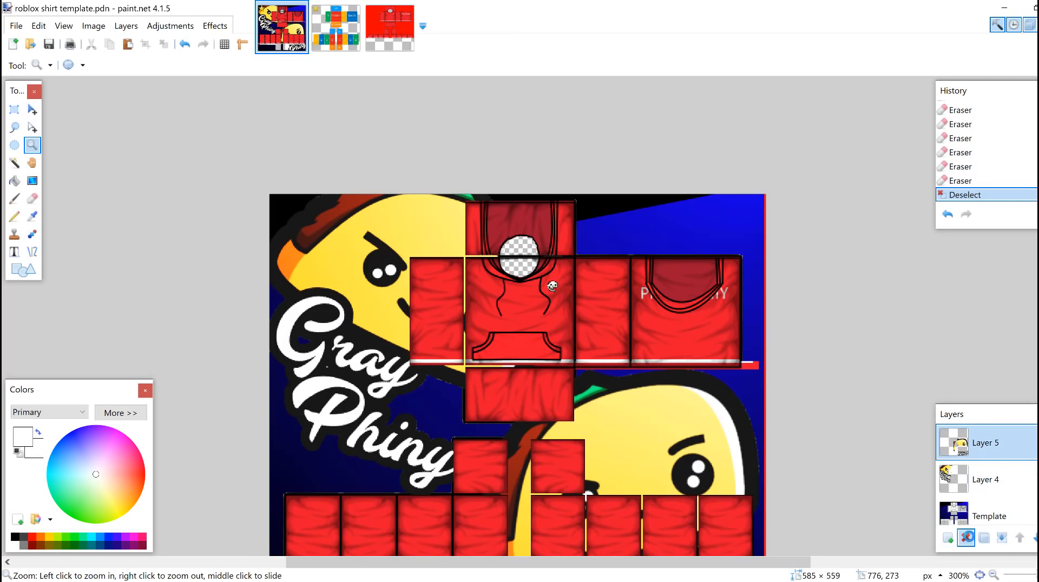
pyautogui.click(966, 538)
pyautogui.click(966, 538)
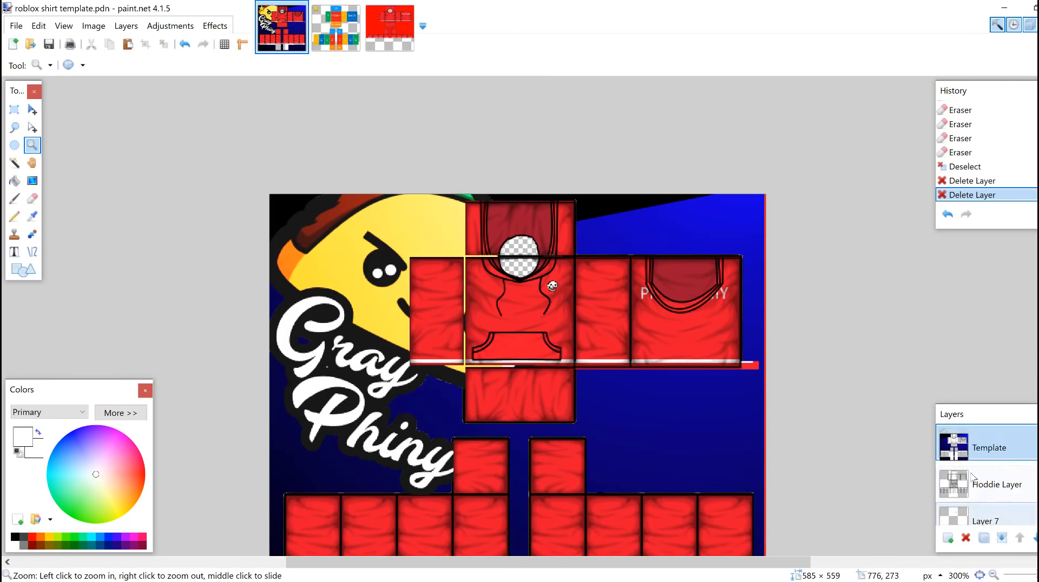
# - Check the cleaned-up shirt template from the hood and torso down to the sleeve hems and transparent hands
pyautogui.scroll(-2, 611, 351)
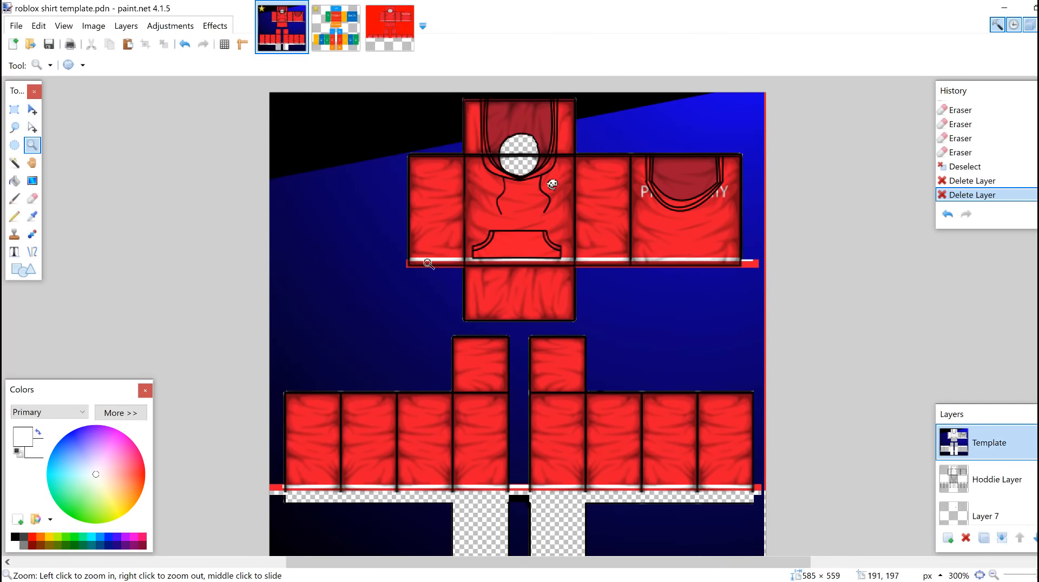
pyautogui.scroll(1, 431, 264)
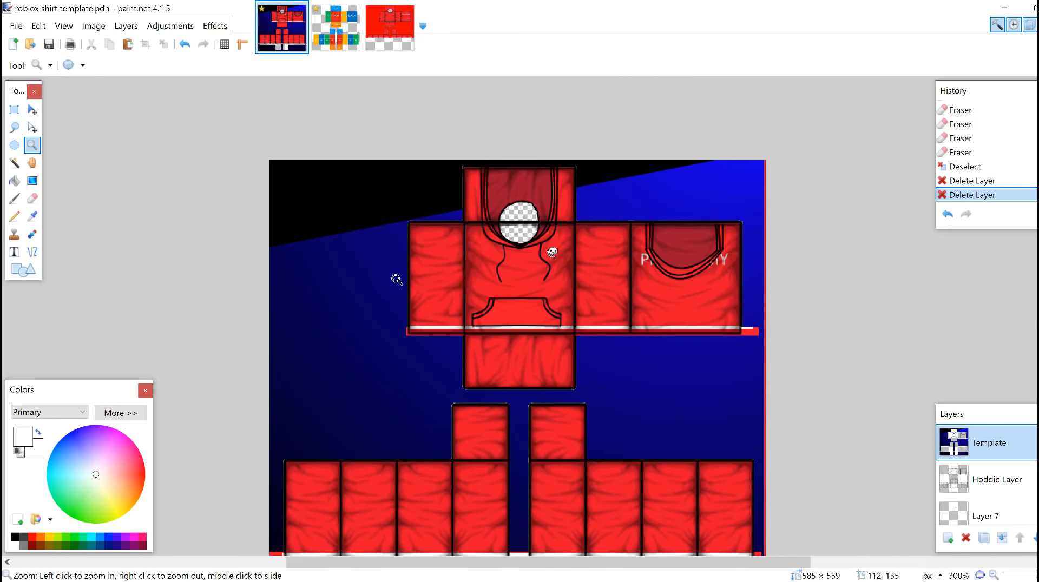
pyautogui.scroll(-2, 399, 278)
pyautogui.scroll(2, 466, 297)
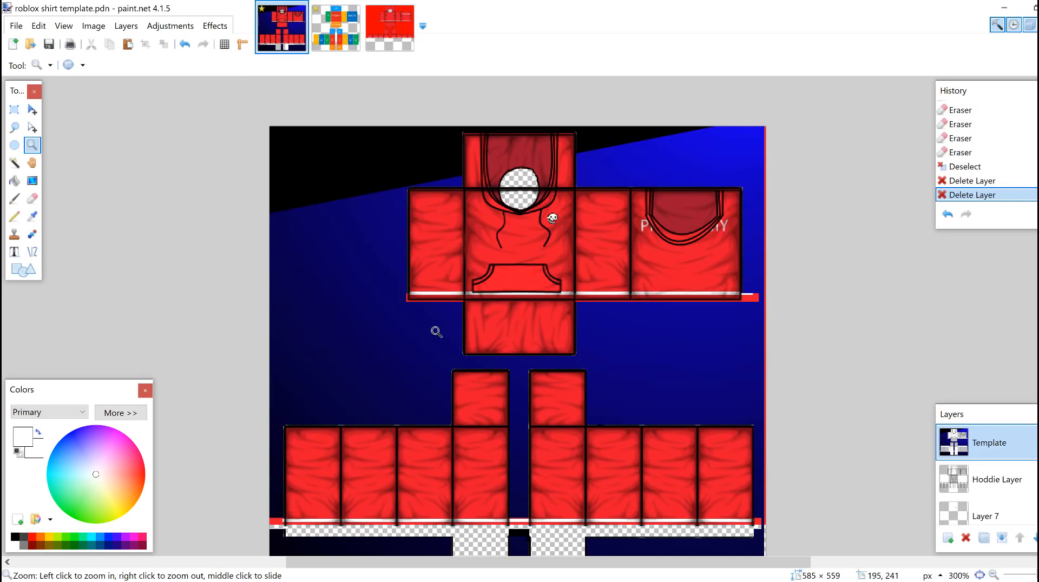
pyautogui.scroll(-3, 436, 332)
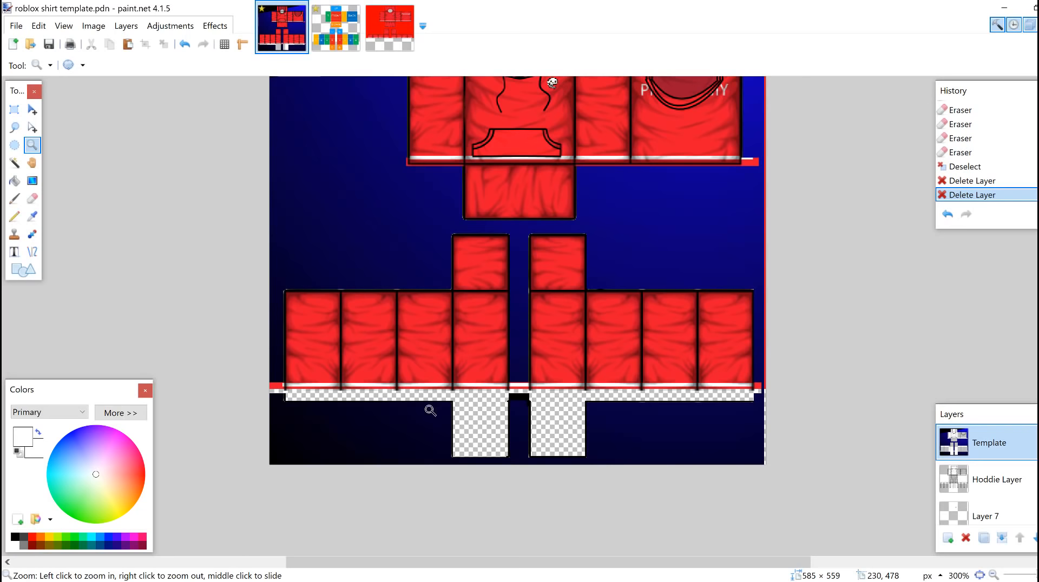
pyautogui.scroll(3, 410, 375)
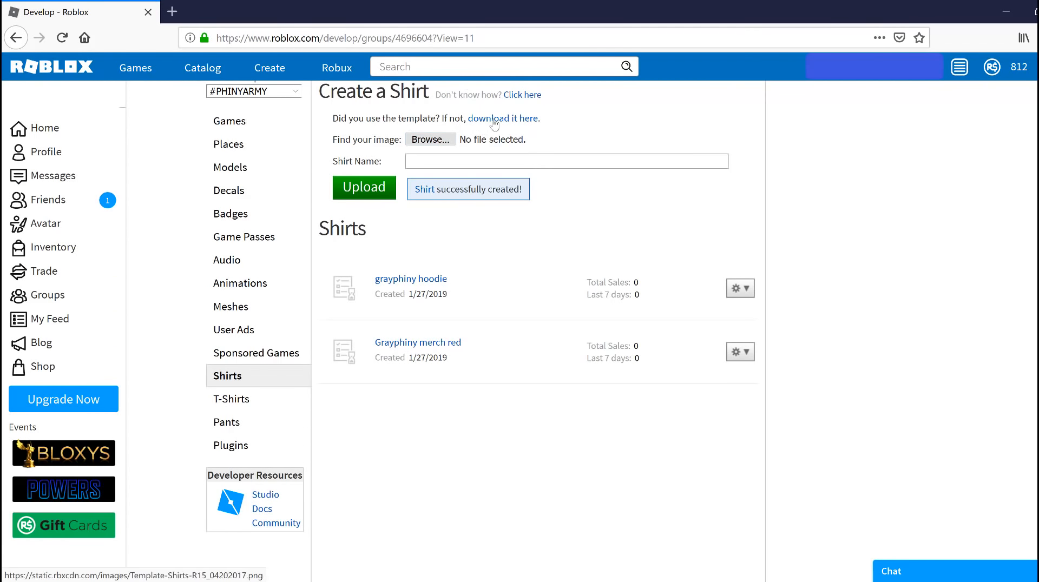
# - Switch to the Roblox Develop page, open the grayphiny hoodie shirt's configuration and review its sale, comment and genre settings
pyautogui.click(740, 288)
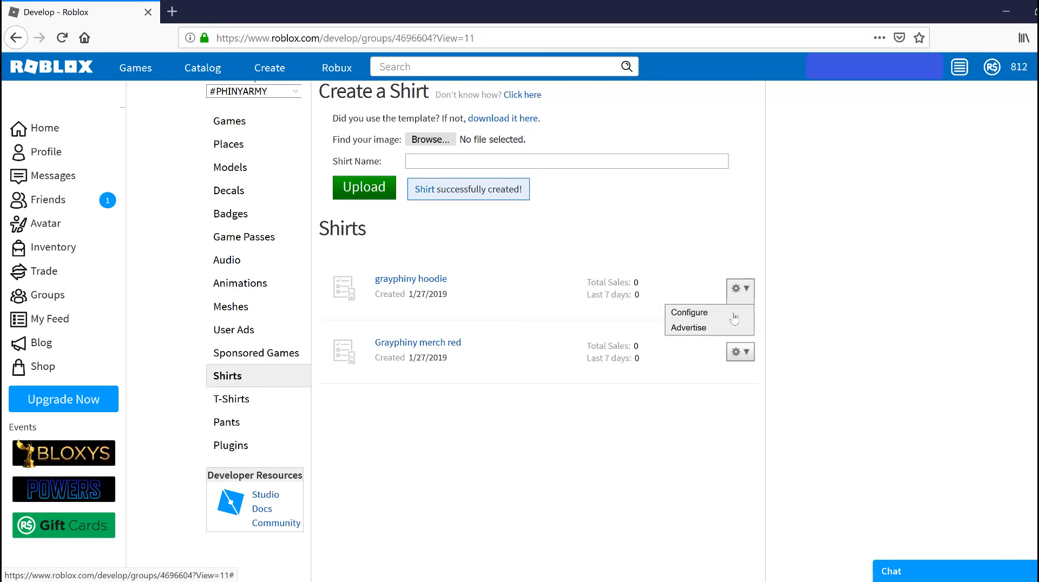
pyautogui.click(729, 321)
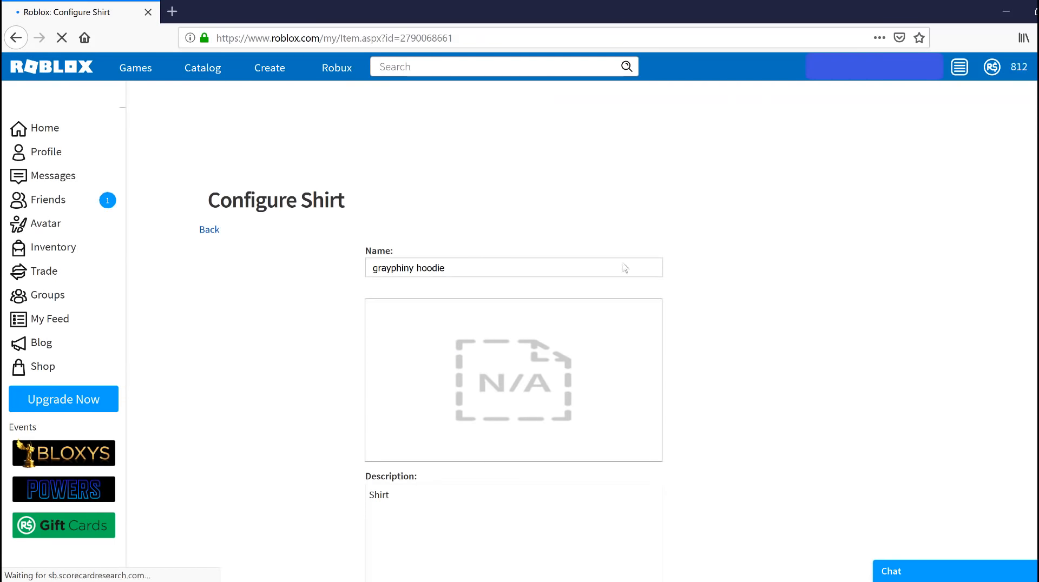
pyautogui.scroll(-3, 610, 362)
pyautogui.scroll(-4, 606, 484)
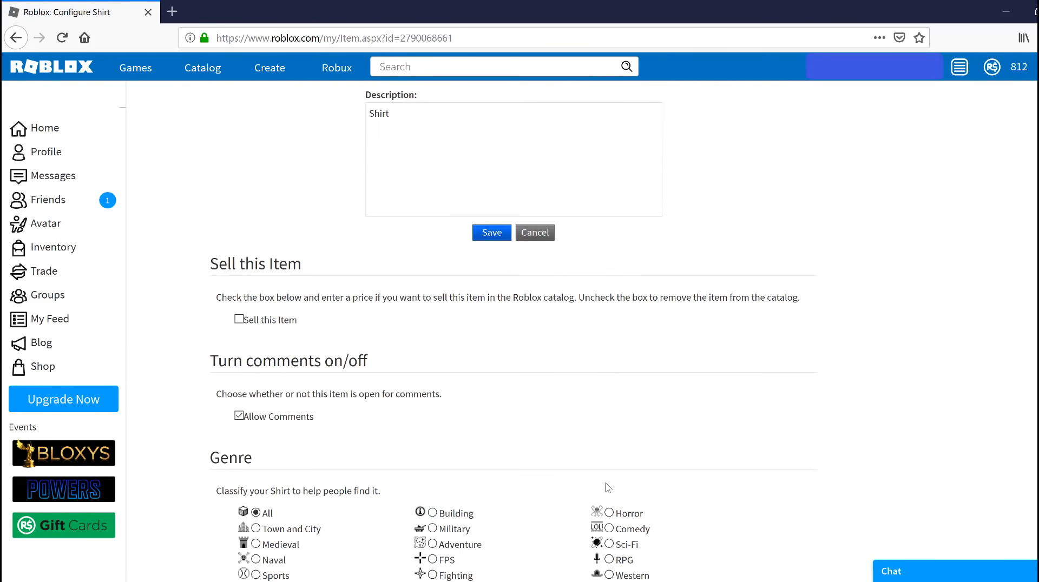
pyautogui.scroll(-3, 575, 473)
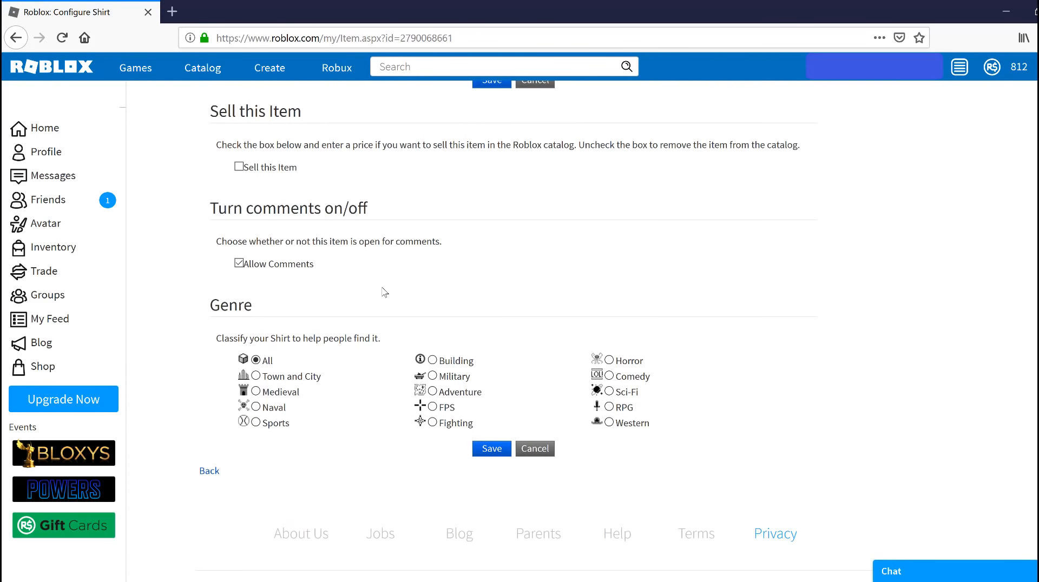